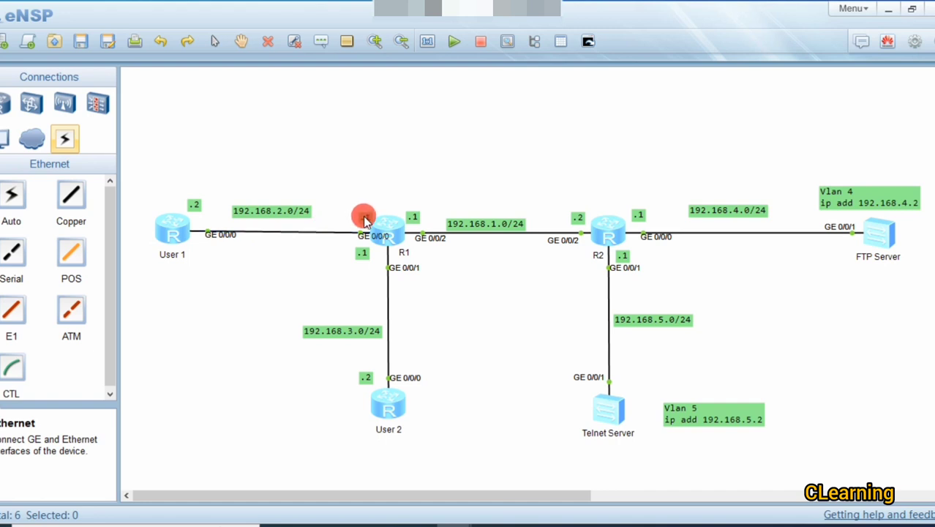
Step: Nudge the .1 address label beside R1's GE 0/0/0 port slightly up and left
drag(365, 216, 356, 211)
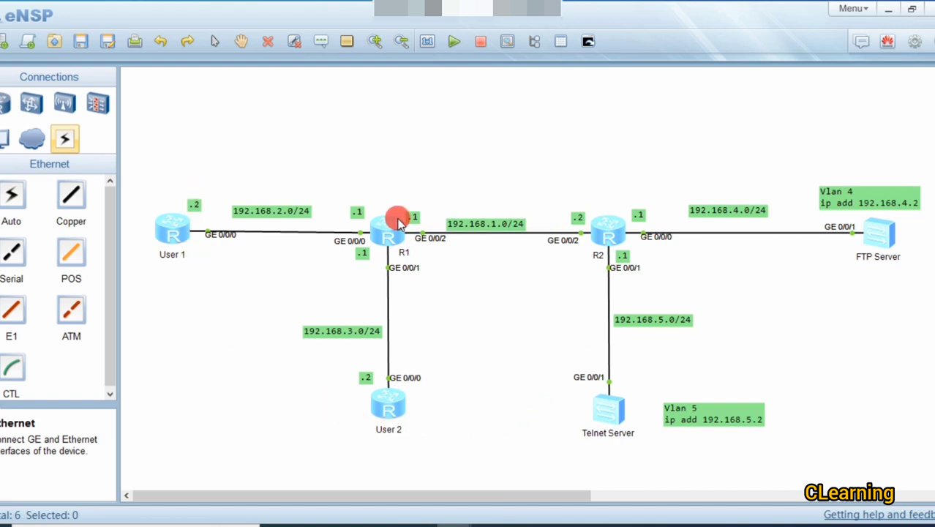
Step: From User 1's console, ping the FTP server at 192.168.4.2 and get 5 of 5 replies
double_click(158, 230)
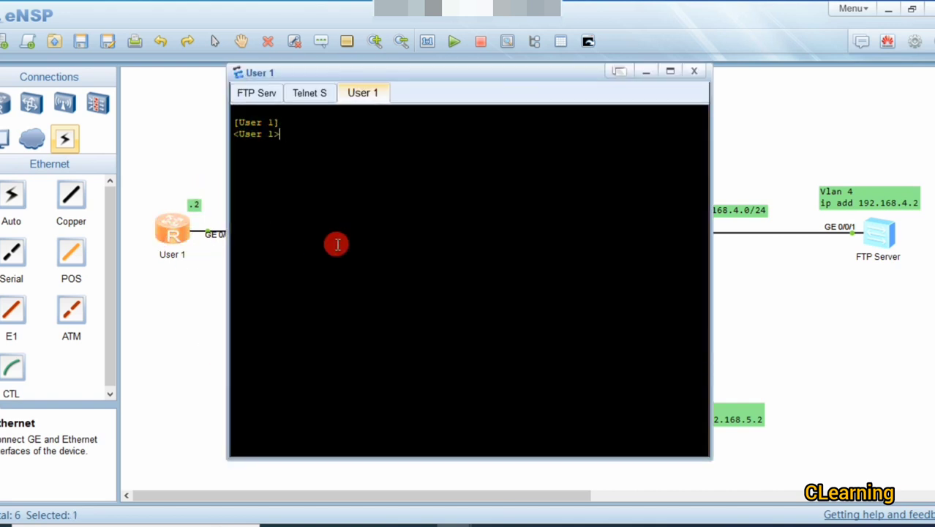
text(ping 192.168)
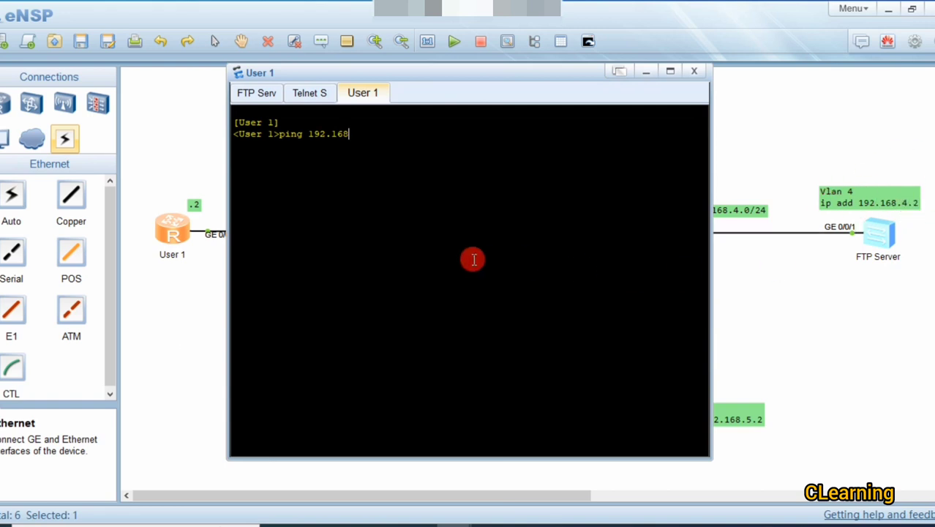
text(.4.2)
key(Return)
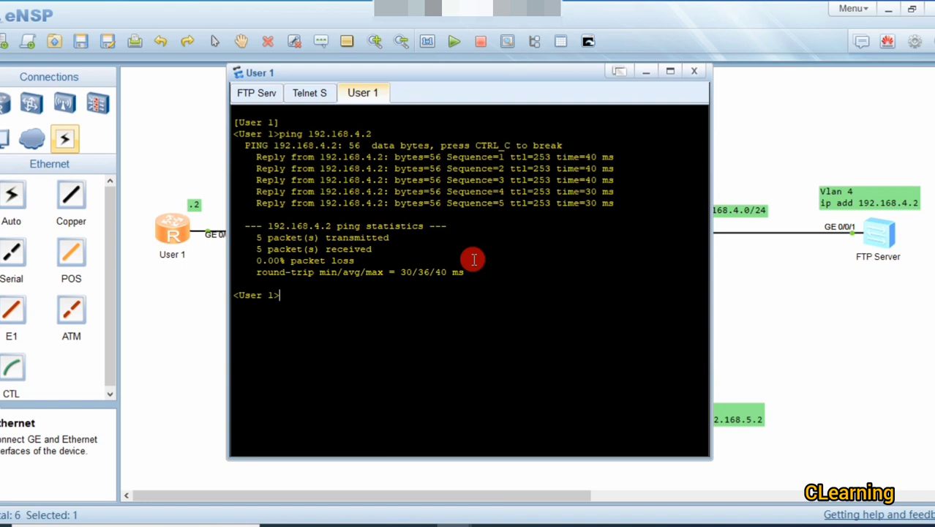
text(dis cu)
Step: List User 1's current configuration, checking its interface IP and OSPF 1 area 0.0.0.0, then return to the topology
key(Tab)
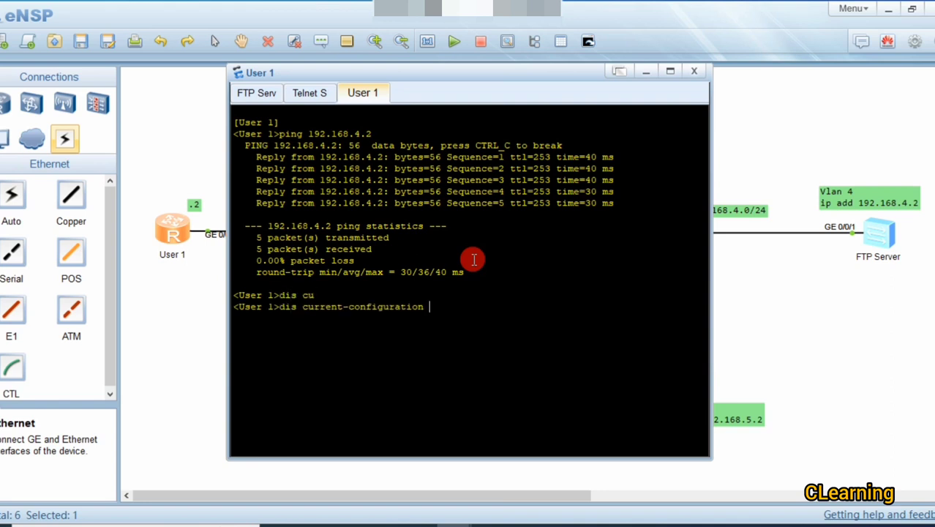
key(Return)
key(space)
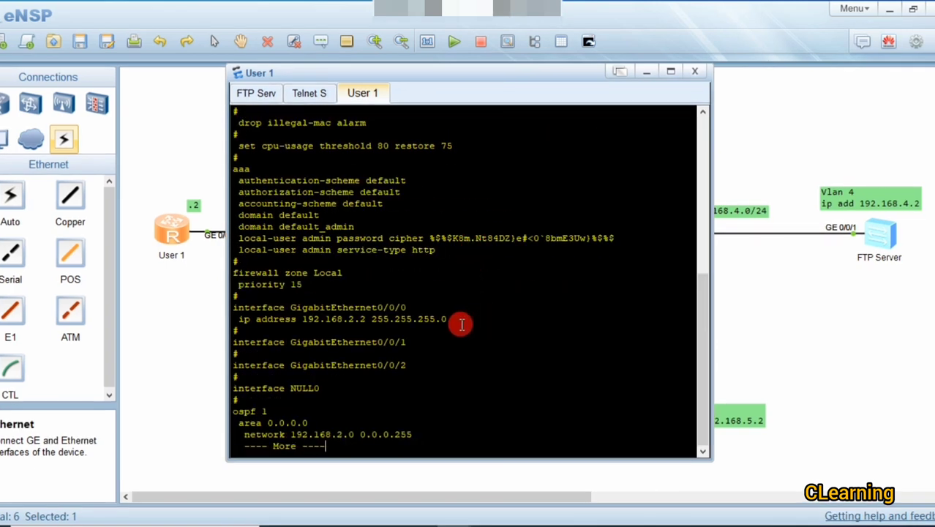
drag(453, 319, 229, 305)
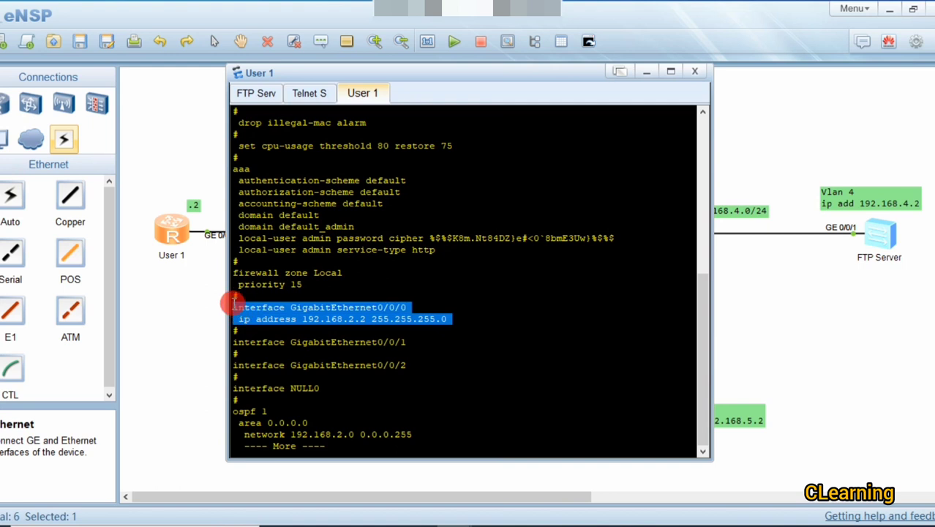
click(351, 350)
key(Return)
key(Return)
key(Return)
key(Return)
key(Return)
key(Return)
key(Return)
key(Return)
key(Return)
key(Return)
key(Return)
key(Return)
key(Return)
key(Return)
key(Return)
key(Return)
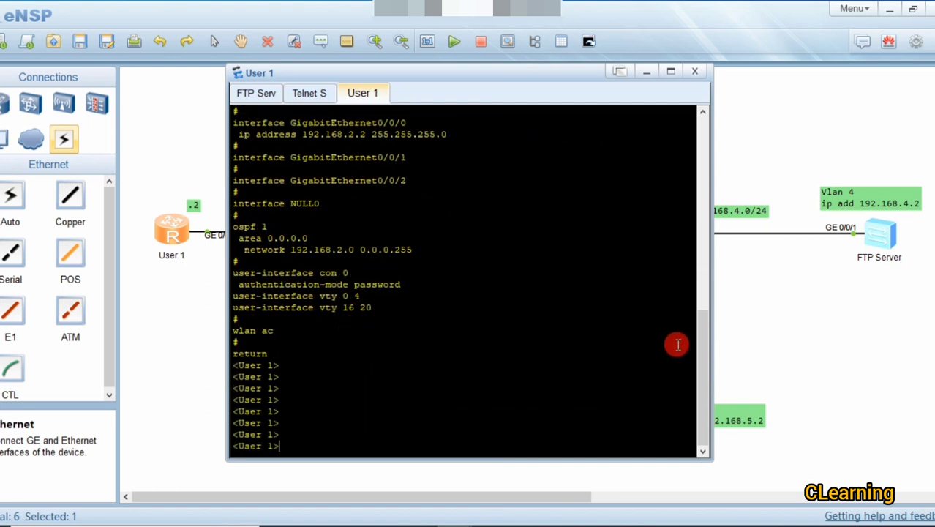
drag(421, 241, 233, 226)
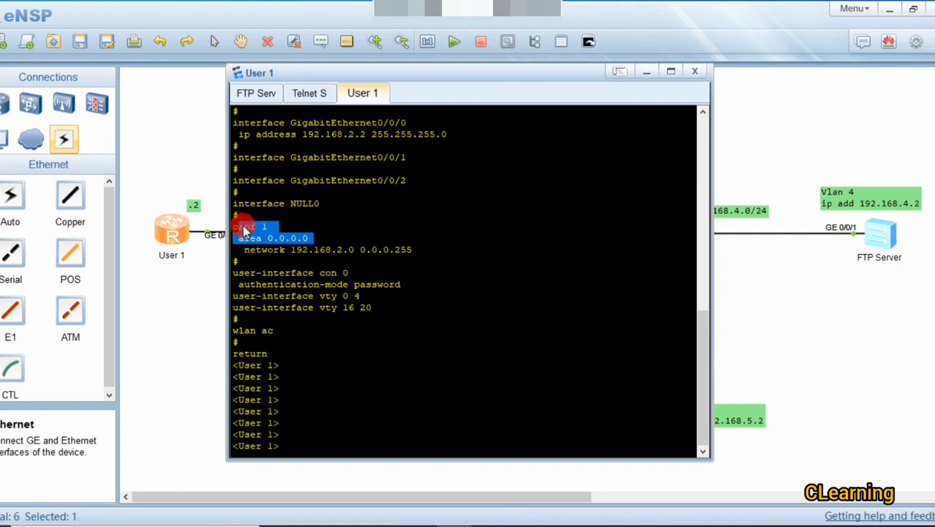
click(144, 280)
click(144, 279)
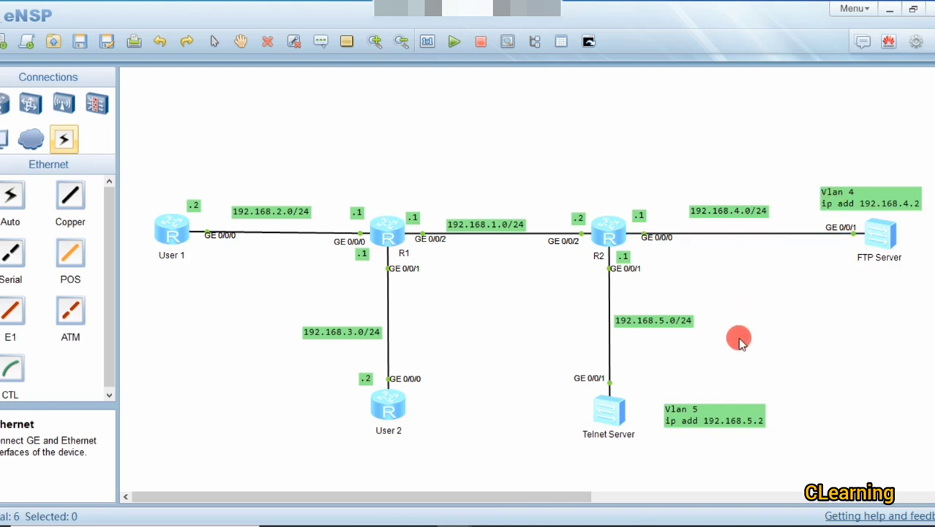
Step: Shift the Vlan 5 label slightly left and show the End Devices choices
drag(702, 419, 689, 424)
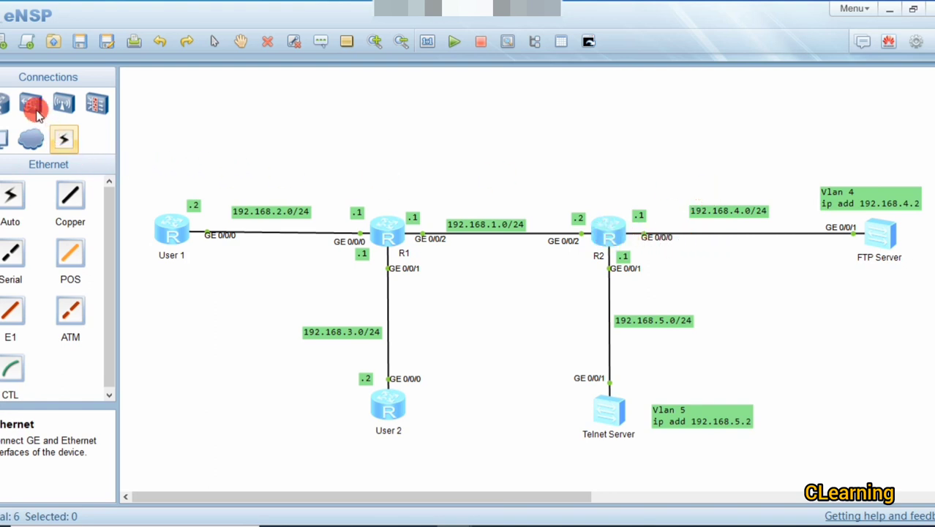
click(8, 138)
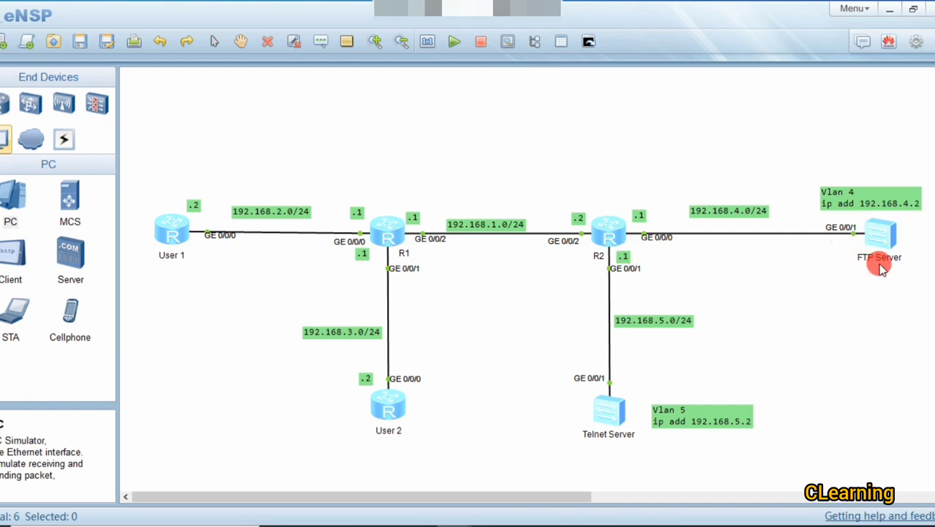
Step: Open the FTP Server console and run ftp server enable
double_click(886, 232)
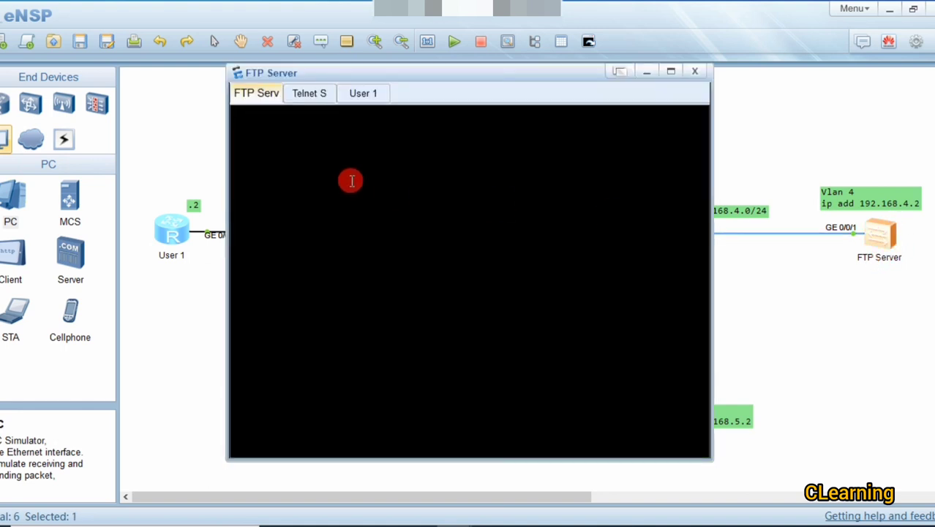
key(Return)
drag(348, 172, 242, 130)
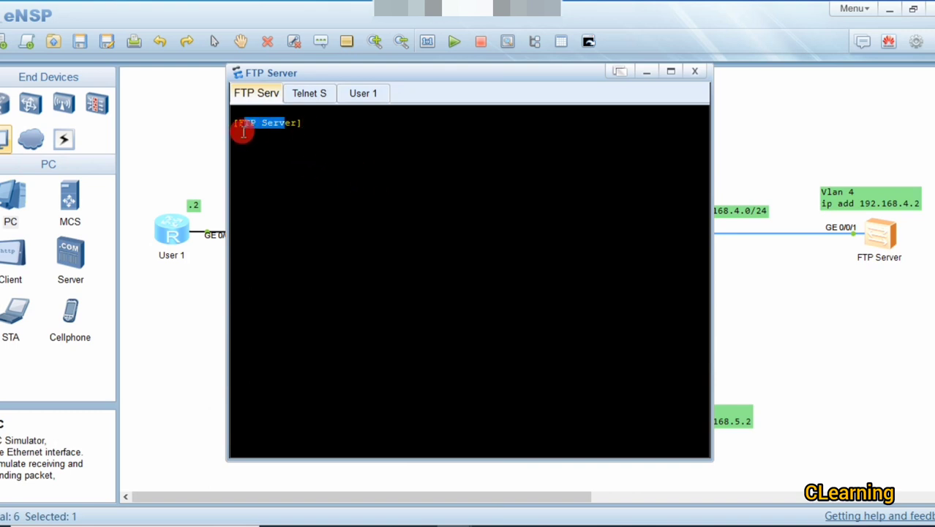
click(312, 177)
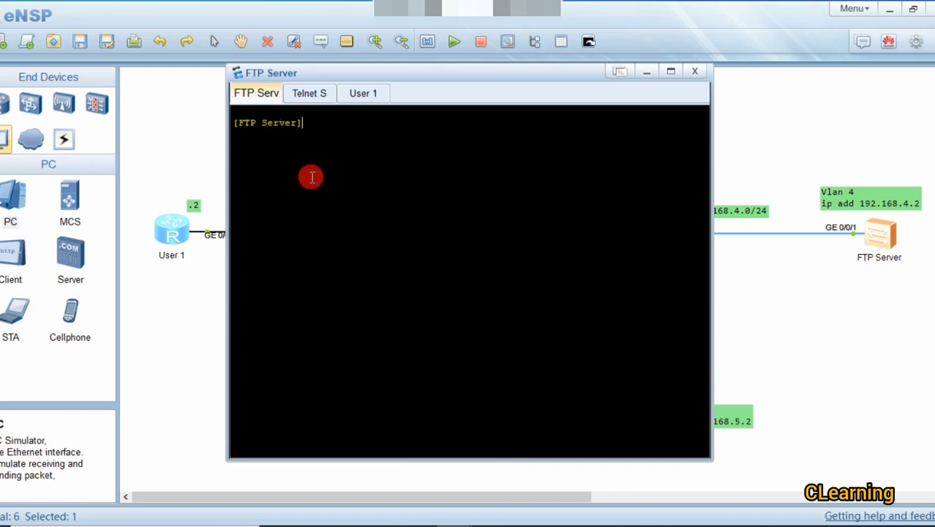
text(ft)
key(Tab)
text(se)
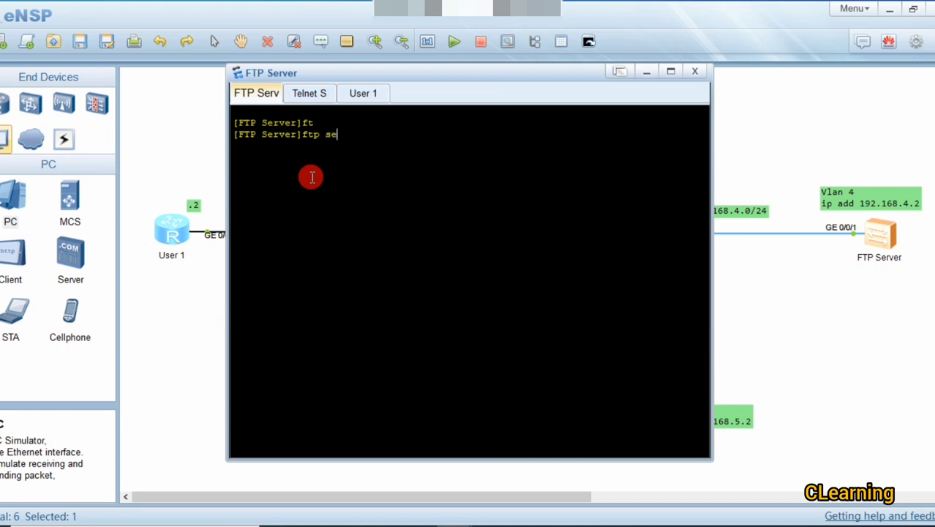
key(Tab)
text(en)
key(Tab)
key(Return)
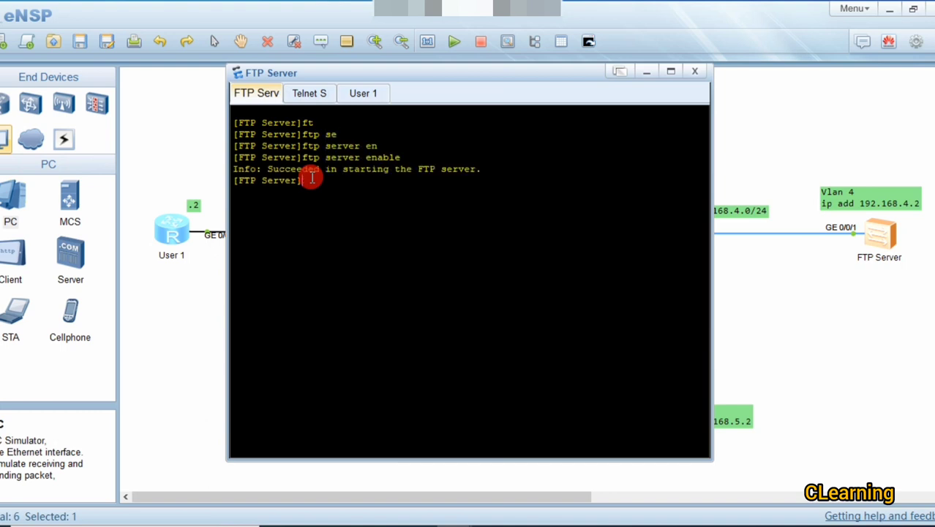
Step: Enter the aaa configuration view on the FTP Server
key(Return)
text(aaa)
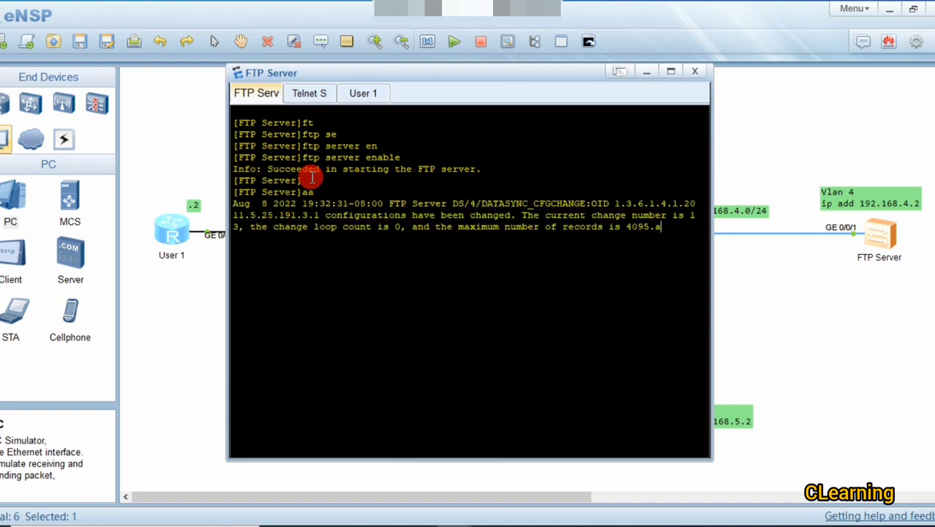
key(Return)
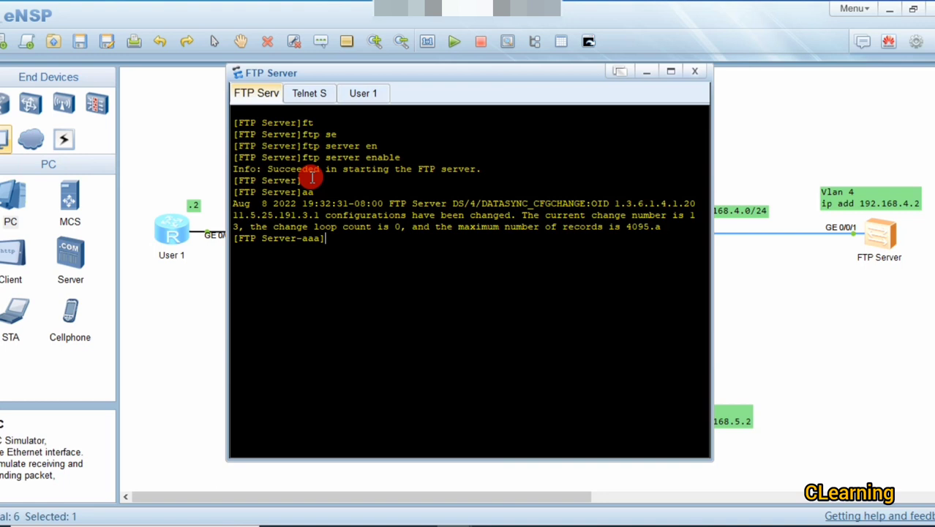
Step: Create the local user with a cipher password
text(lo)
key(Tab)
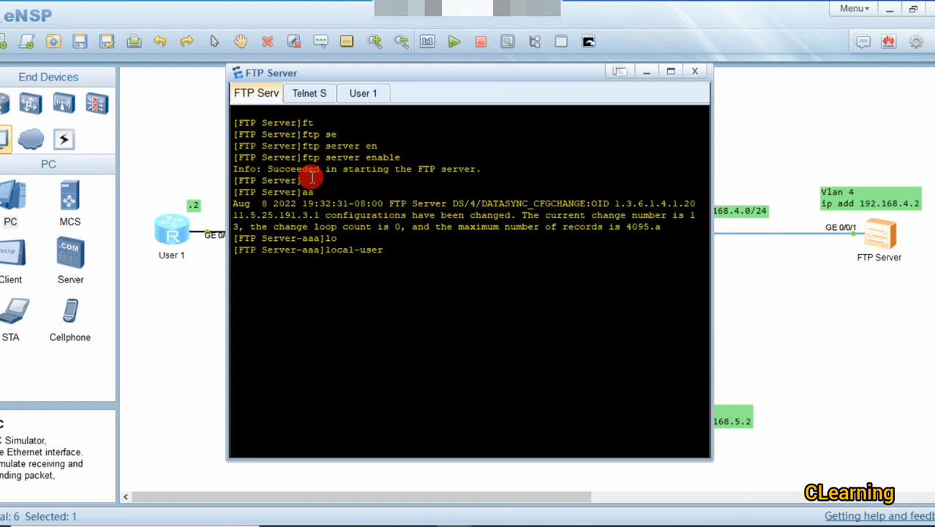
text(huawei )
text(p)
key(Tab)
text(c)
key(Tab)
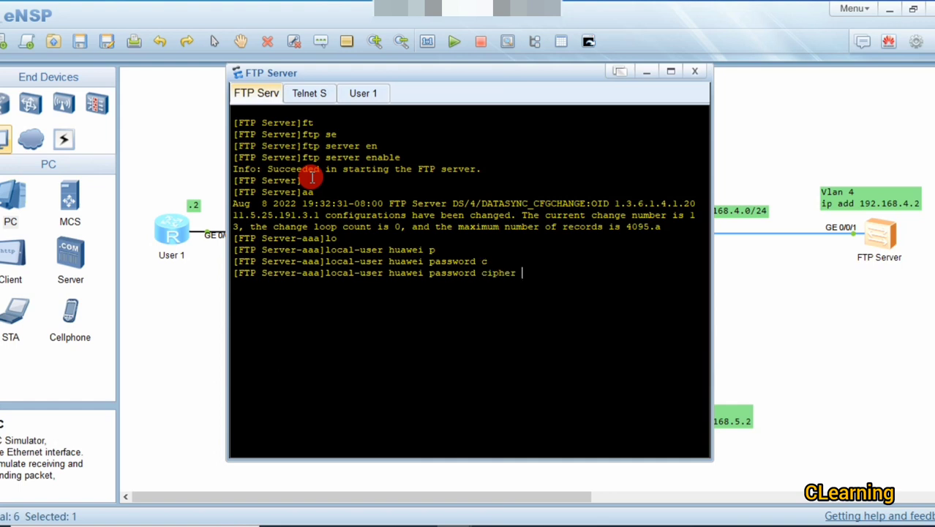
text(huawei123)
key(Return)
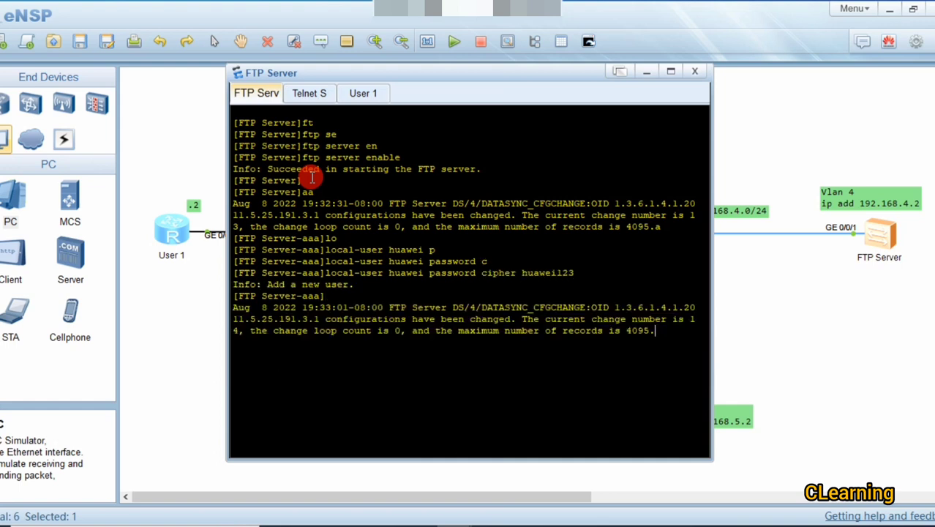
key(Return)
key(Return)
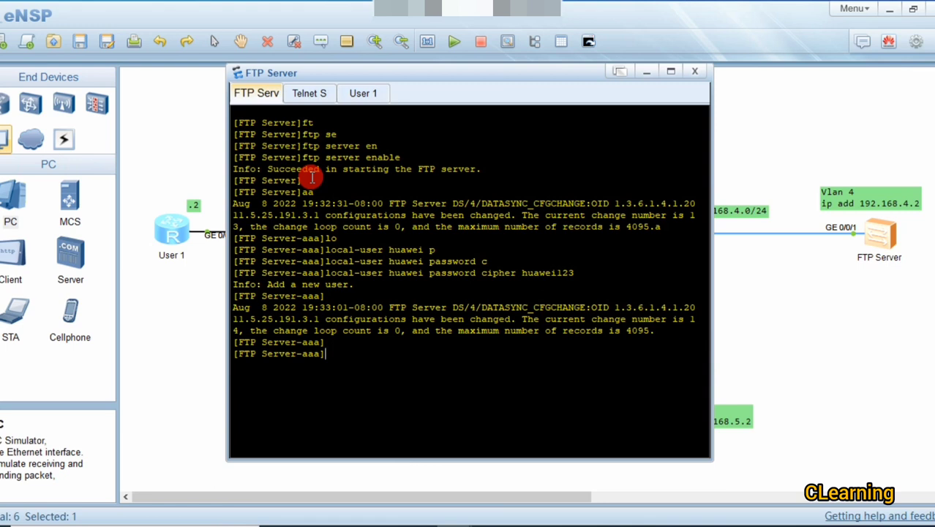
Step: Set the local user's service-type to ftp
text(lo)
key(Tab)
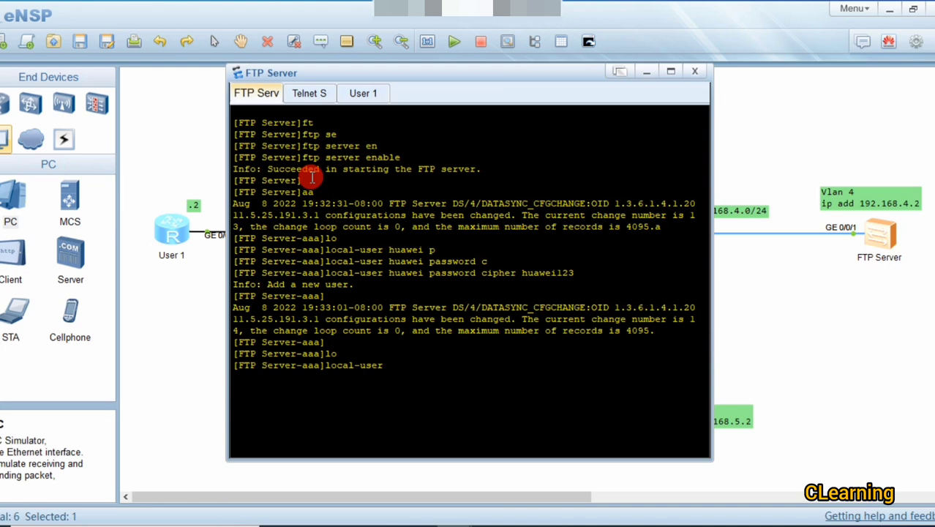
text(huawei se)
key(Tab)
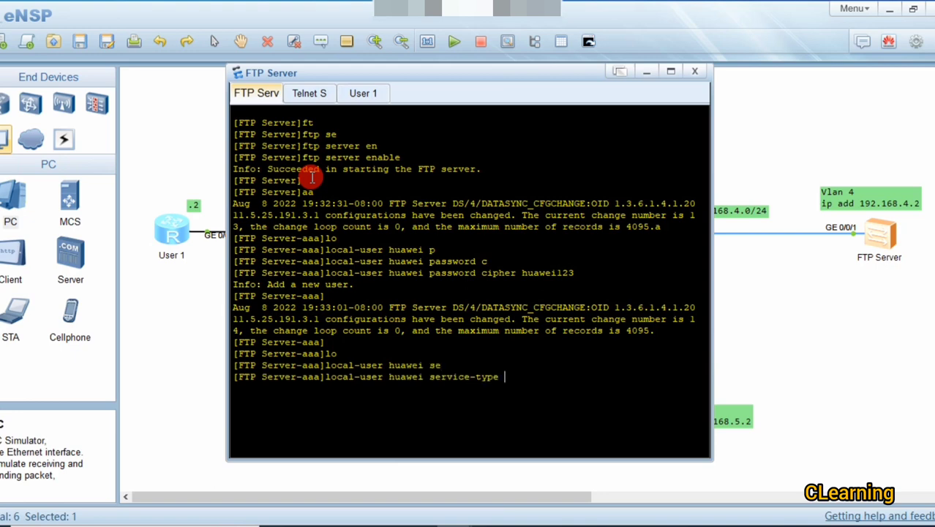
text(?)
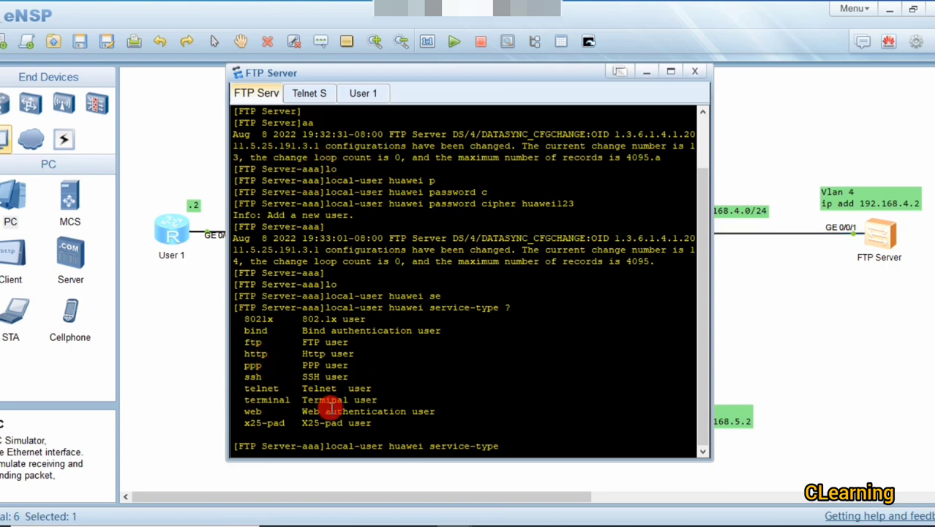
text(f)
key(Tab)
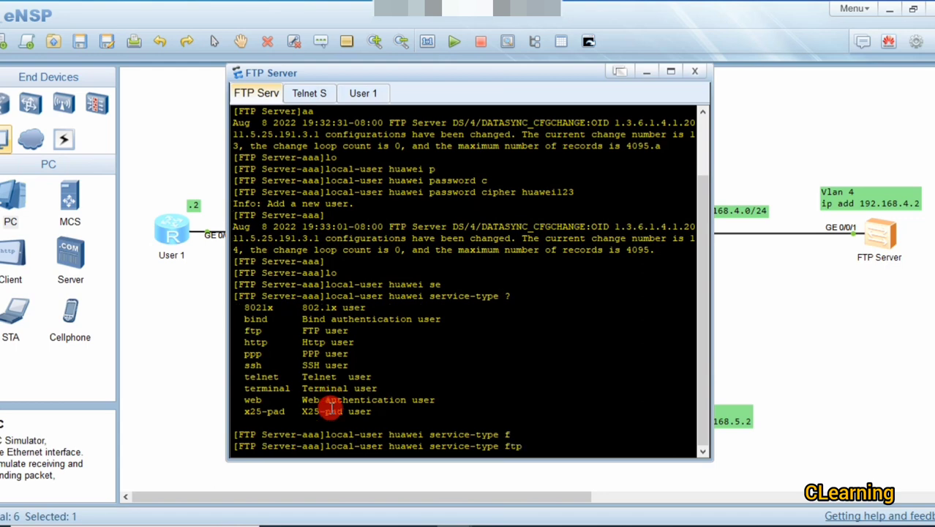
key(Return)
Step: Give the local user privilege level 3
key(Up)
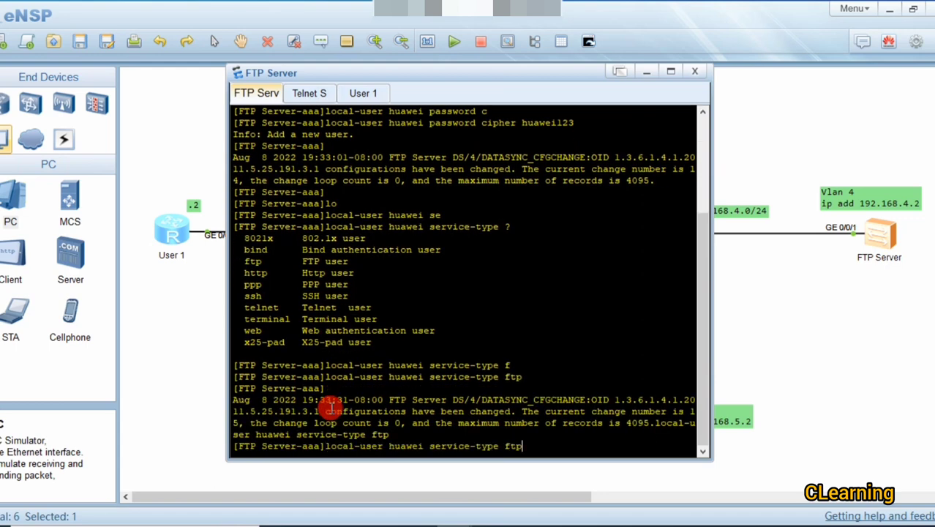
key(BackSpace)
key(BackSpace)
key(BackSpace)
key(BackSpace)
key(BackSpace)
key(BackSpace)
key(BackSpace)
key(BackSpace)
key(BackSpace)
key(BackSpace)
key(BackSpace)
key(BackSpace)
key(BackSpace)
key(BackSpace)
key(BackSpace)
key(BackSpace)
key(BackSpace)
key(BackSpace)
key(BackSpace)
key(BackSpace)
key(BackSpace)
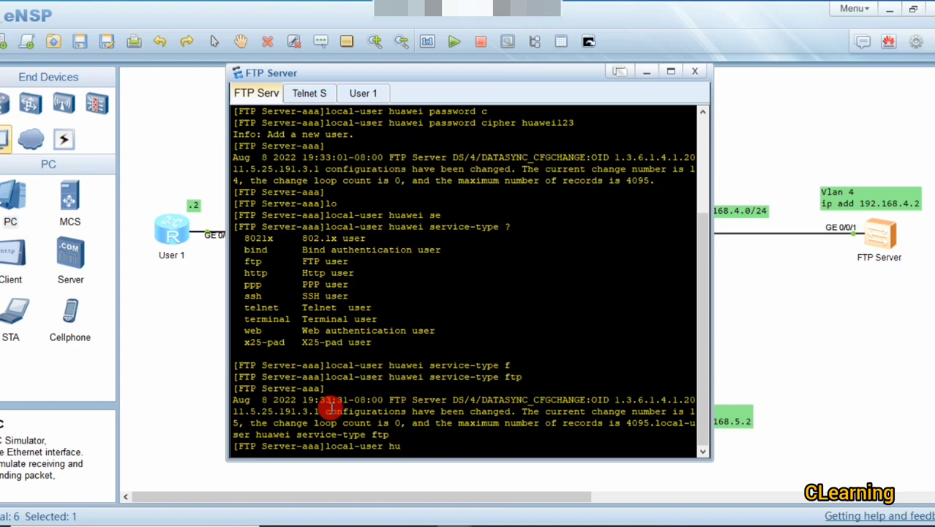
text(awei password)
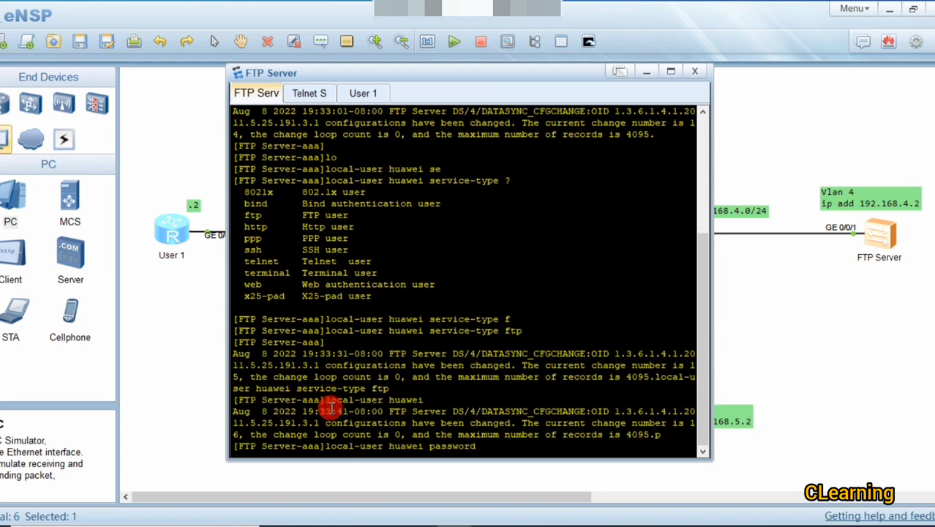
key(BackSpace)
key(BackSpace)
key(BackSpace)
key(BackSpace)
key(BackSpace)
key(BackSpace)
key(BackSpace)
text(r)
key(Tab)
text(l)
key(Tab)
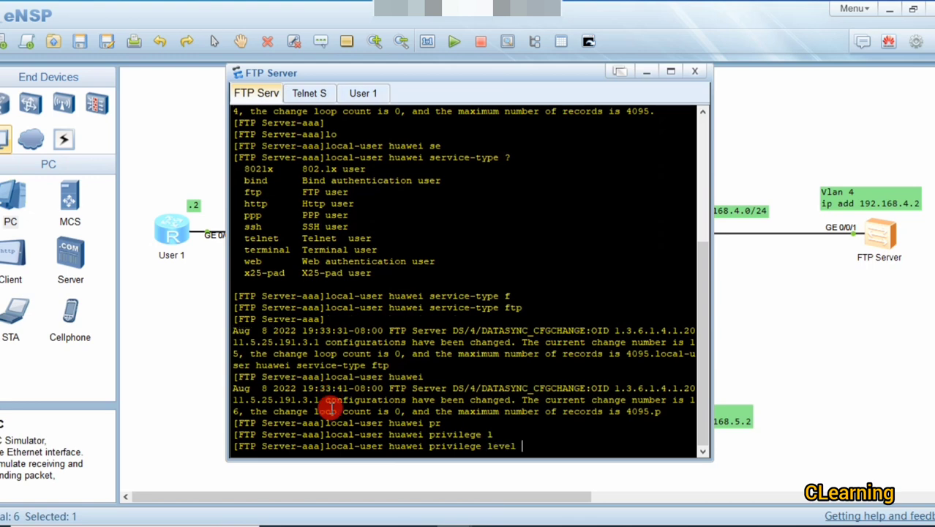
text(3)
key(Return)
key(Return)
key(Return)
key(Return)
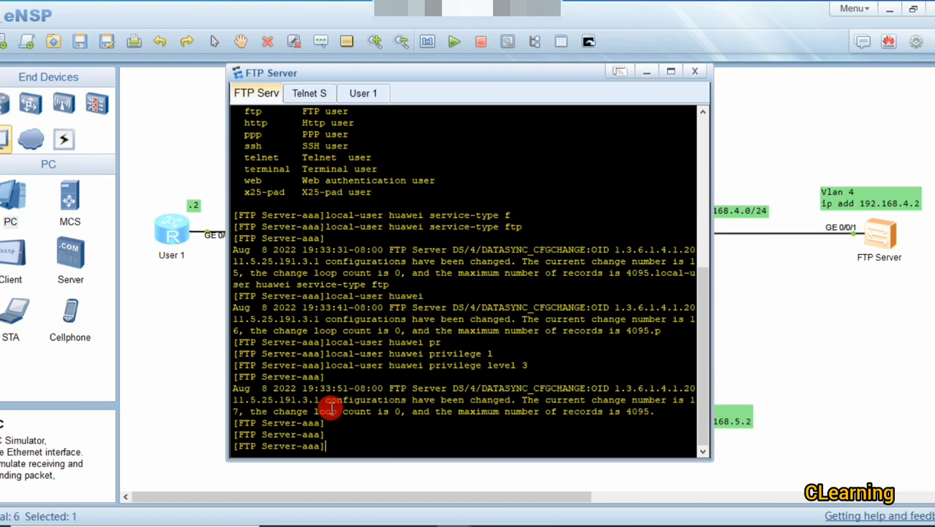
Step: Set the local user's ftp-directory to flash:/
text(lo)
key(Tab)
text(h)
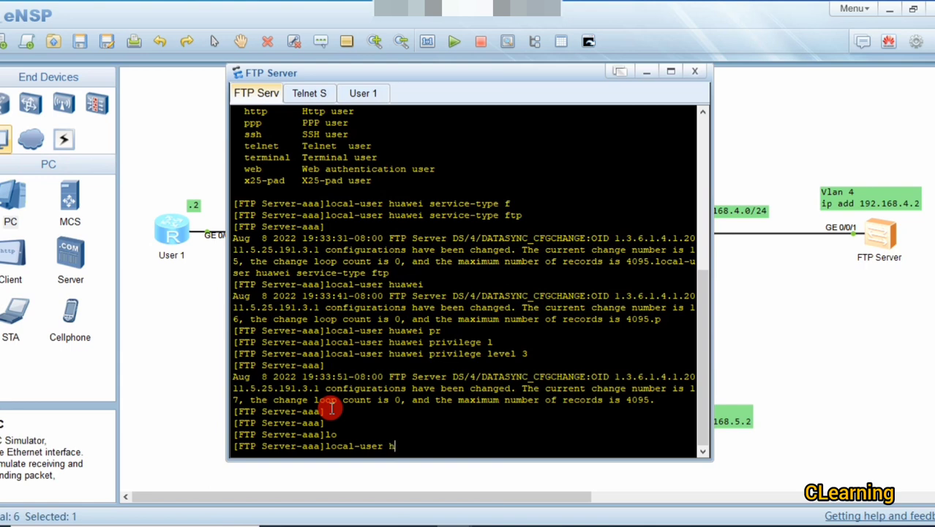
text(uawei)
text( f)
key(Tab)
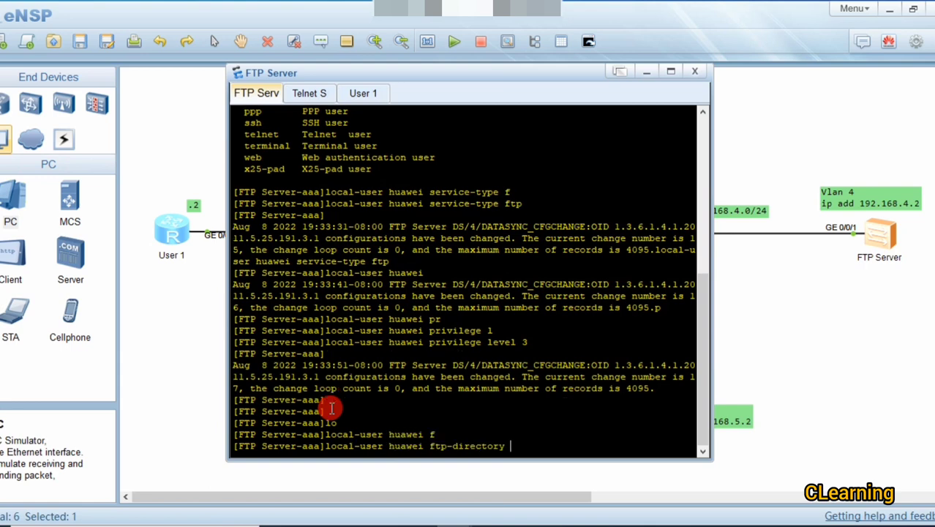
text(f)
key(Tab)
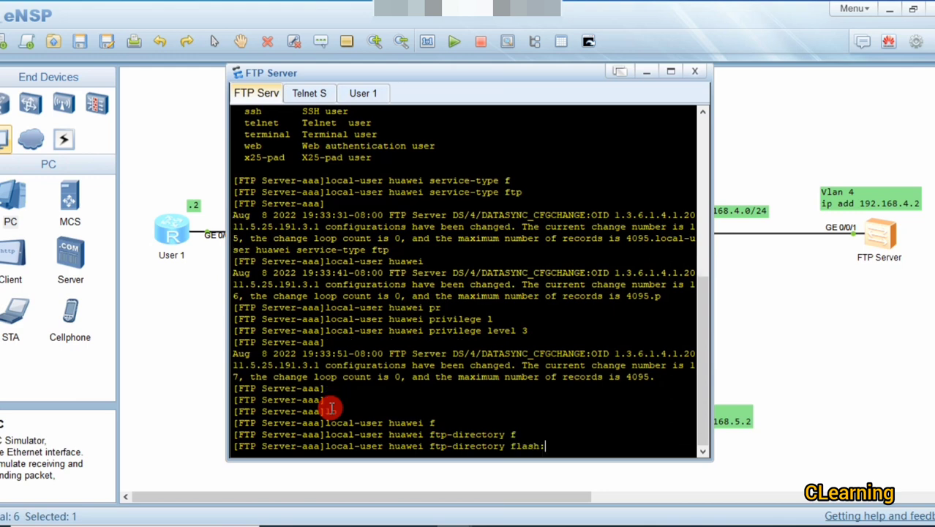
text(/)
key(Return)
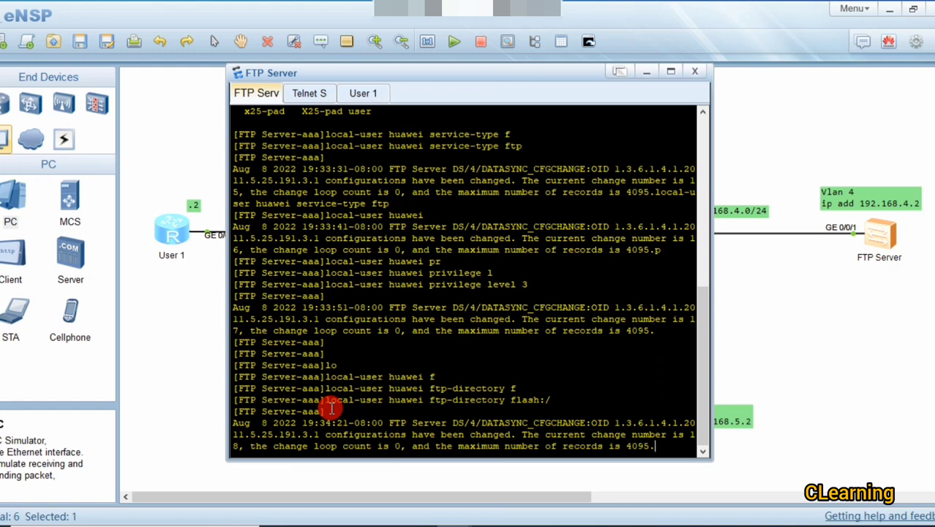
Step: Send the FTP Server console behind the topology, reopen it, then move it out of view
click(794, 319)
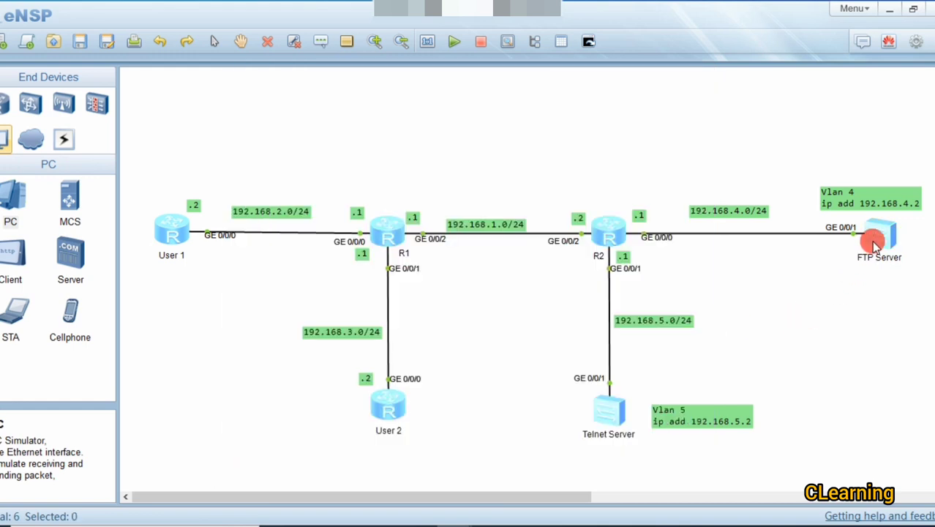
double_click(875, 236)
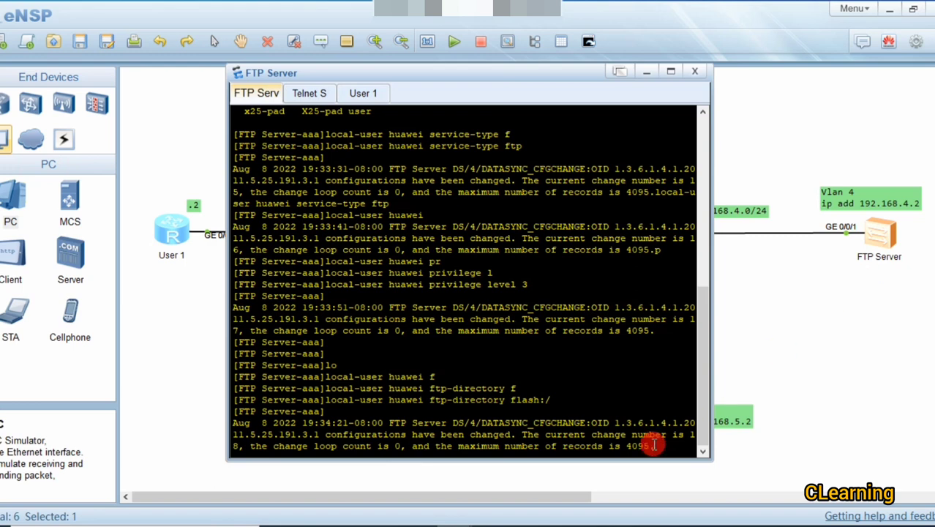
key(Return)
key(Return)
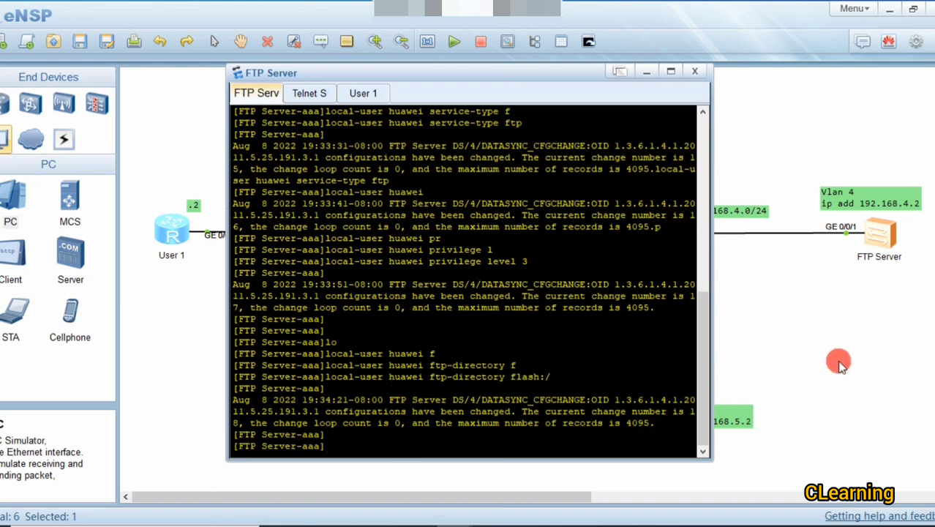
click(871, 355)
Step: On the Telnet Server, enter system view and run telnet server enable
double_click(614, 412)
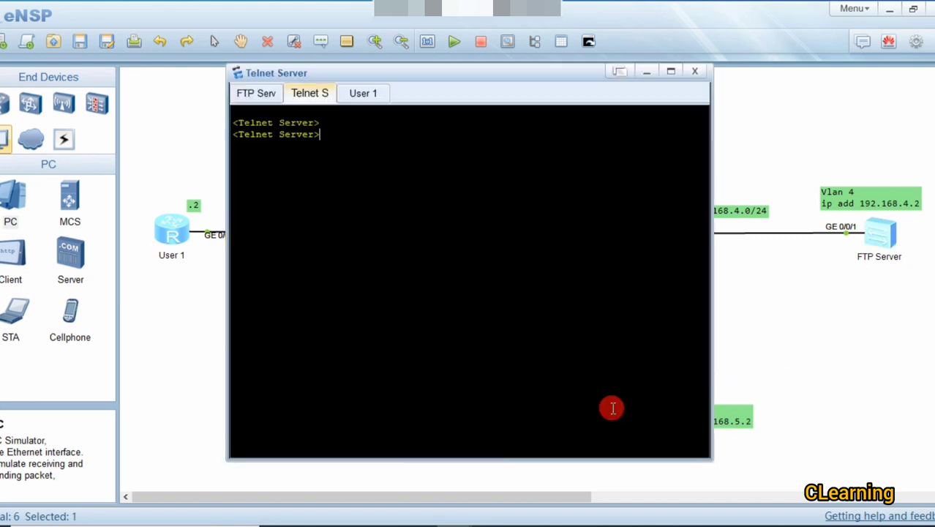
text(sys)
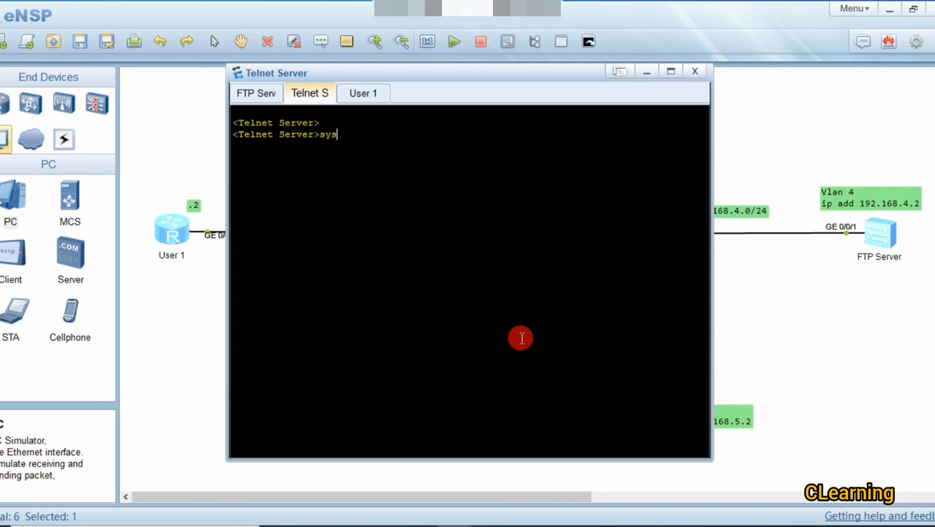
key(Return)
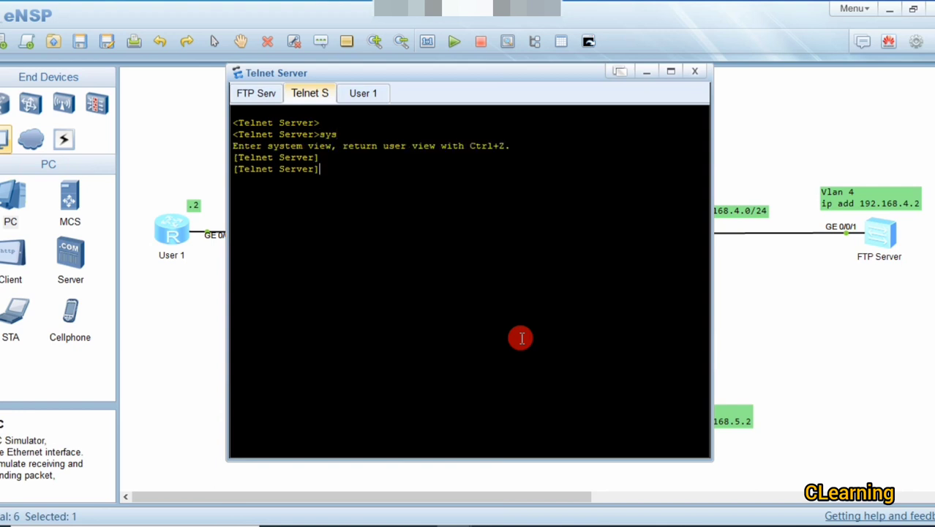
text(en)
key(Tab)
key(BackSpace)
key(BackSpace)
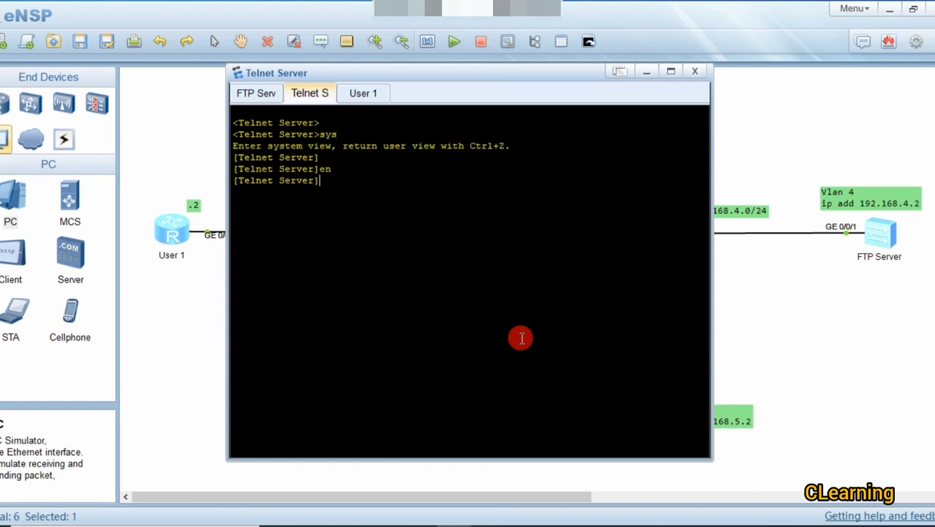
text(te)
key(Tab)
text(se)
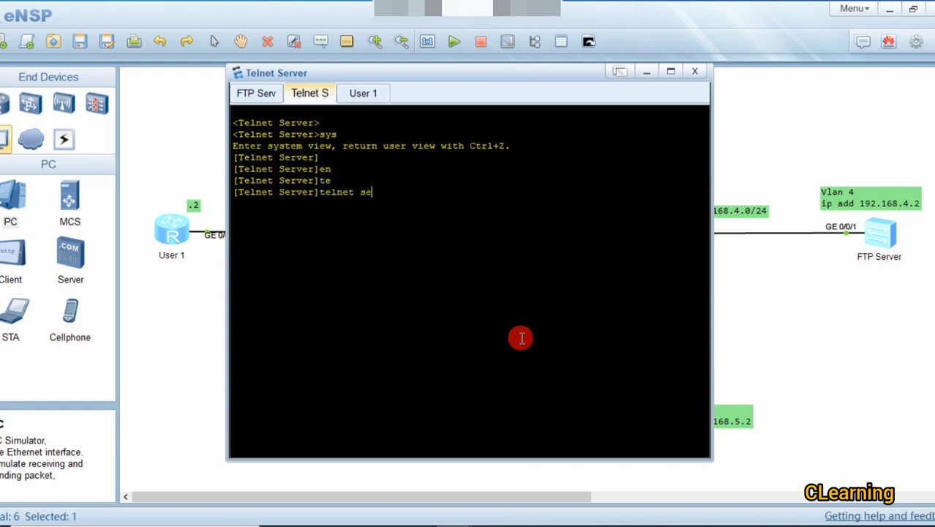
key(Tab)
text(en)
key(Tab)
key(Return)
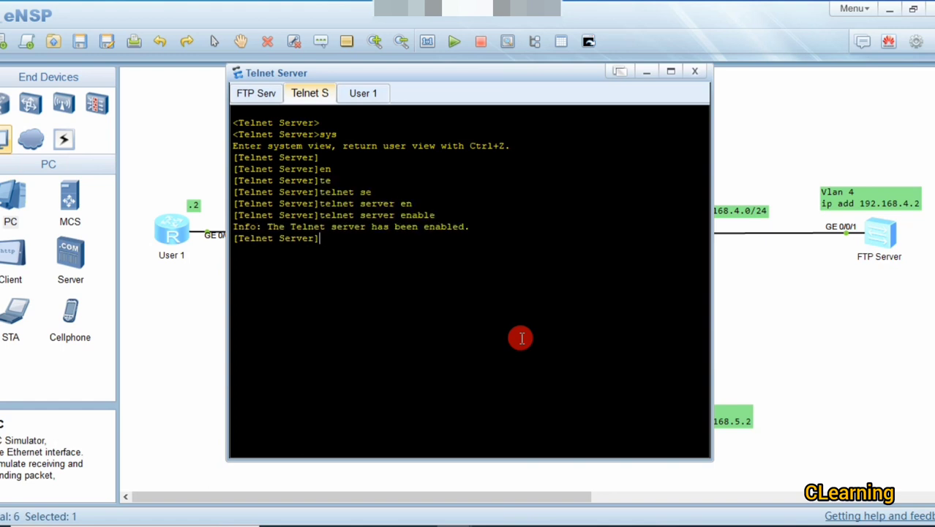
key(Return)
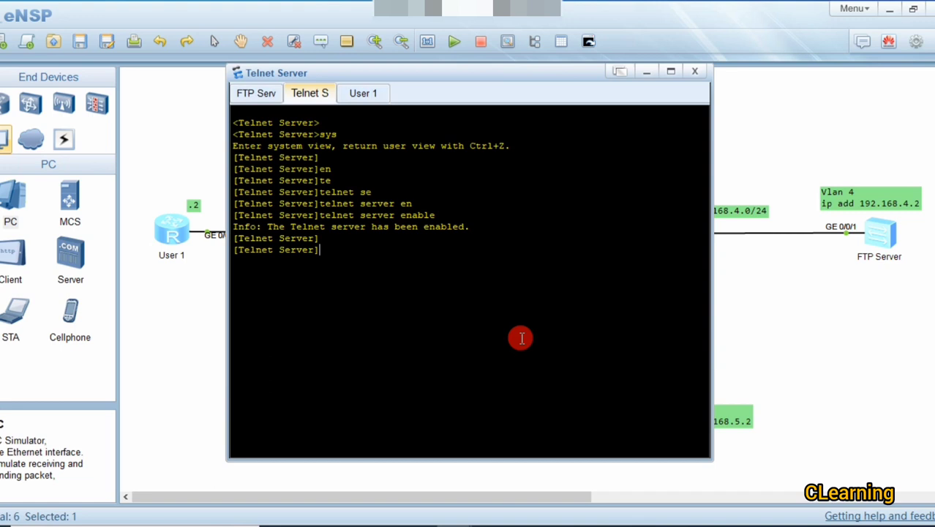
Step: Enter user-interface vty 0 4
text(use)
key(Tab)
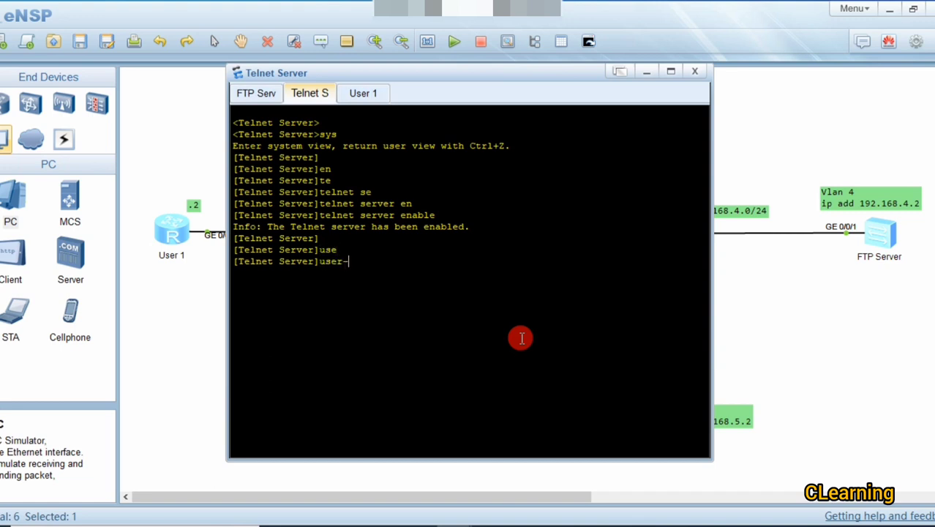
text(in)
key(Tab)
text(v)
key(Tab)
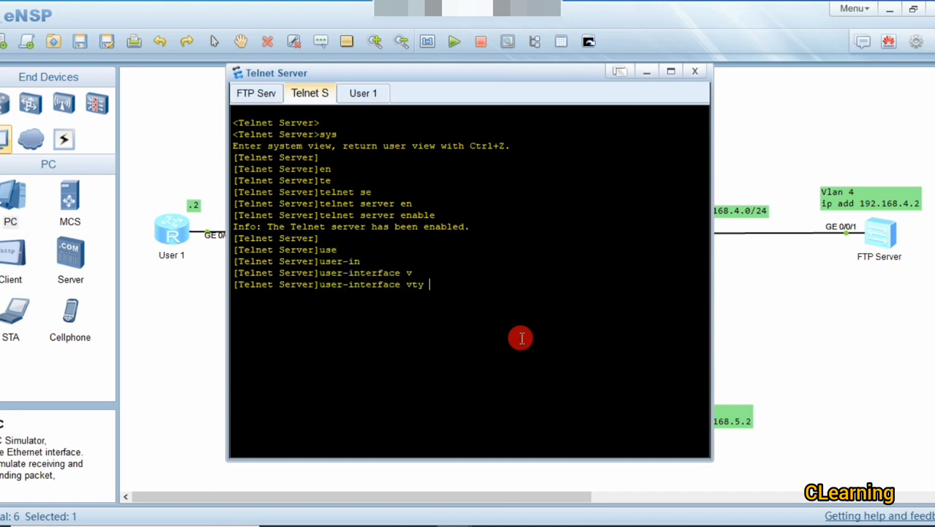
text(0 4)
key(Return)
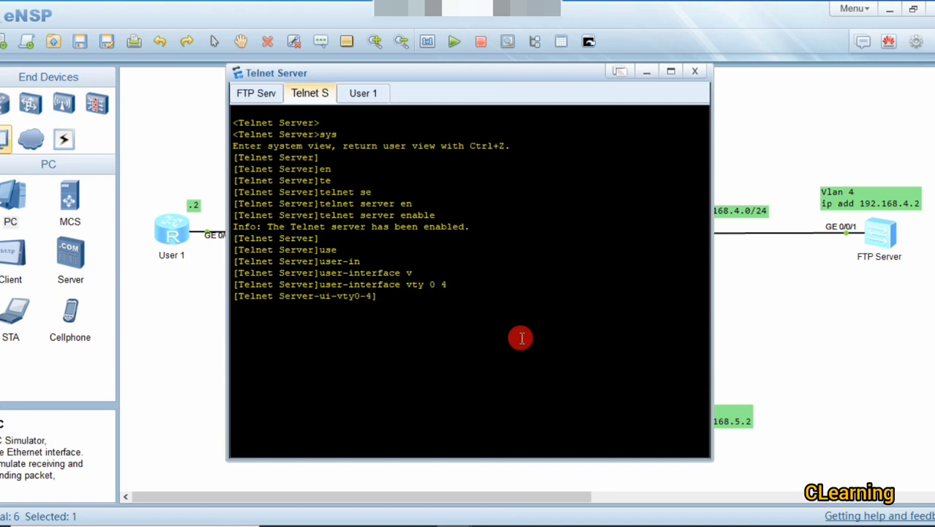
Step: Allow all inbound protocols on the vty lines with protocol inbound all
text(pro)
key(Tab)
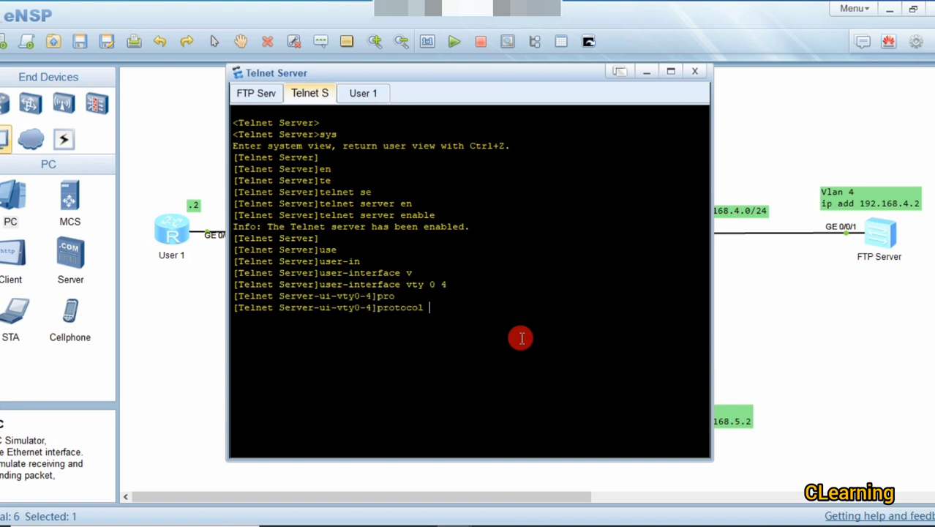
text(in)
key(Tab)
text(al)
key(Tab)
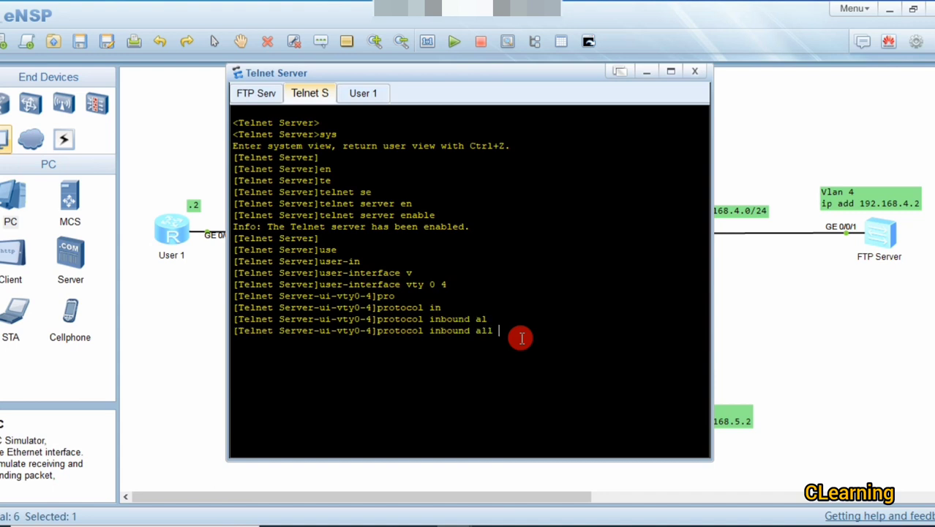
key(Return)
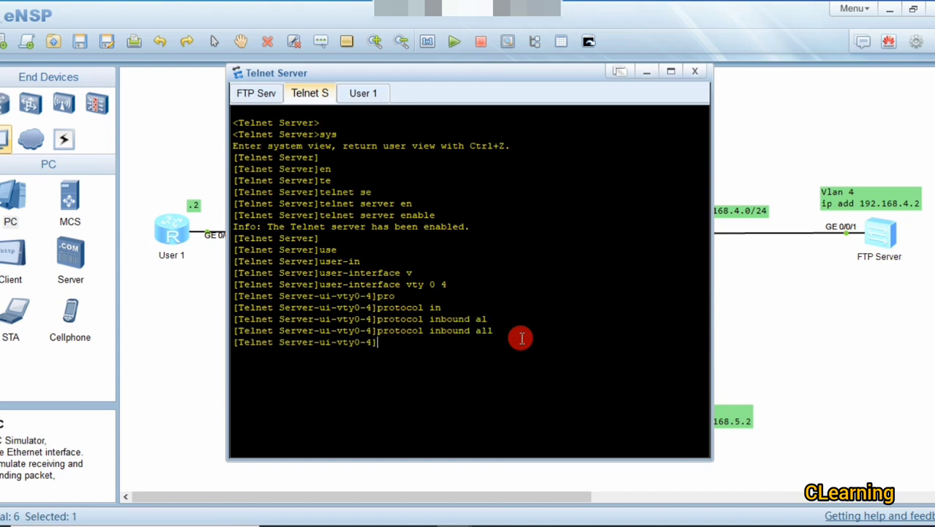
Step: Set the vty authentication-mode to password
text(auth)
key(Tab)
text(p)
key(Tab)
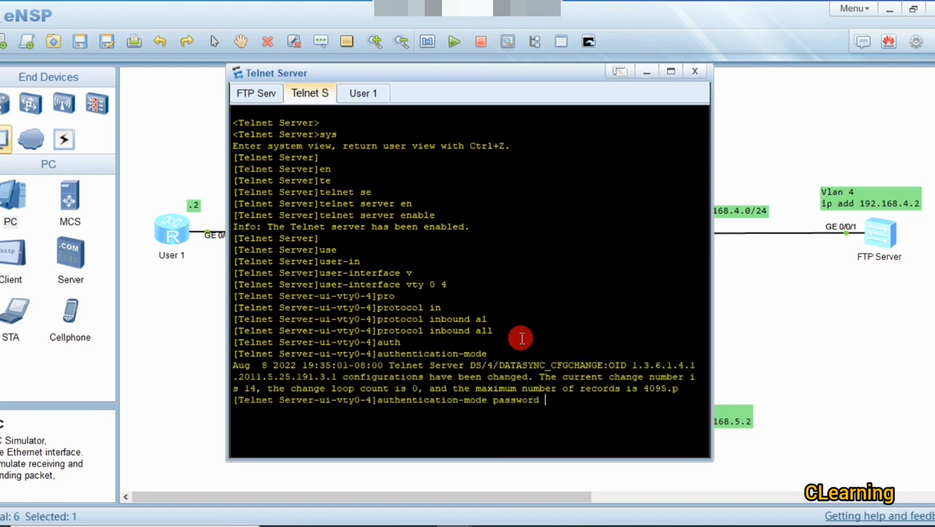
key(Return)
Step: Set an encrypted vty login password with set authentication password cipher
text(set)
key(Tab)
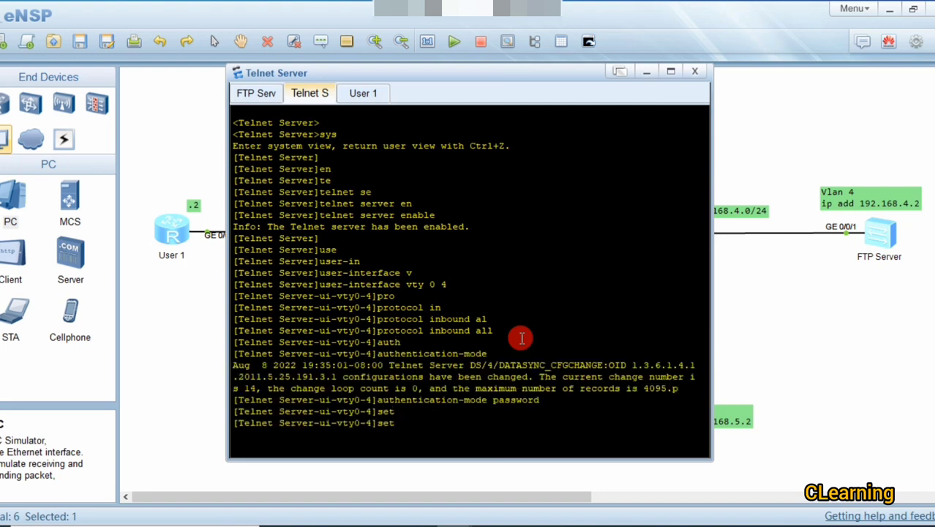
text(p)
key(Tab)
key(BackSpace)
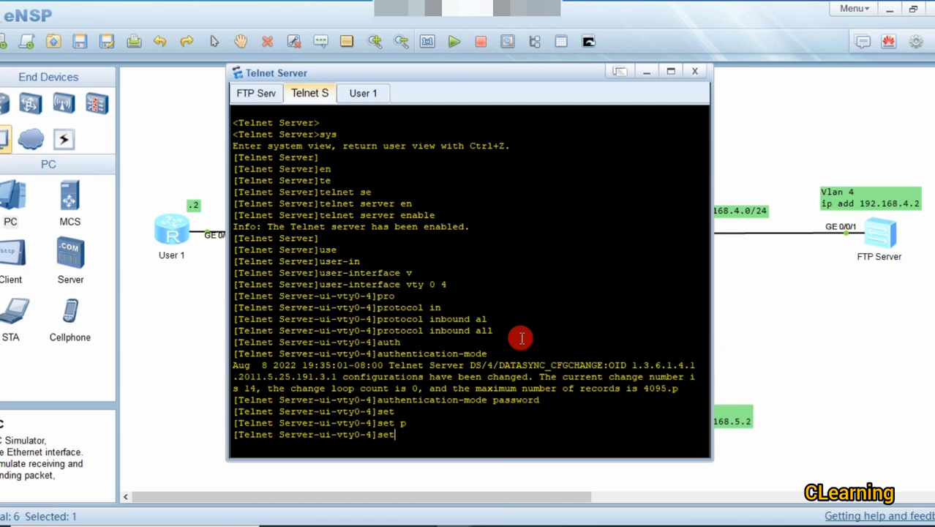
text(auth)
key(Tab)
text(p)
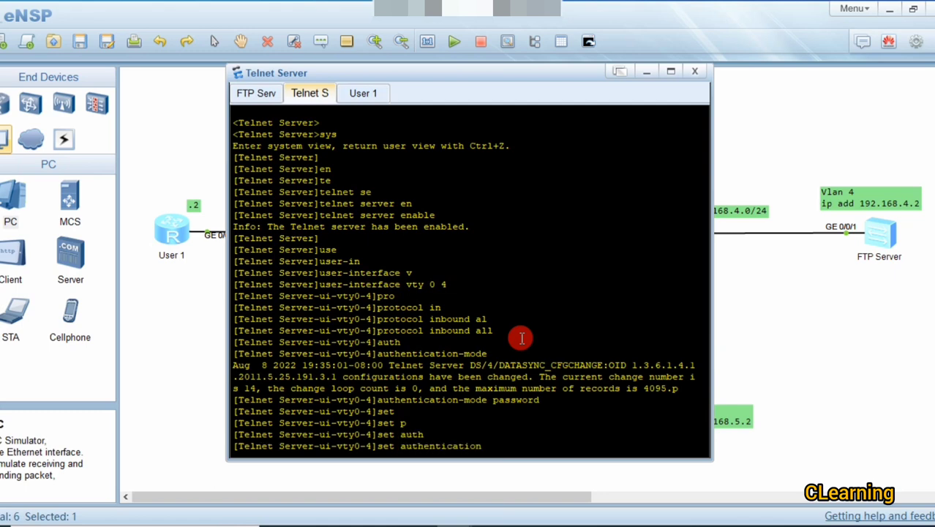
key(Tab)
text(c)
key(Tab)
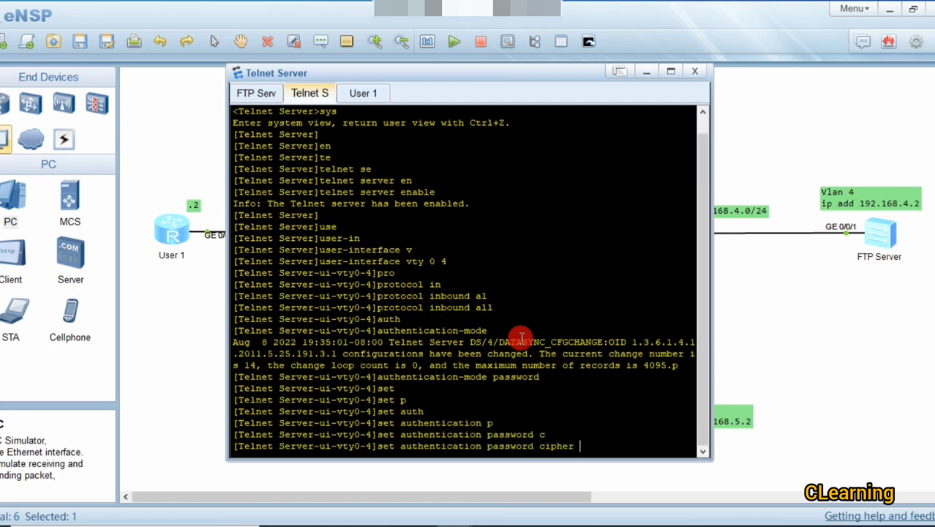
text(huawei123)
key(Return)
key(Return)
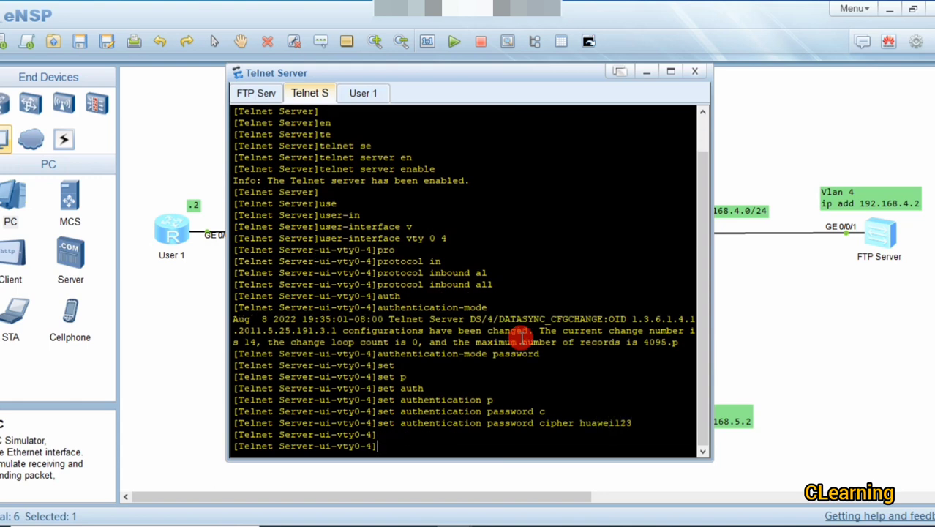
Step: Close the Telnet Server console, open router R2's console and move it right
click(700, 73)
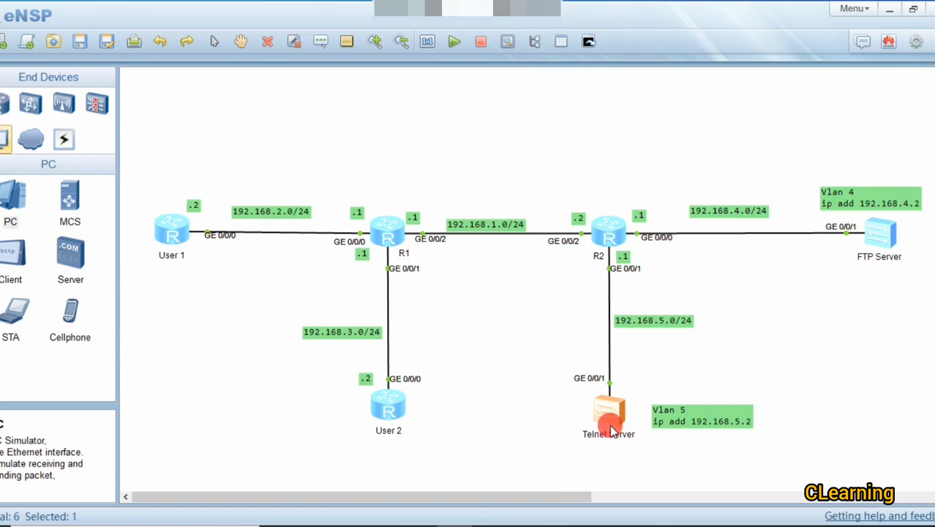
double_click(608, 231)
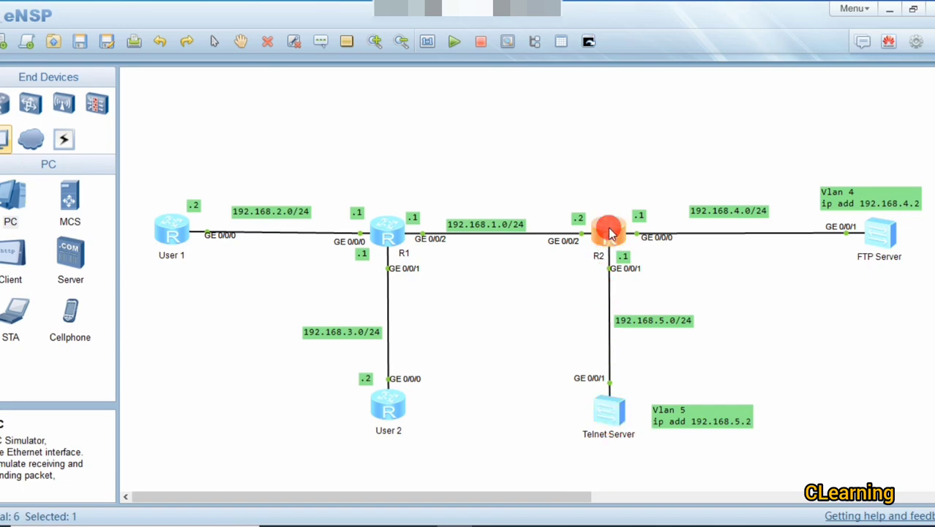
drag(377, 74, 495, 54)
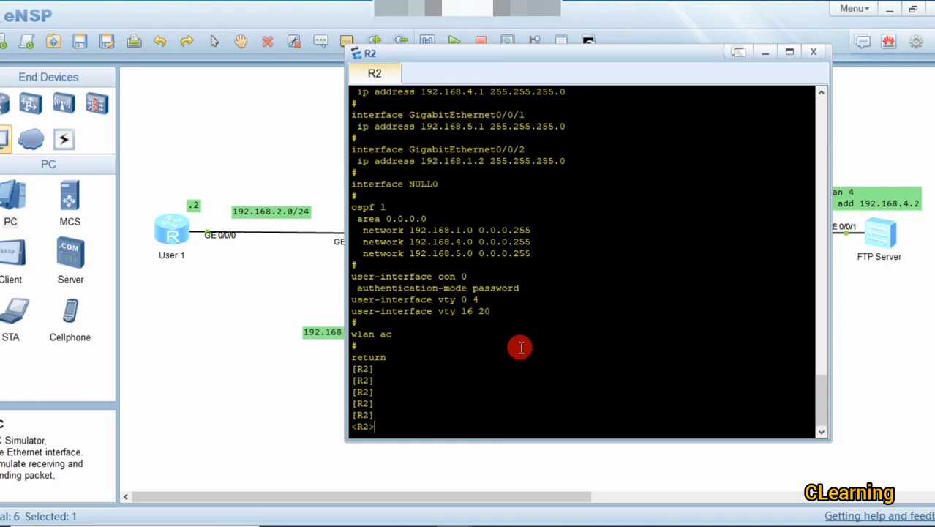
Step: Reopen R2's console and enter system view
click(267, 287)
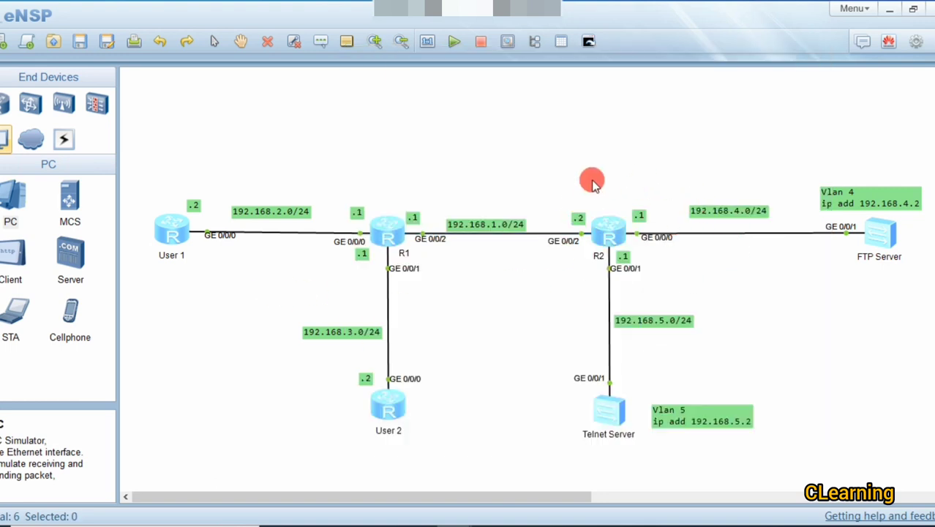
double_click(616, 240)
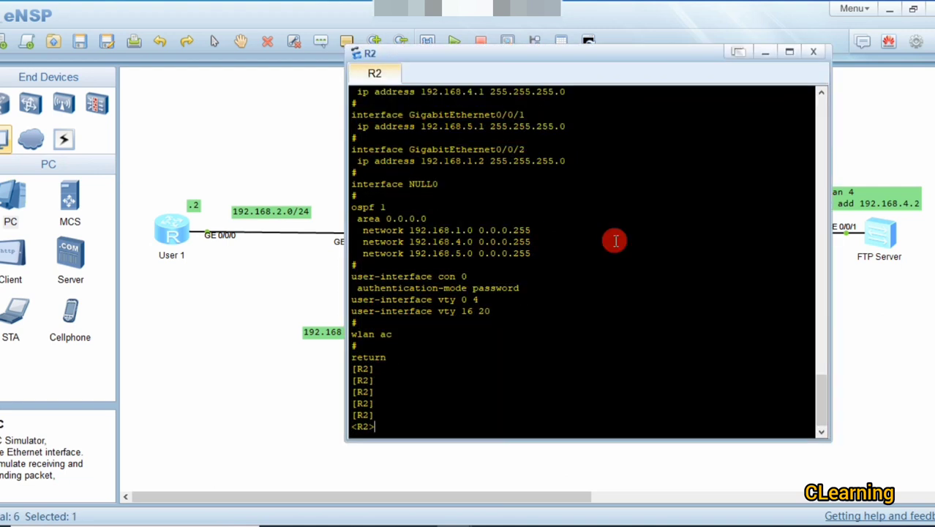
text(sys)
key(Return)
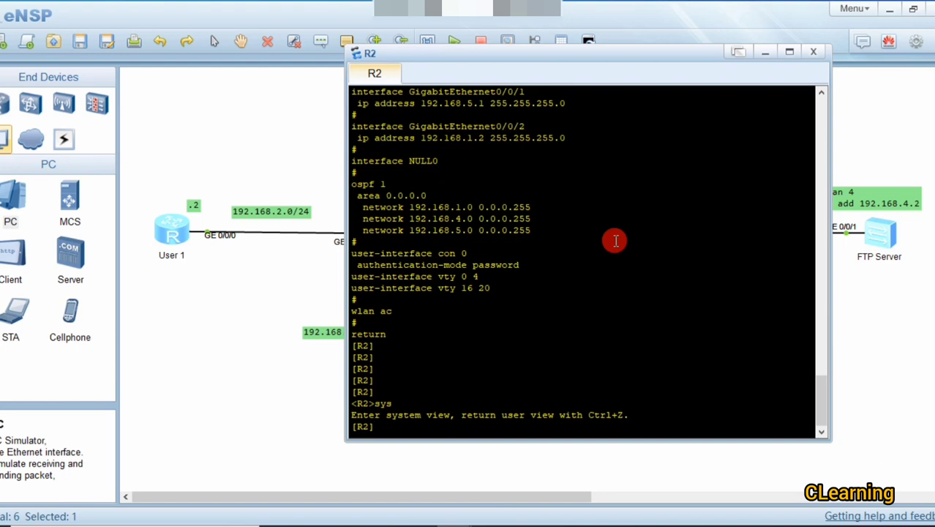
key(Return)
key(Return)
Step: Create advanced ACL 3000 and enter its acl-adv-3000 view
text(ac)
key(Return)
text(access-user)
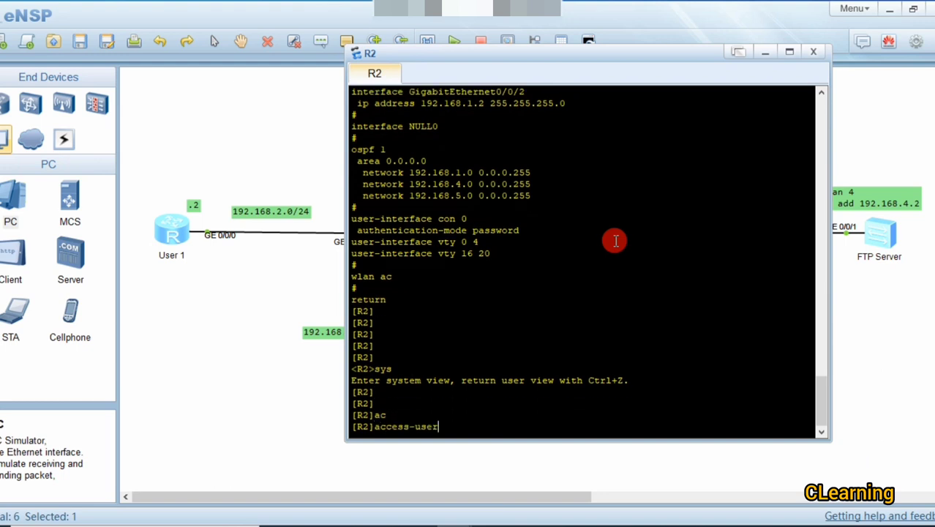
key(BackSpace)
key(BackSpace)
key(BackSpace)
key(BackSpace)
key(BackSpace)
key(BackSpace)
key(BackSpace)
key(BackSpace)
text(l)
key(Tab)
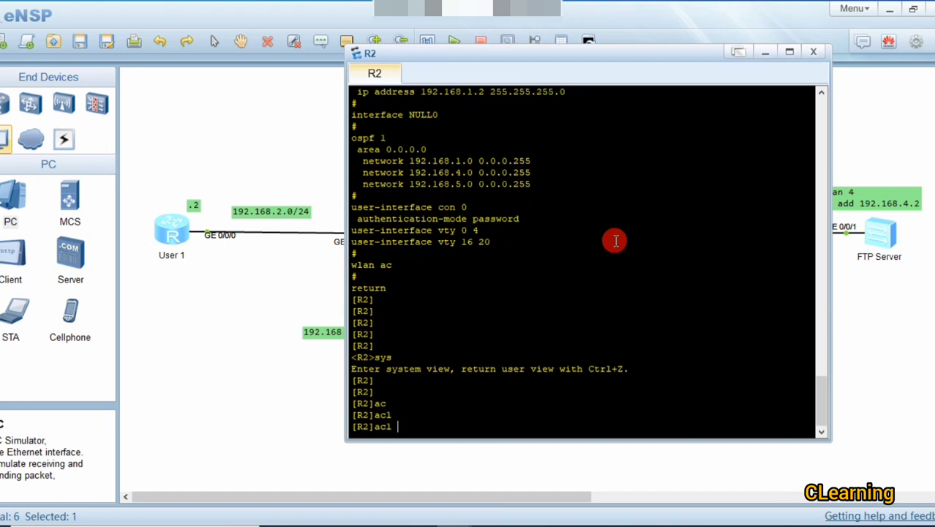
text(3000)
key(Return)
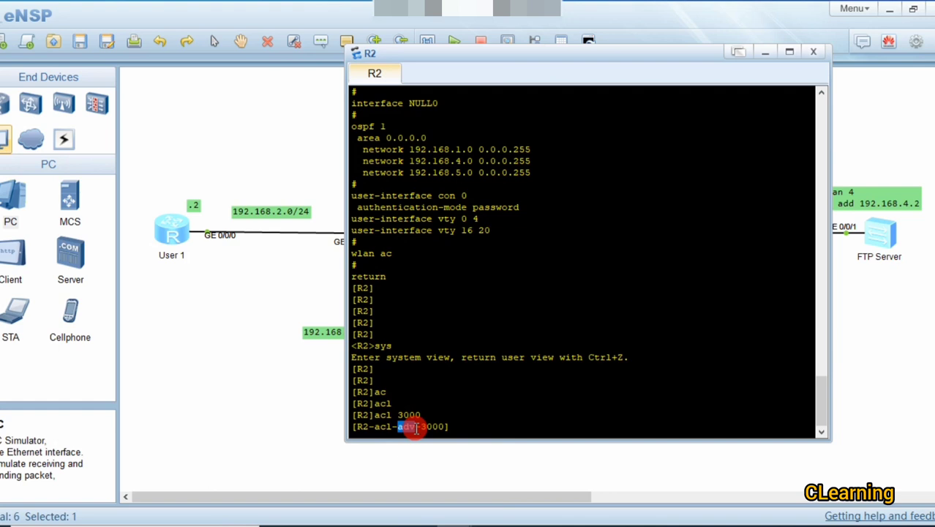
drag(428, 426, 455, 426)
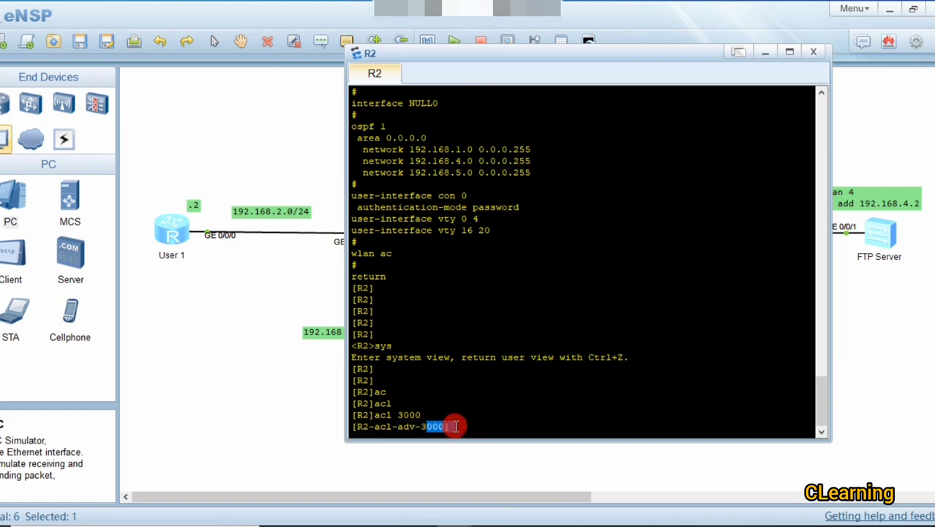
click(456, 427)
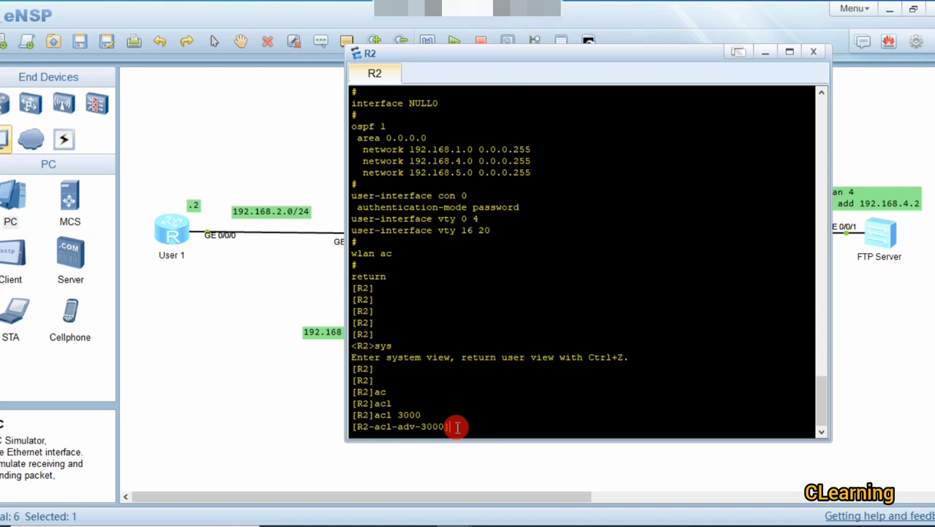
Step: Start typing rule 5 in ACL 3000
text(ru)
key(Tab)
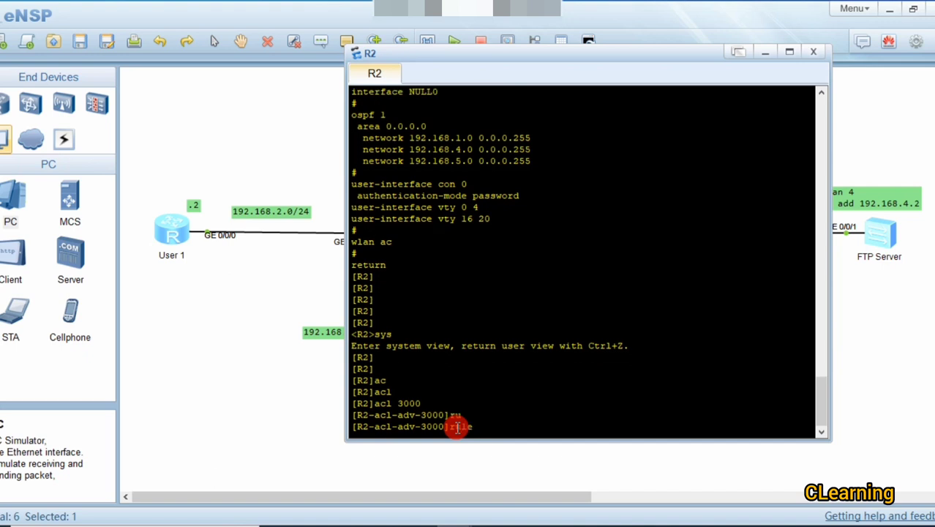
text(5)
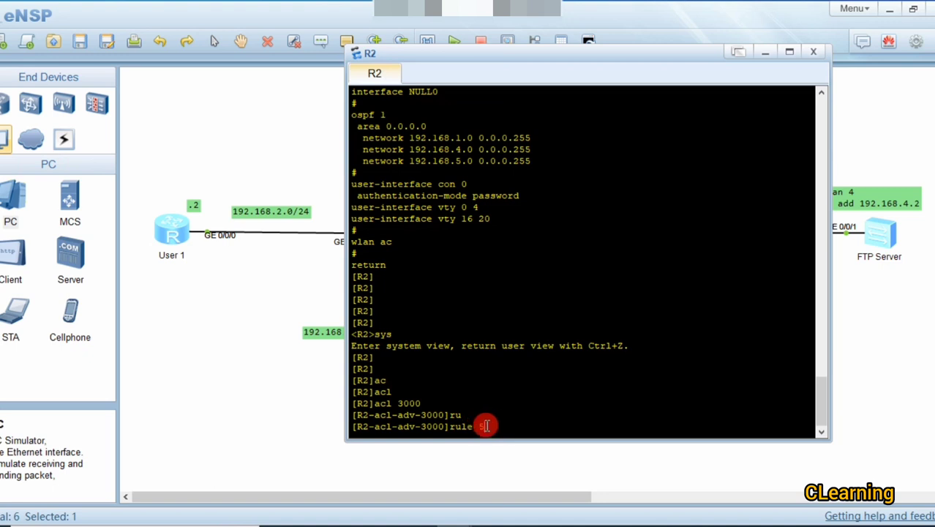
drag(408, 404, 424, 402)
click(489, 427)
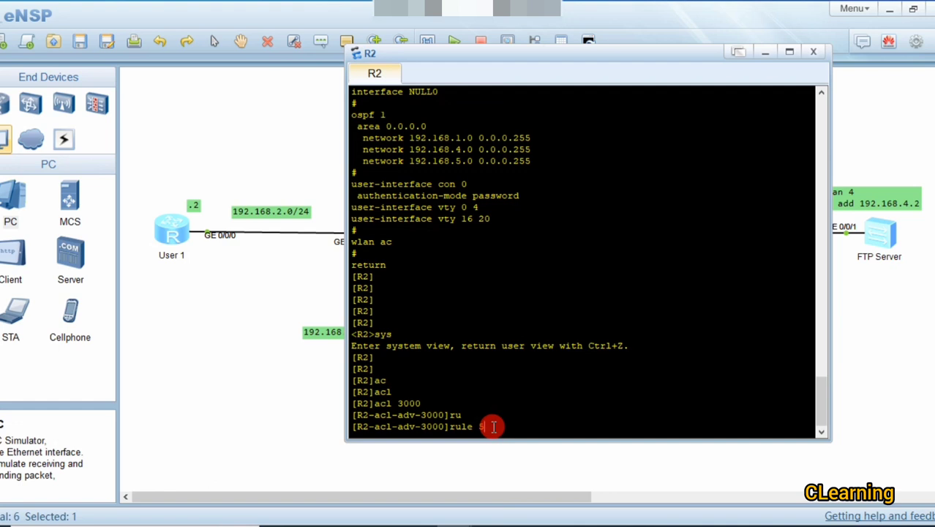
Step: Begin rule 5 with the permit tcp source keywords using Tab completion
text(pe)
key(Tab)
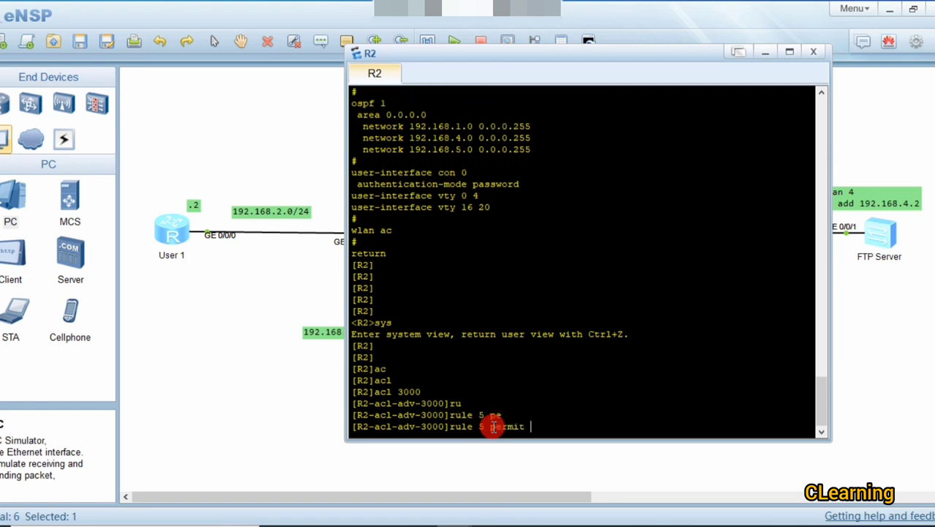
text(t)
key(Tab)
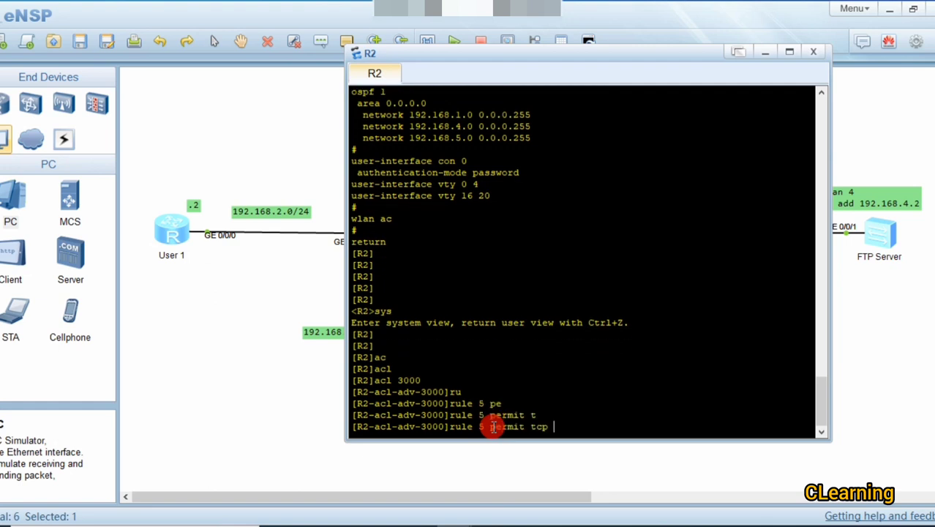
text(so)
key(Tab)
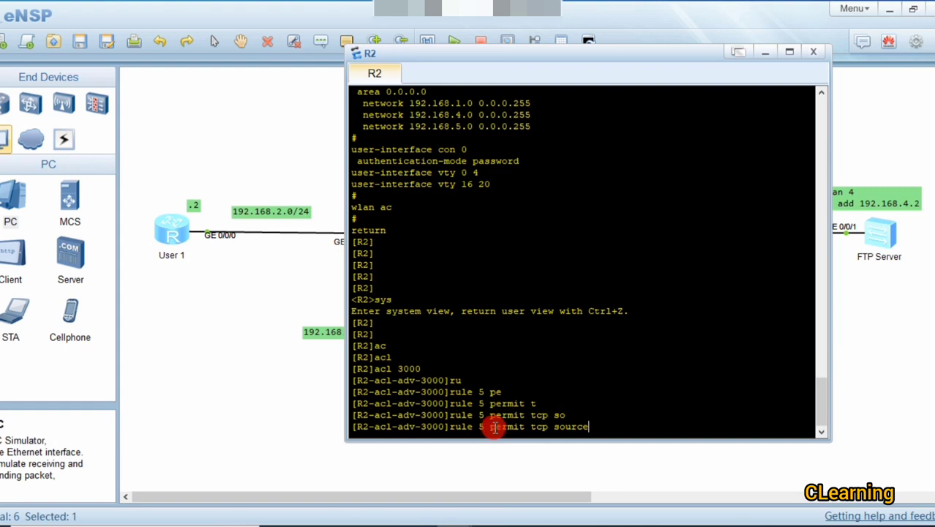
drag(491, 428, 539, 431)
click(619, 430)
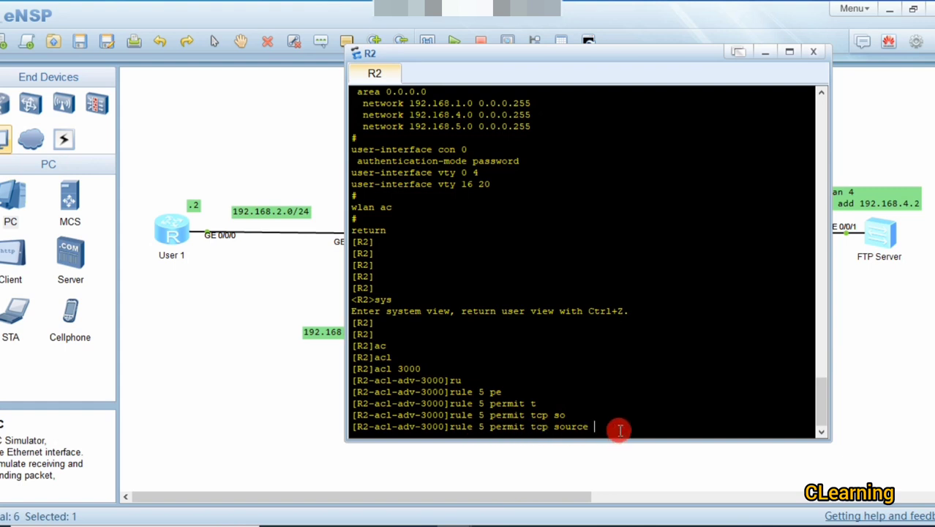
Step: Enter source host 192.168.2.2 with wildcard 0.0.0.0, correcting the last wildcard octet
text(192.168.2.2 0.0.0.0)
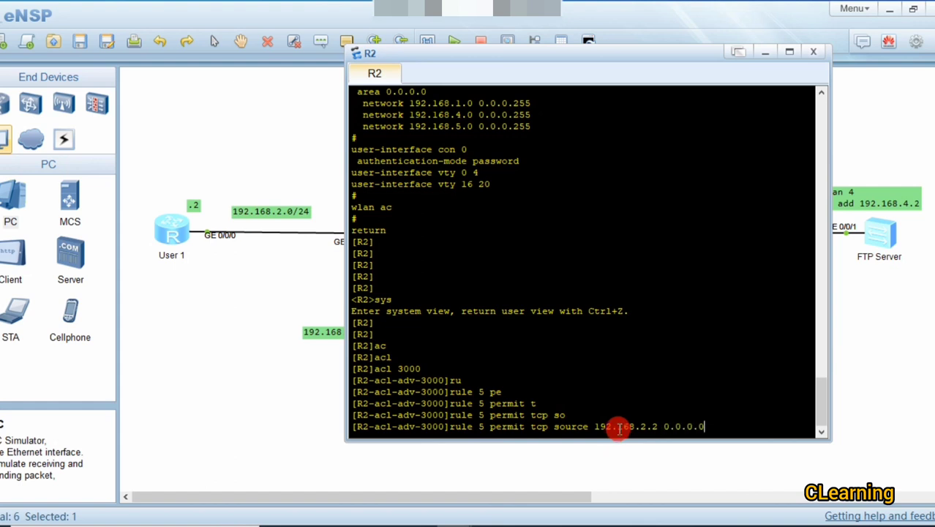
drag(691, 427, 611, 426)
click(739, 429)
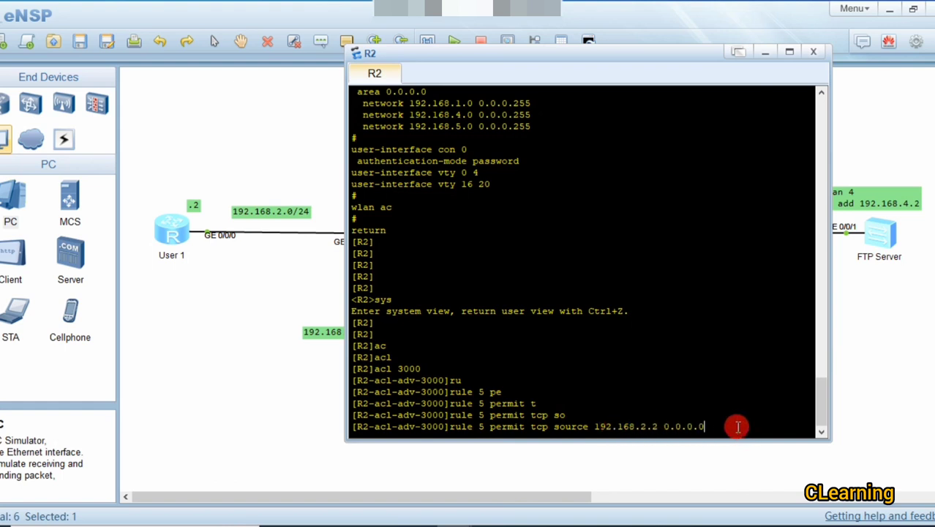
key(BackSpace)
text(255)
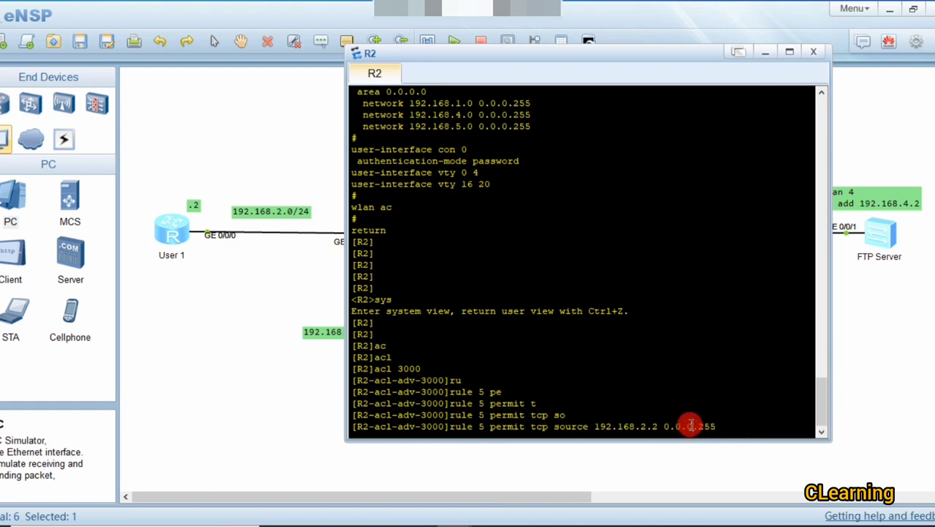
mouse_move(691, 426)
mouse_down()
mouse_move(579, 426)
mouse_move(713, 427)
mouse_move(704, 427)
mouse_up()
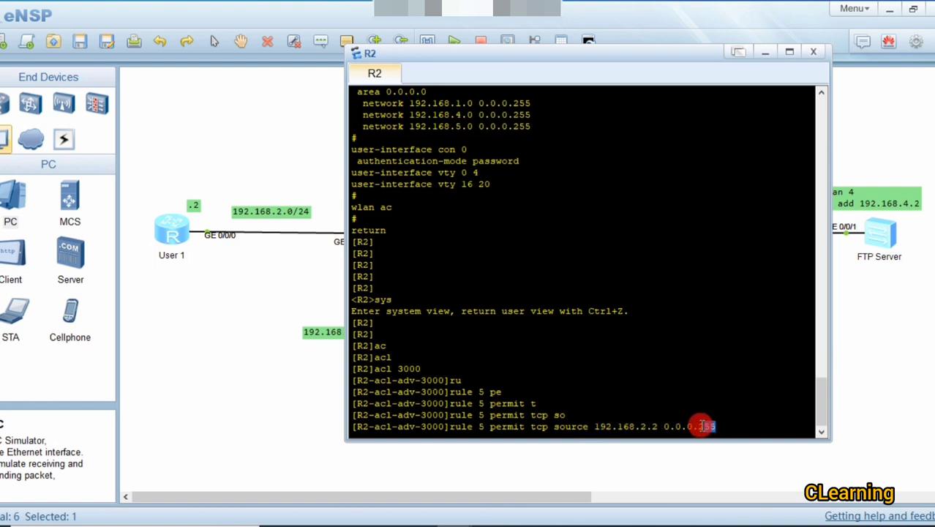
click(658, 430)
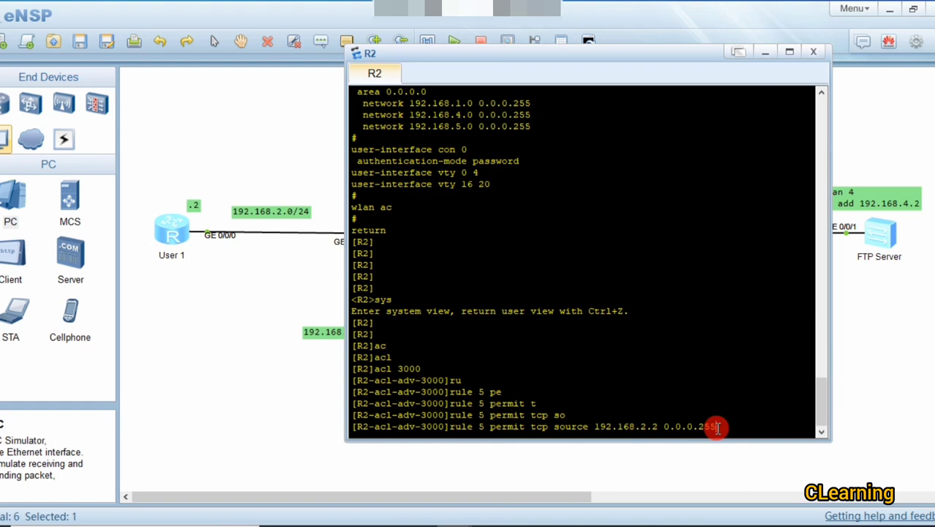
key(BackSpace)
key(BackSpace)
key(BackSpace)
Step: Add the destination keyword, start the address with 192., and return to the topology
text(0 des)
key(Tab)
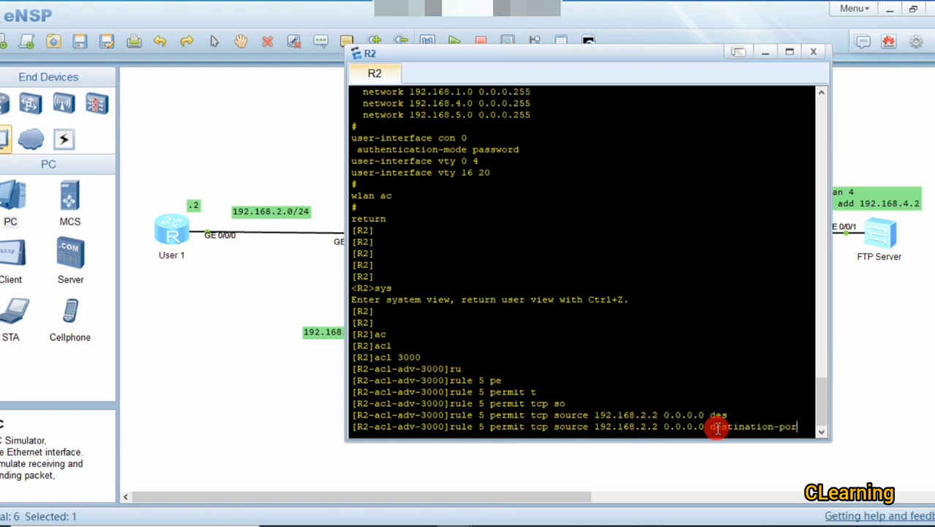
key(BackSpace)
key(BackSpace)
key(BackSpace)
key(BackSpace)
text(192.)
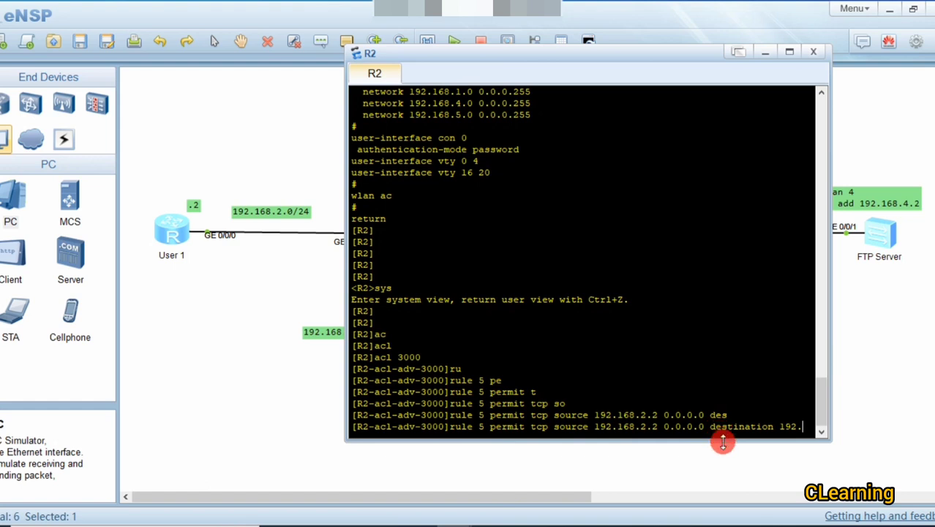
click(256, 390)
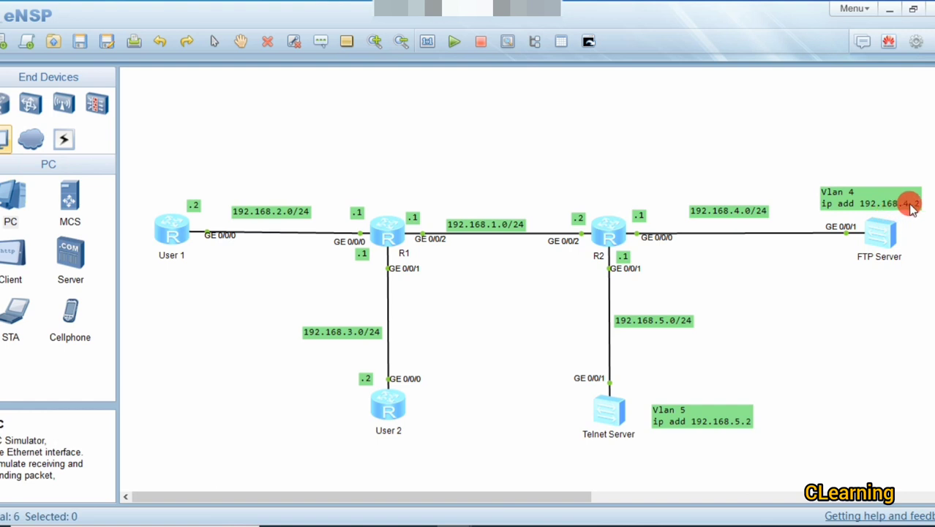
Step: Reopen R2's console and finish rule 5: destination 192.168.4.2 0.0.0.0, destination-port range 20 21
click(621, 233)
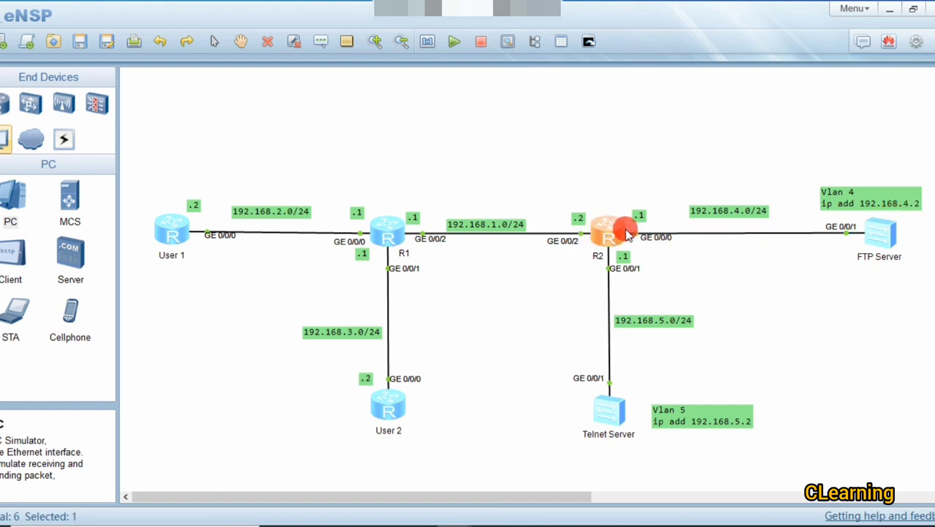
double_click(626, 232)
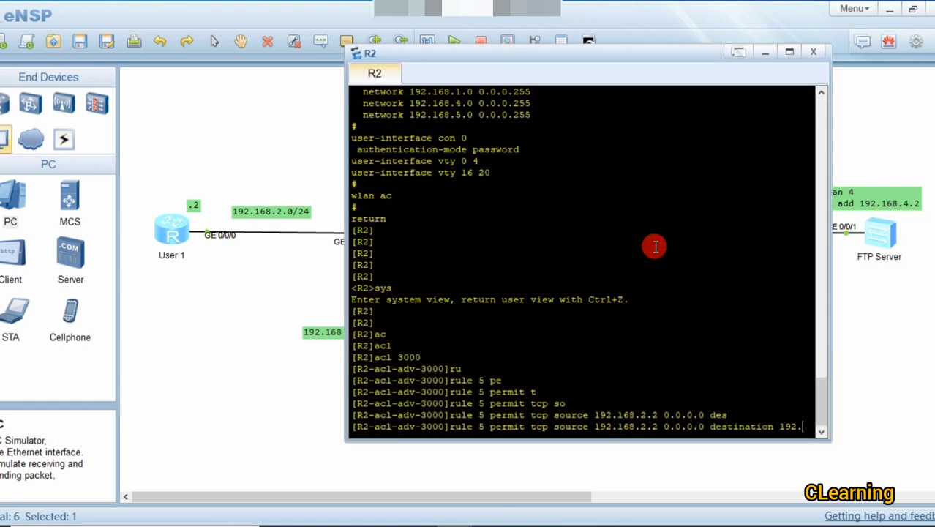
text(168)
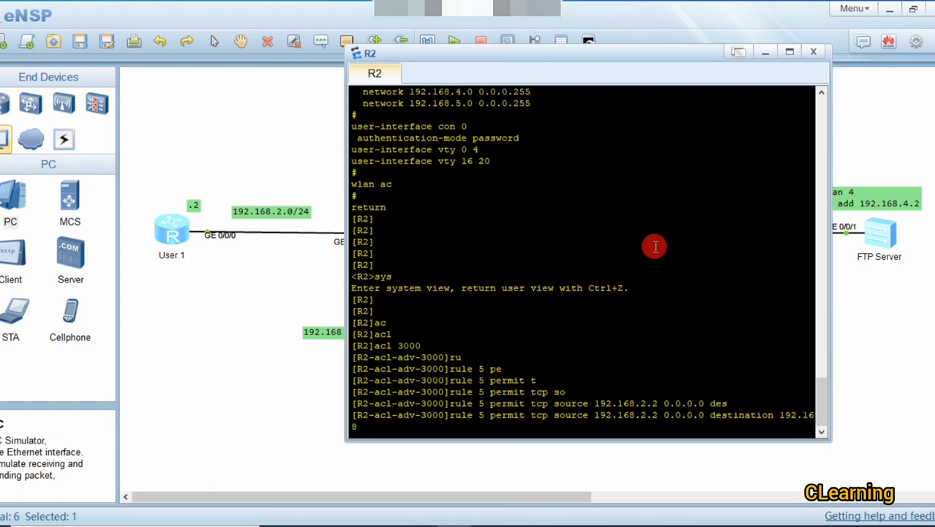
text(.4.2 0.0.0.0 de)
key(Tab)
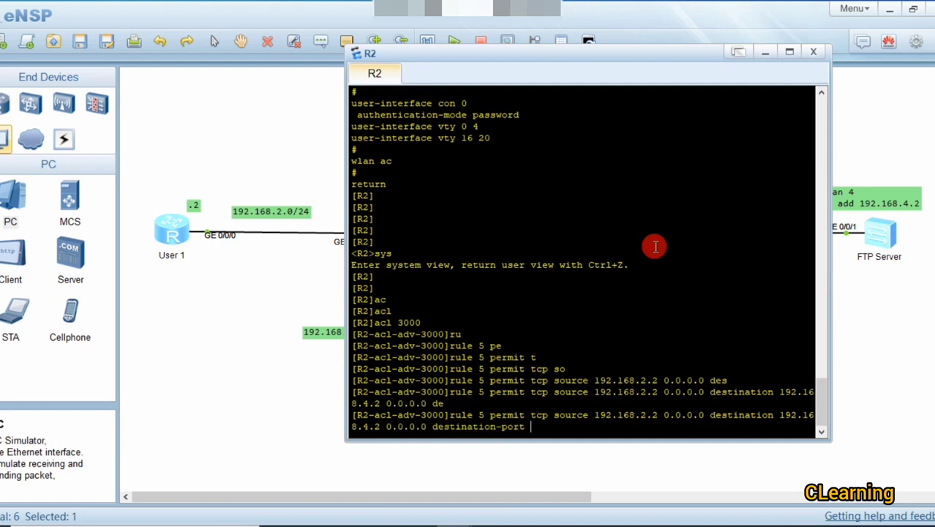
text(r)
key(Tab)
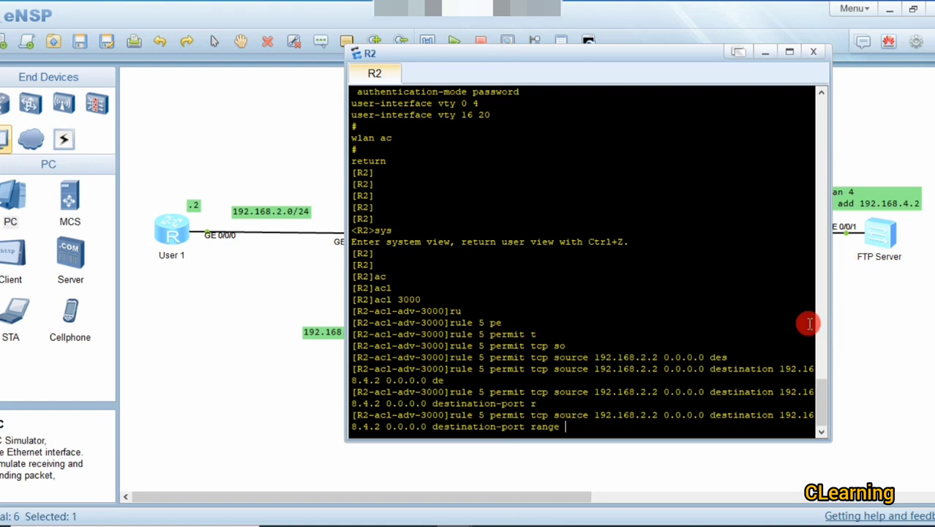
text(2 )
text(0 21)
key(Return)
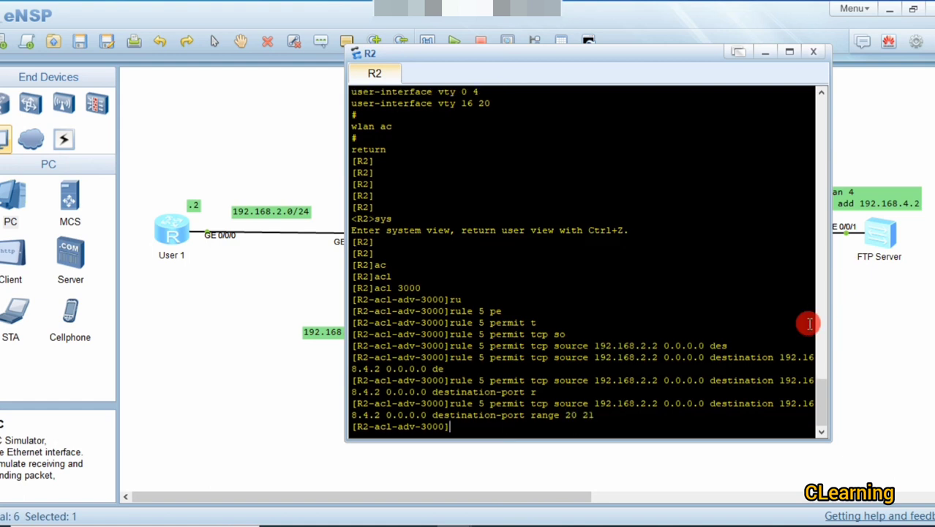
key(Return)
key(Return)
key(Return)
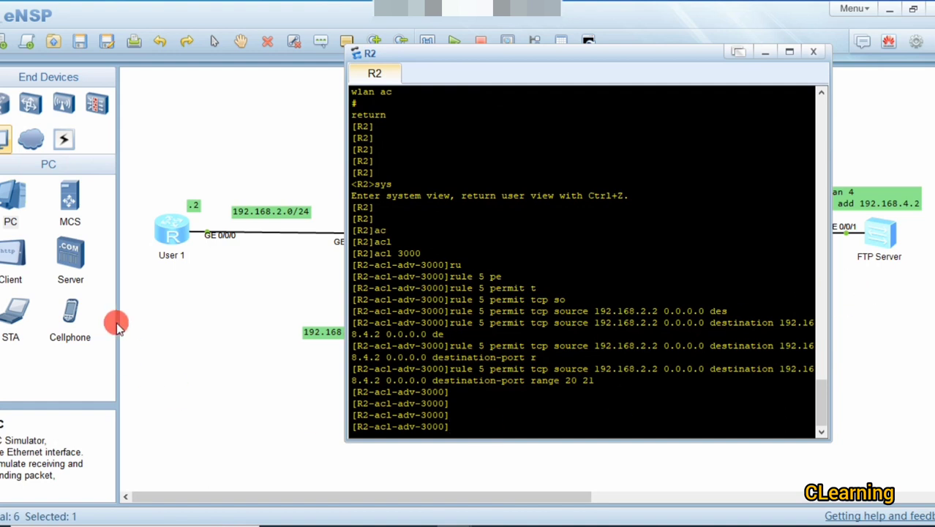
Step: Reopen R2's console, move it up and right, and start typing the next rule command
click(253, 355)
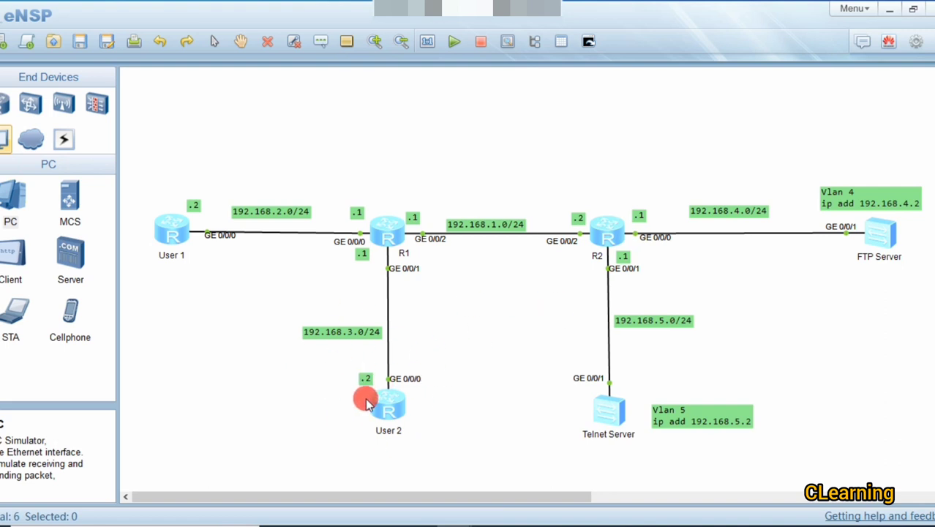
double_click(607, 232)
click(608, 231)
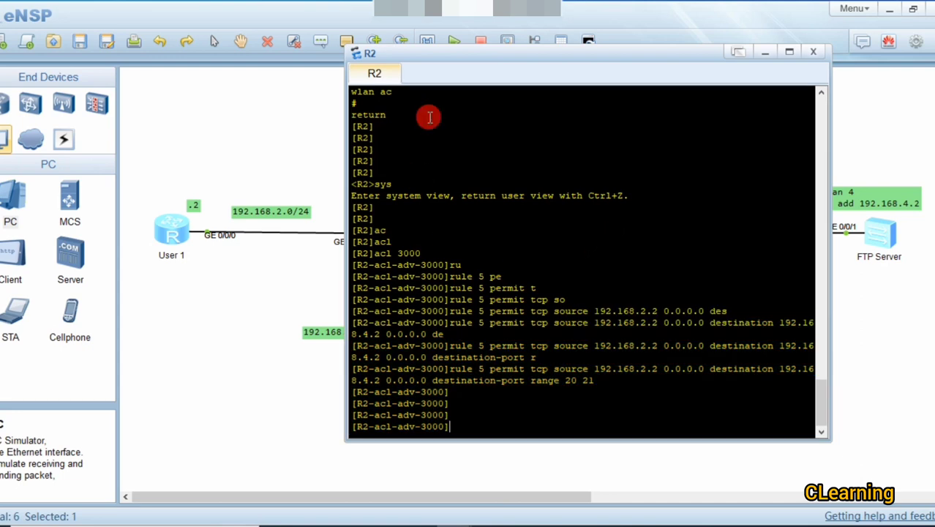
drag(451, 52, 504, 37)
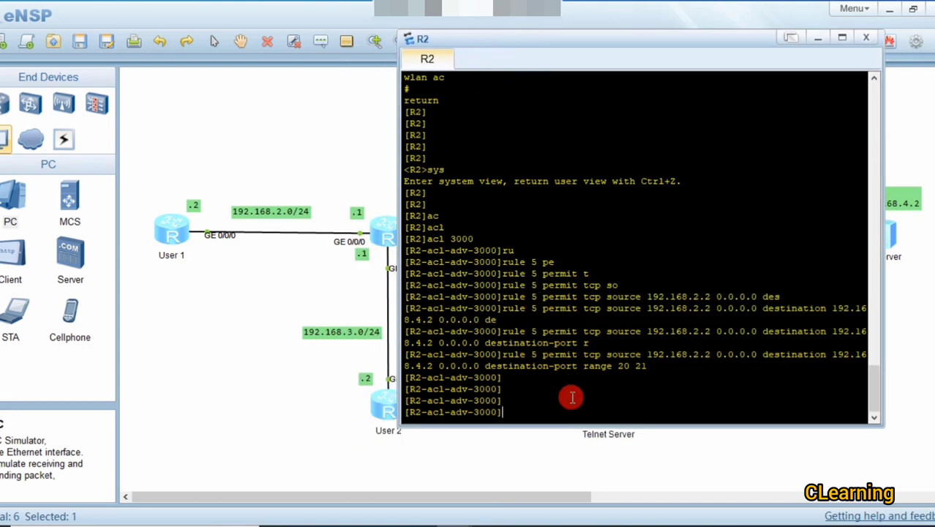
text(r)
key(Tab)
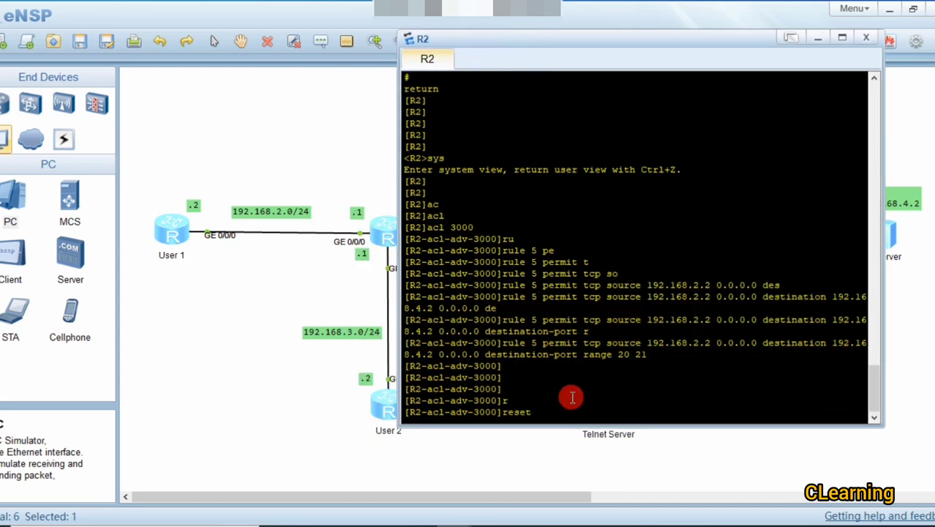
key(BackSpace)
key(BackSpace)
key(BackSpace)
key(BackSpace)
Step: Type rule 10 permit tcp source 192.168.3.2 0.0.0.0, destination starting 192.168
text(u)
key(Tab)
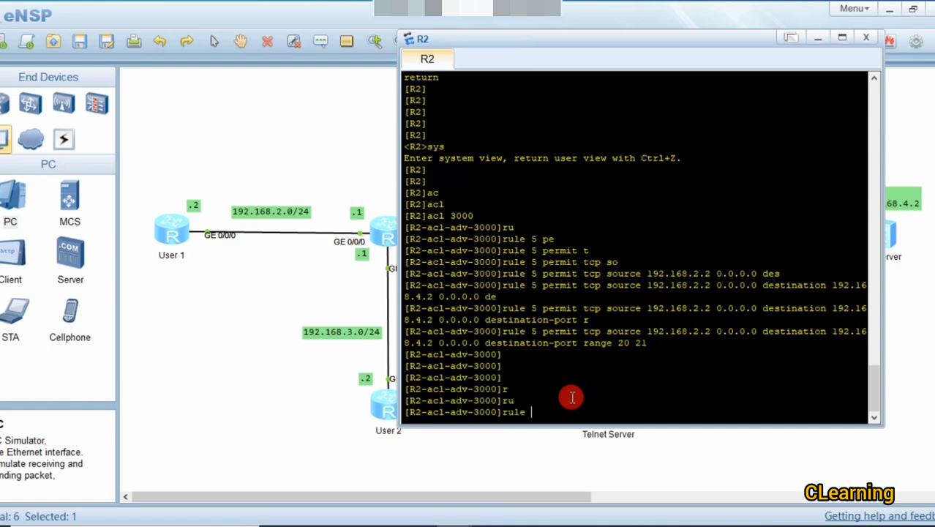
text(10 p)
key(Tab)
text(t)
key(Tab)
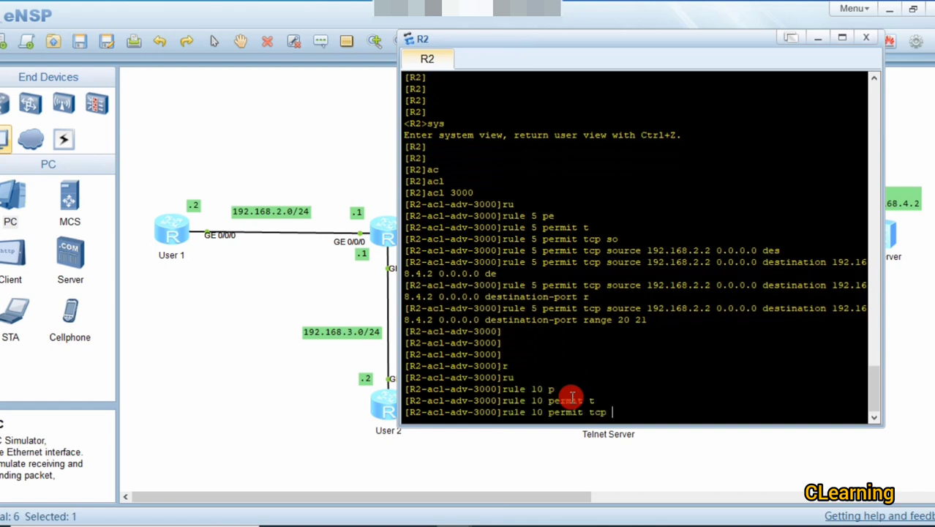
text(sou)
key(Tab)
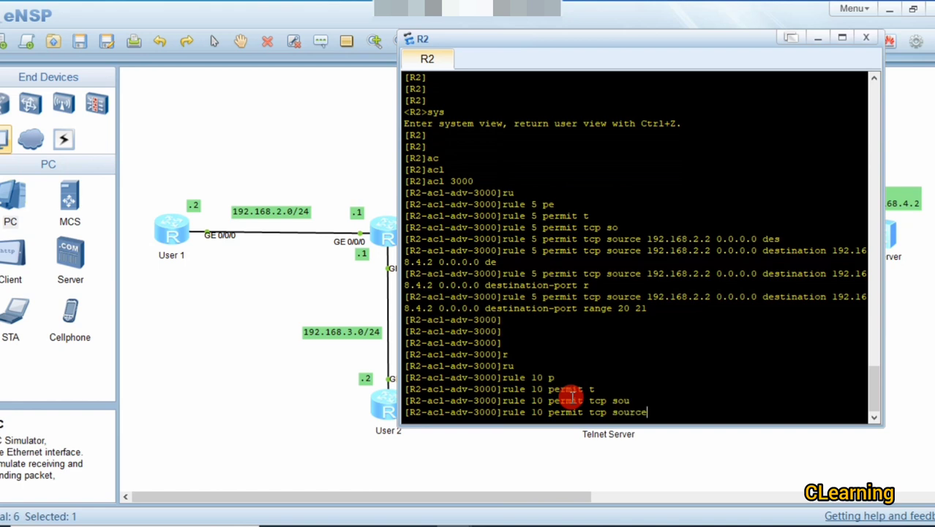
text(192.168)
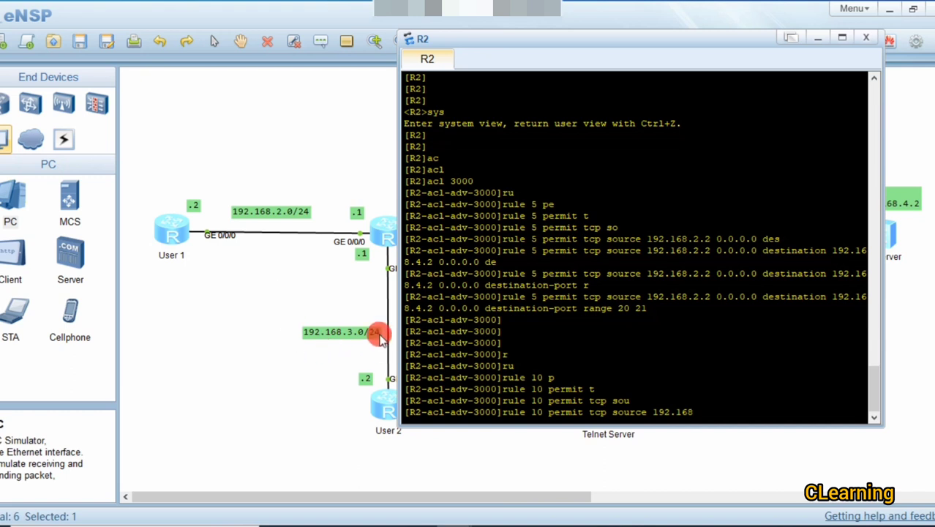
text(.3)
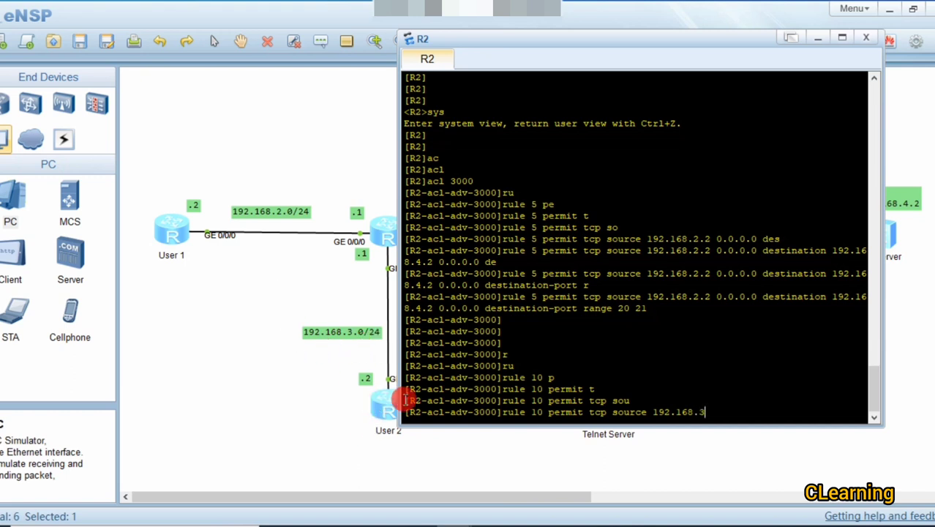
text(.2 0.0.0.0 de)
key(Tab)
key(Tab)
key(BackSpace)
key(BackSpace)
key(BackSpace)
key(BackSpace)
key(BackSpace)
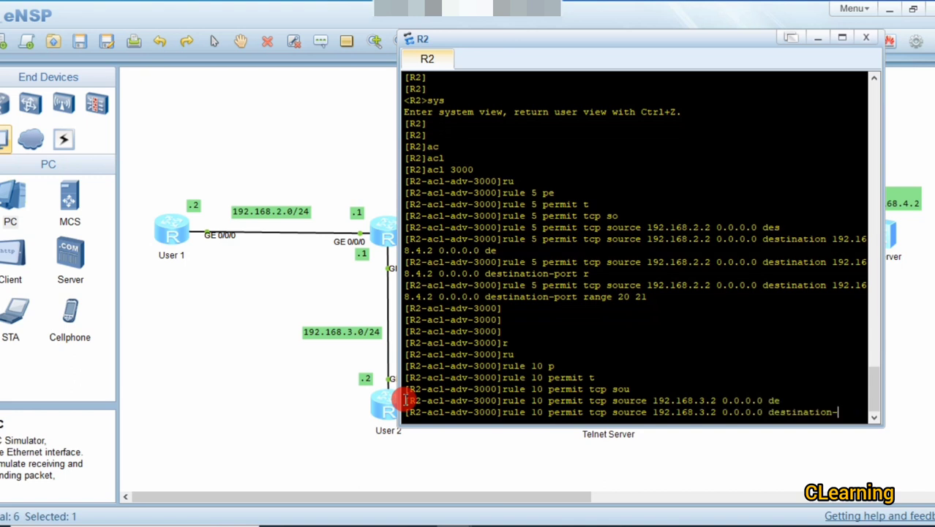
text(192.168)
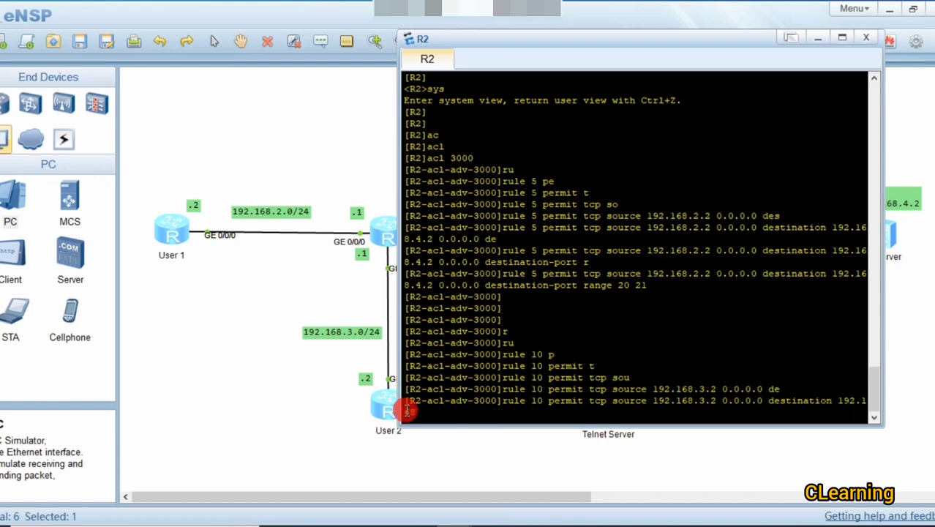
Step: Check topology addresses, then add destination 192.168.5.2 0.0.0.0 and destination-port 23
click(505, 477)
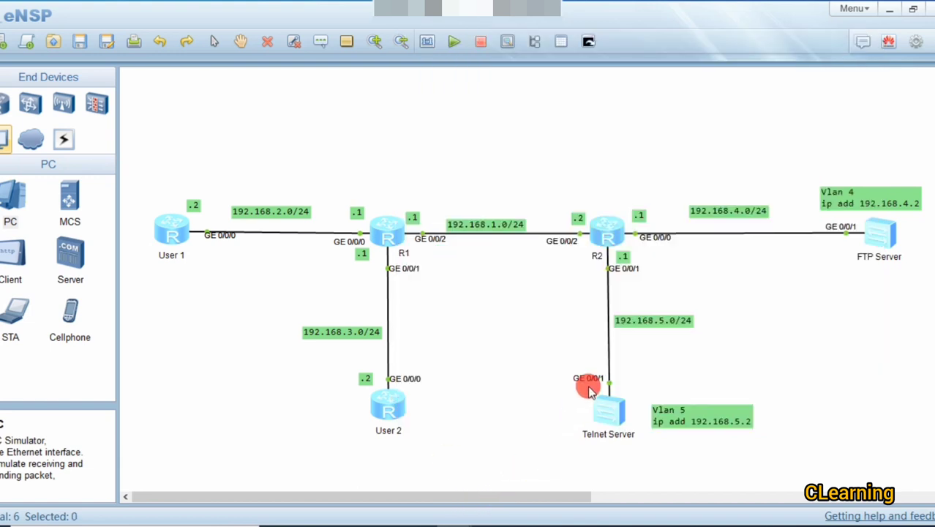
double_click(604, 233)
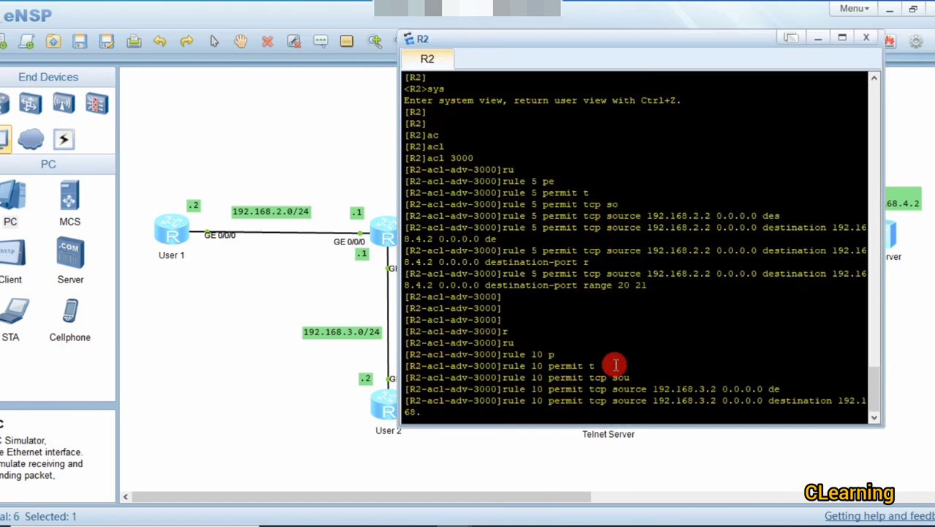
text(5.)
text(2 )
text(0)
text(.0.0.0 d)
text(e)
key(Tab)
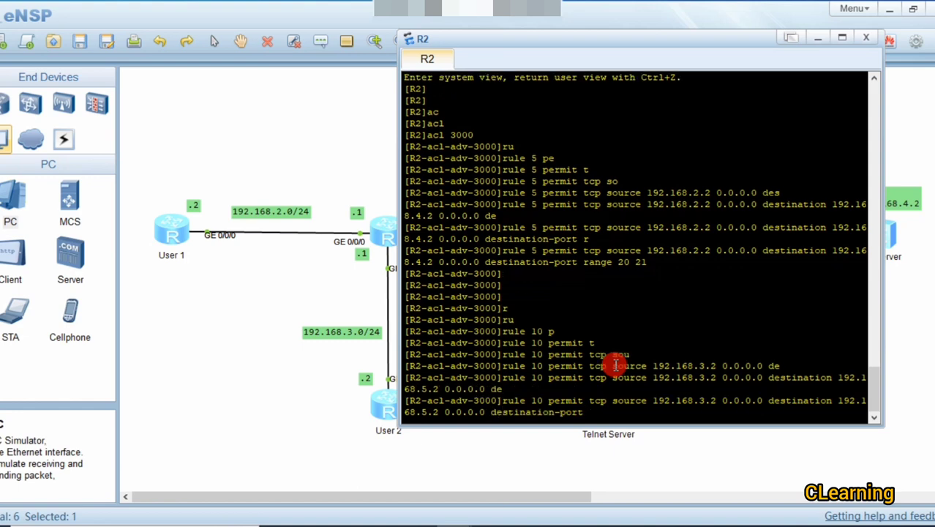
text(23)
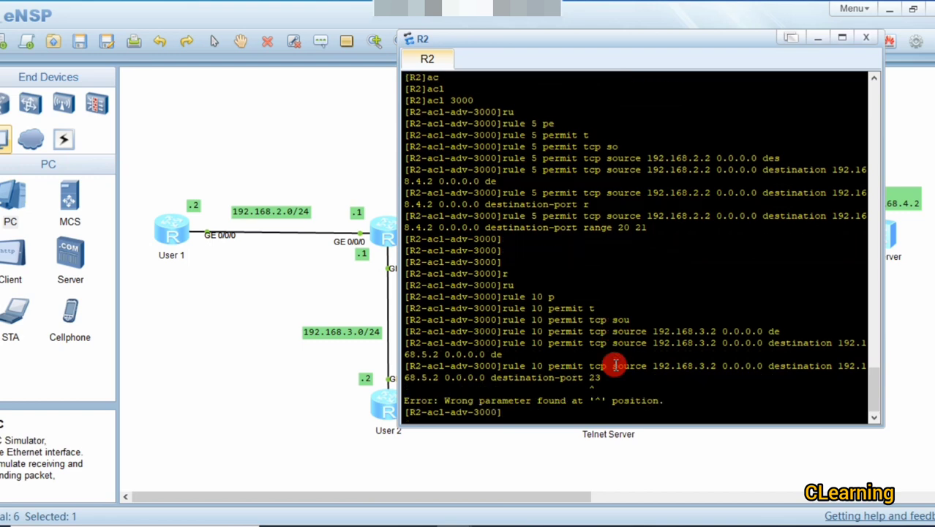
Step: Fix the rejected rule 10 to use destination-port eq 23 and apply it
key(Up)
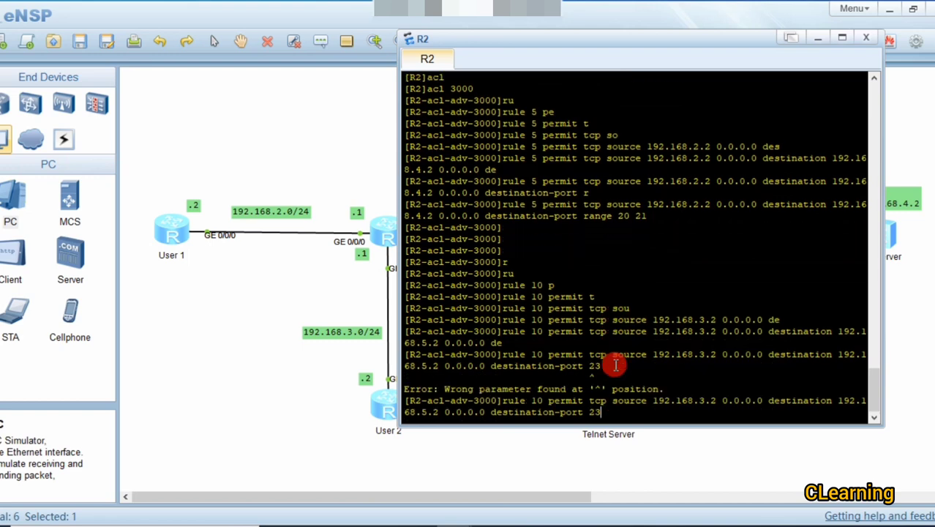
key(BackSpace)
key(BackSpace)
text(e)
key(Tab)
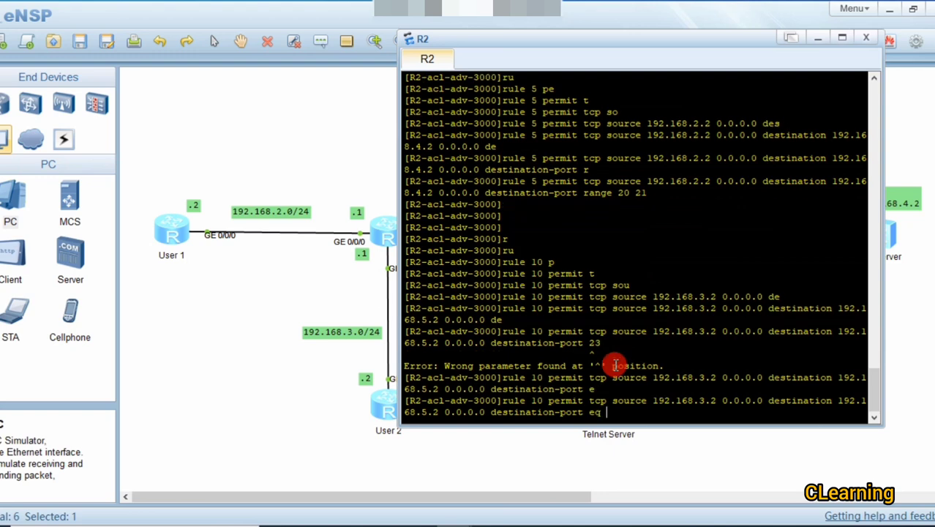
text(23)
key(Return)
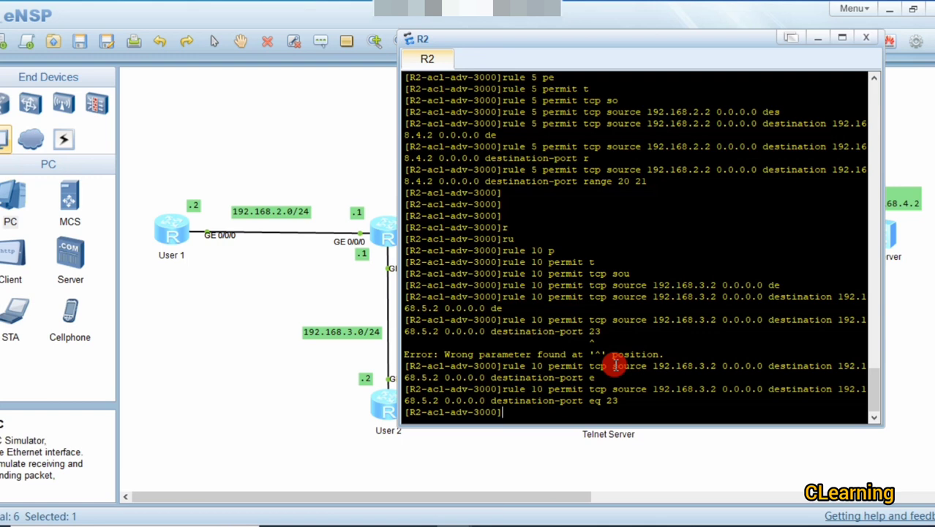
click(265, 329)
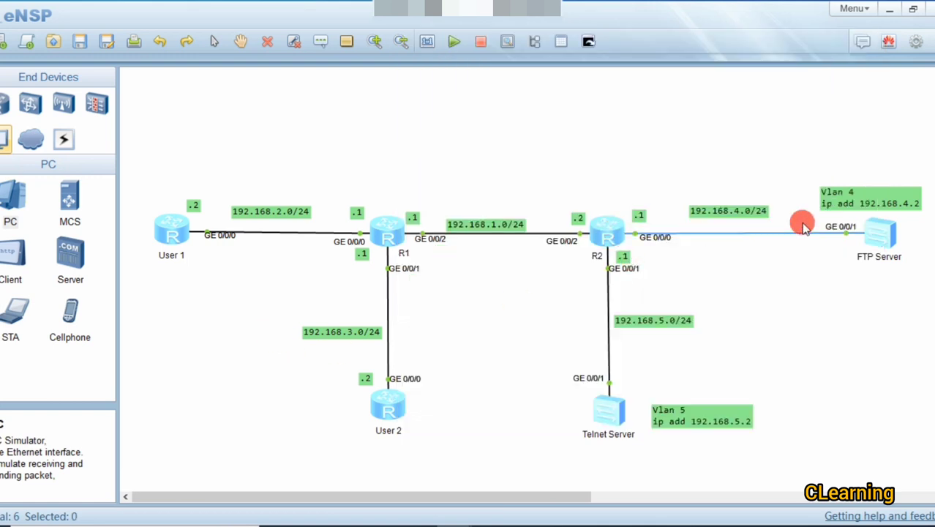
Step: Reopen R2's console and add rule 15 permit ospf to ACL 3000
double_click(610, 223)
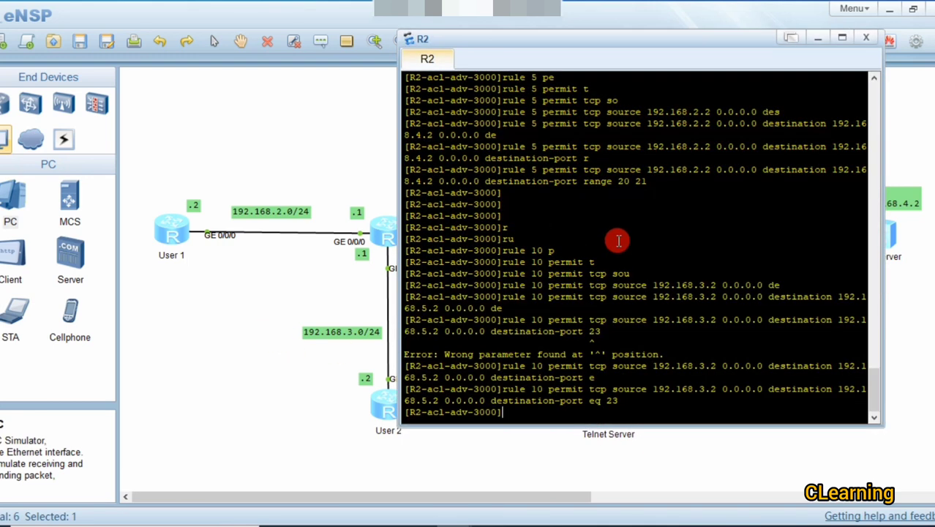
text(r)
key(Tab)
text(eset)
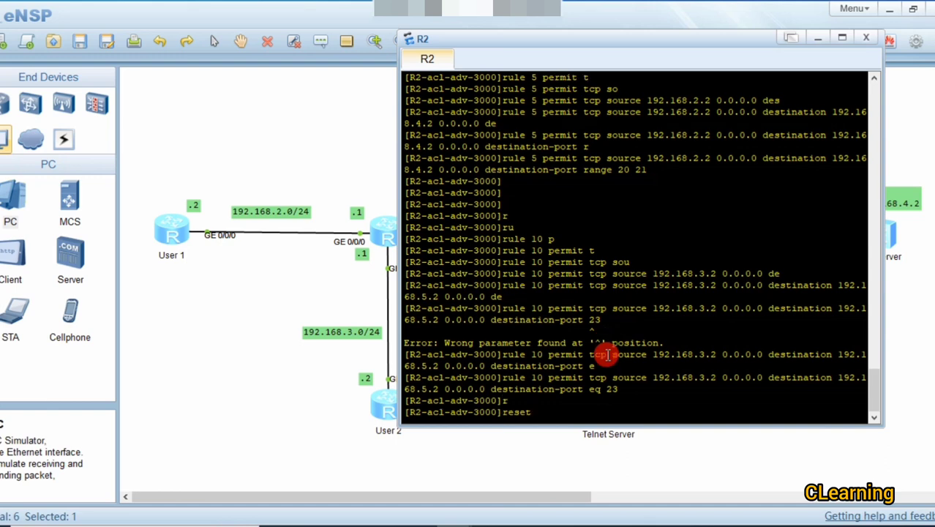
key(BackSpace)
key(BackSpace)
key(BackSpace)
key(BackSpace)
text(u)
key(Tab)
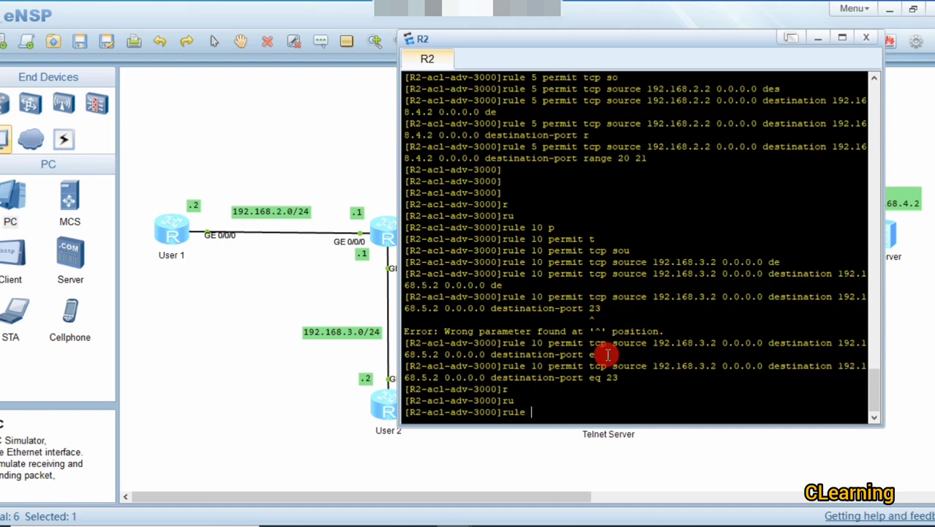
text(15 p)
key(Tab)
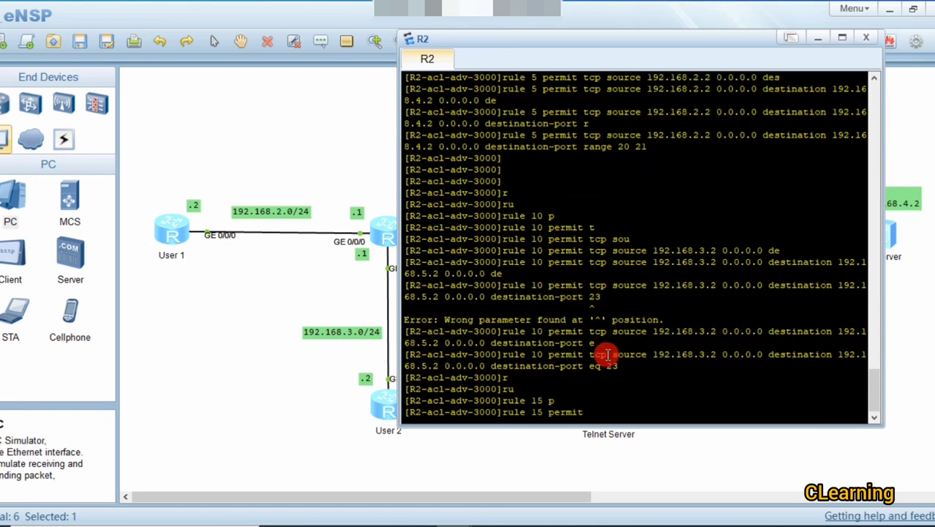
text(o)
key(Tab)
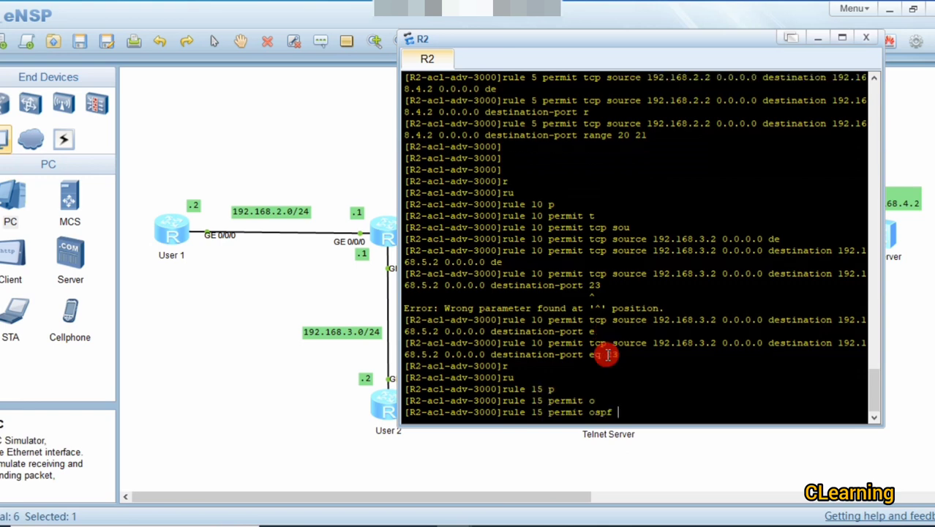
key(Return)
key(Return)
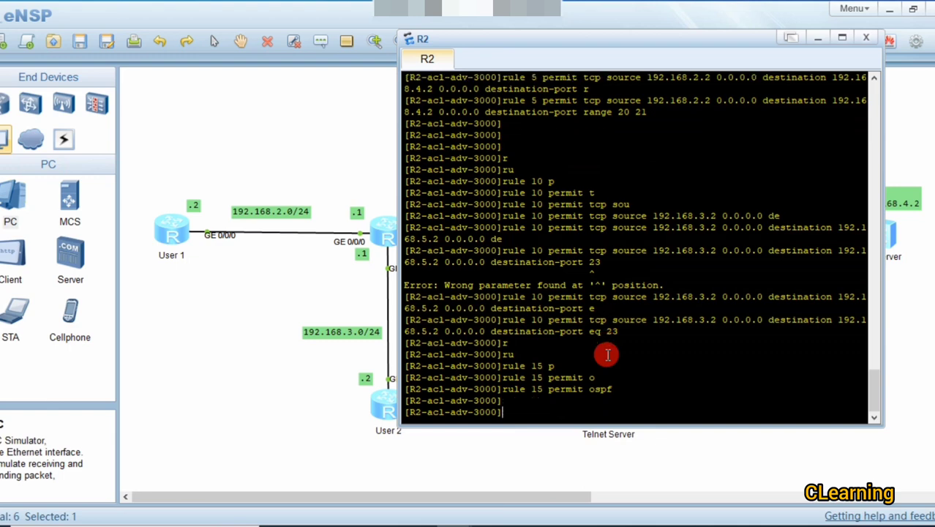
key(Return)
Step: Start typing rule 20 deny
text(ru)
key(Tab)
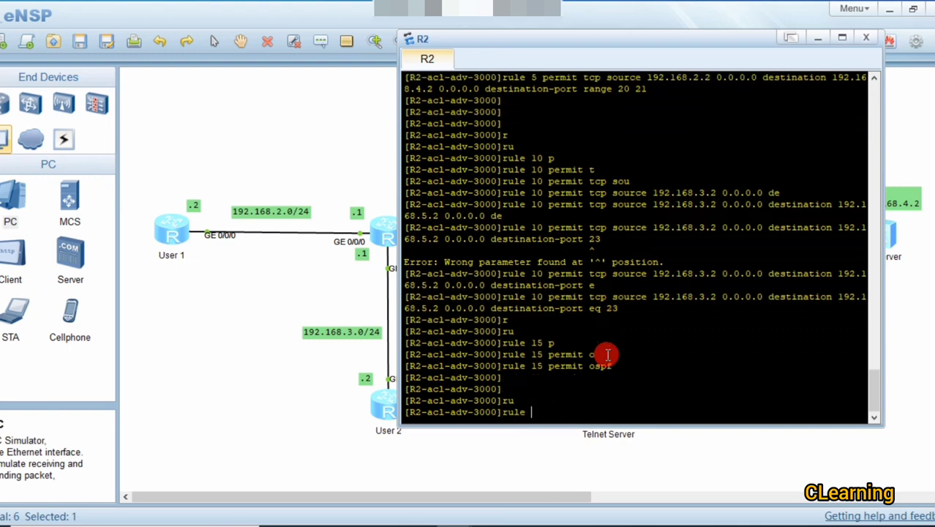
text(20 de)
Step: Complete and run rule 20 deny ip source any
key(Tab)
text(ip)
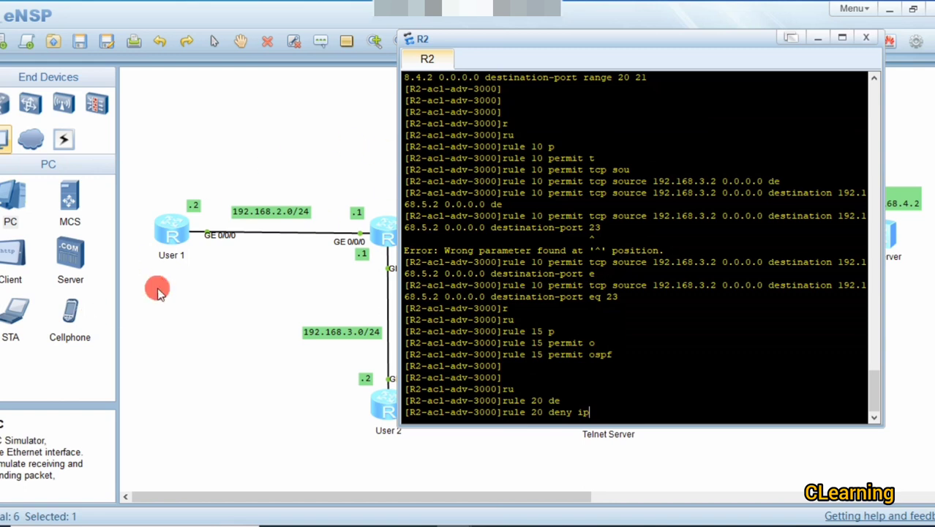
text( sou)
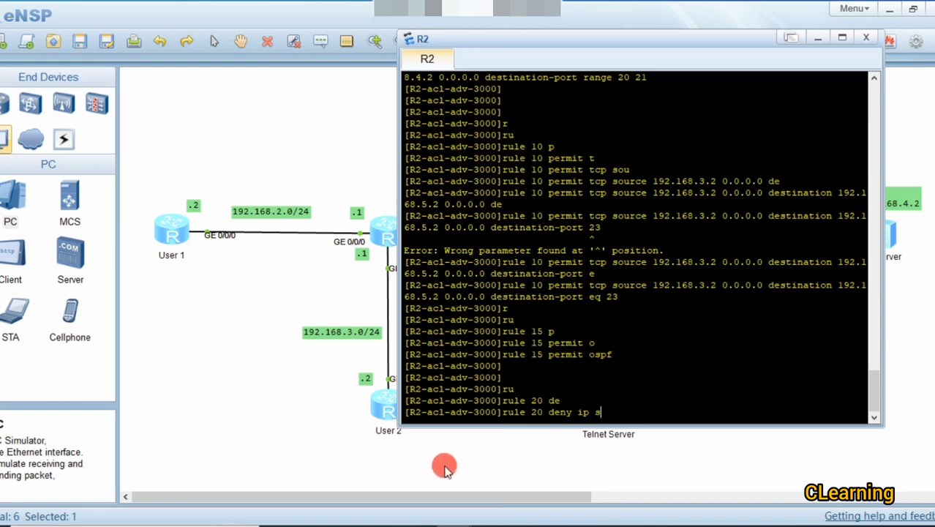
key(Tab)
text(an)
key(Tab)
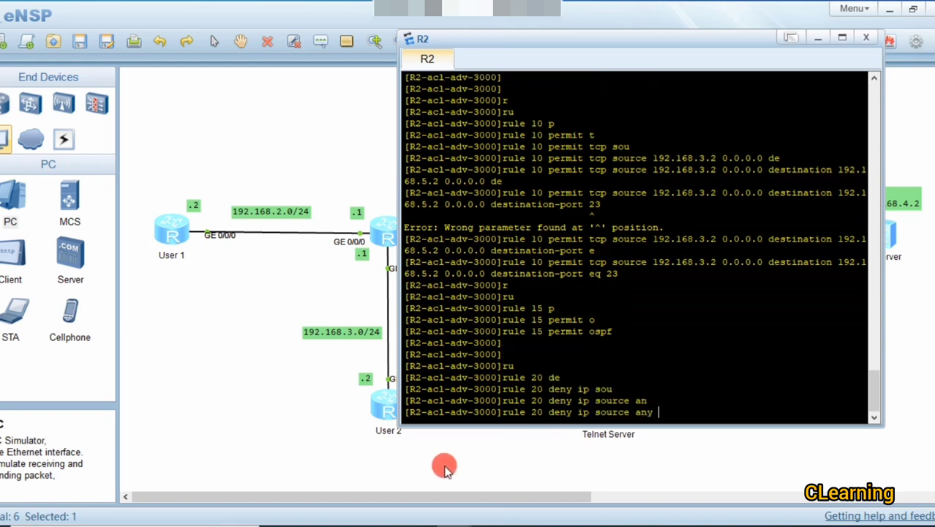
key(Return)
click(296, 370)
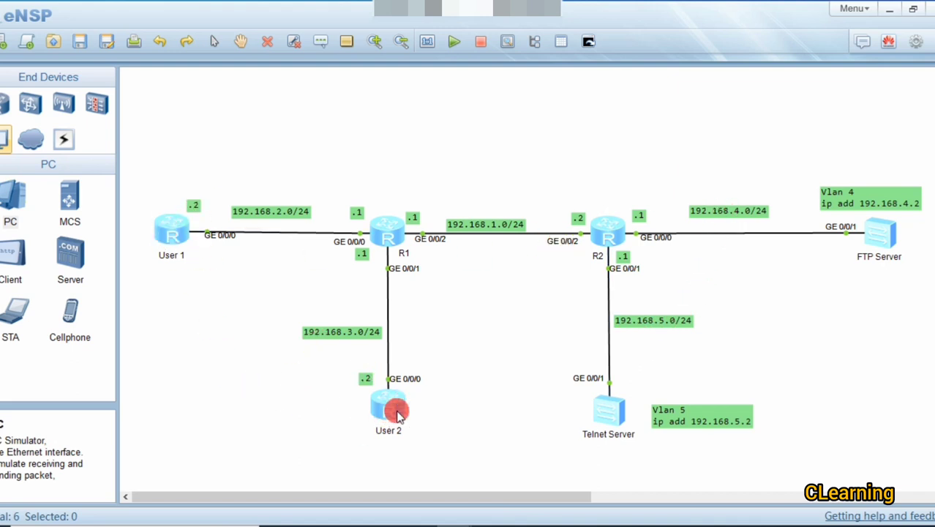
Step: Reopen R2's console, quit the ACL view back to system view, and hide the console
double_click(610, 233)
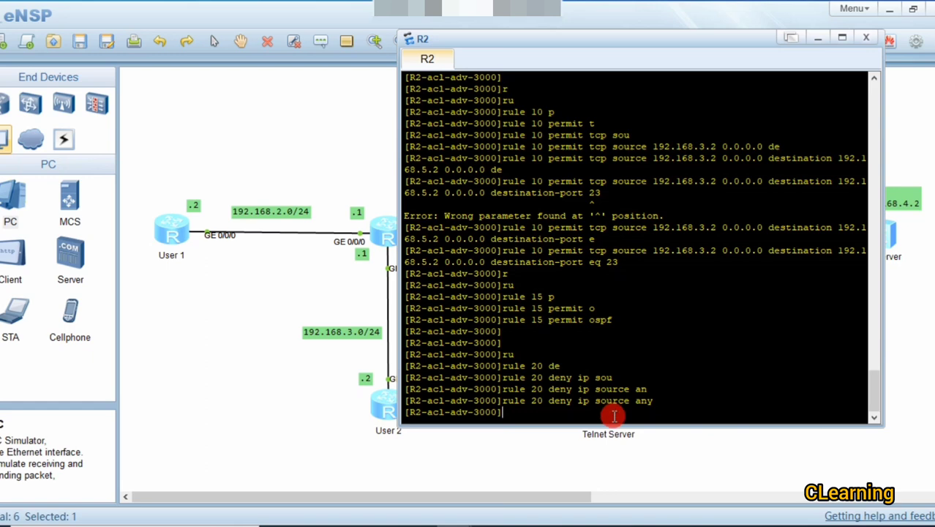
key(Return)
key(Return)
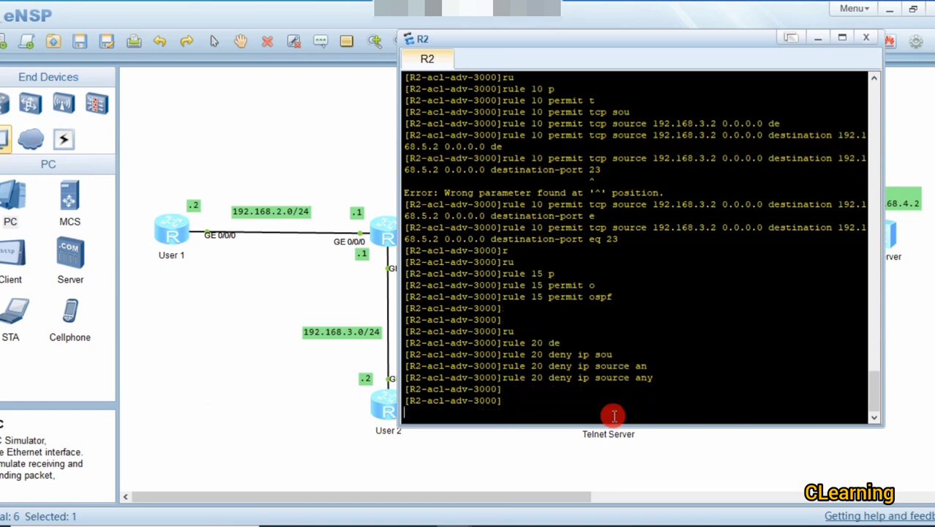
text(q)
key(Return)
key(Return)
key(Return)
key(Return)
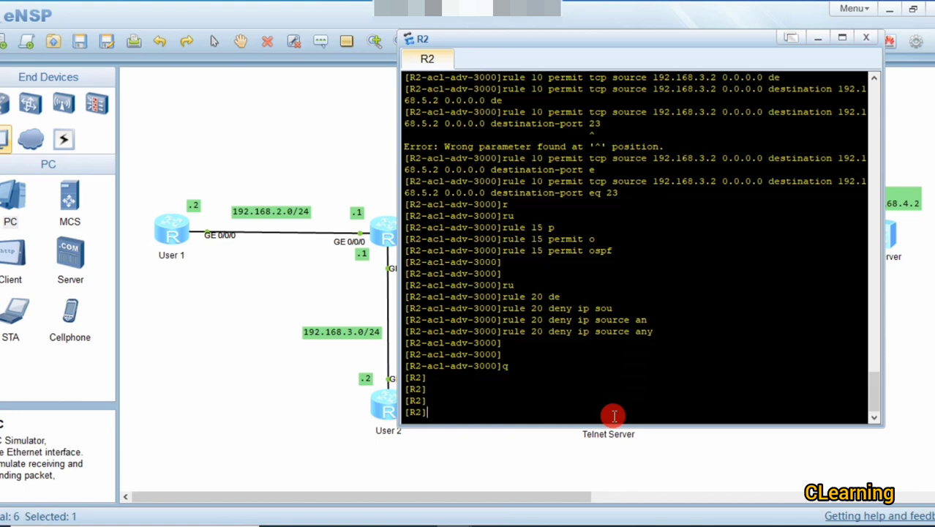
click(620, 480)
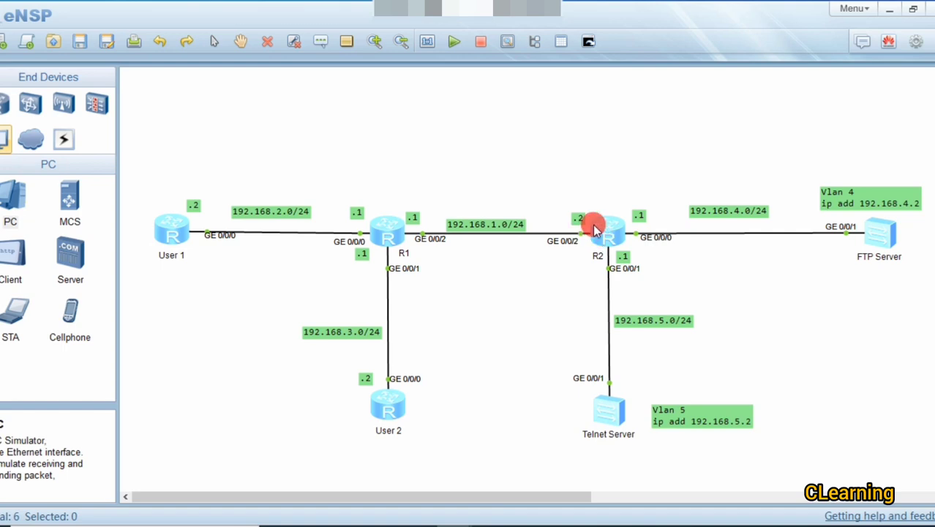
Step: Reopen R2's console and enter interface GigabitEthernet 0/0/2, correcting the port number
double_click(594, 230)
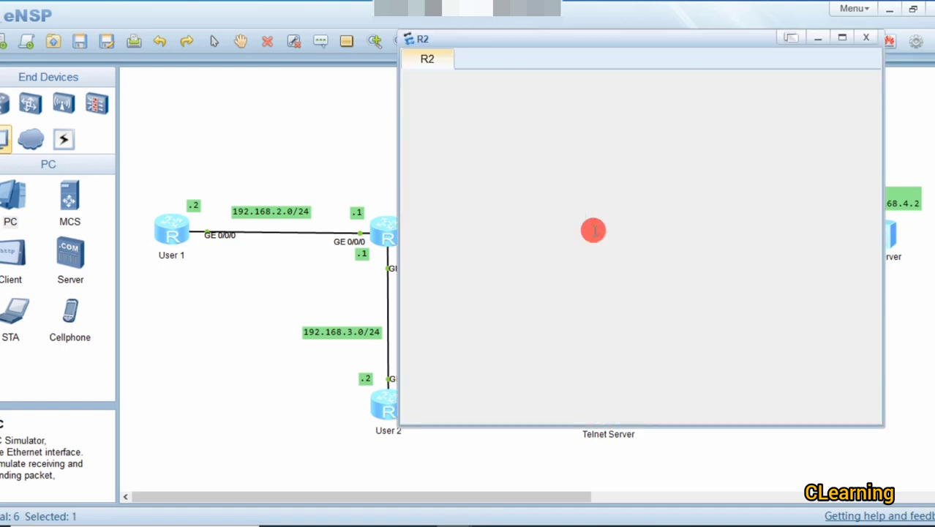
click(308, 144)
double_click(605, 223)
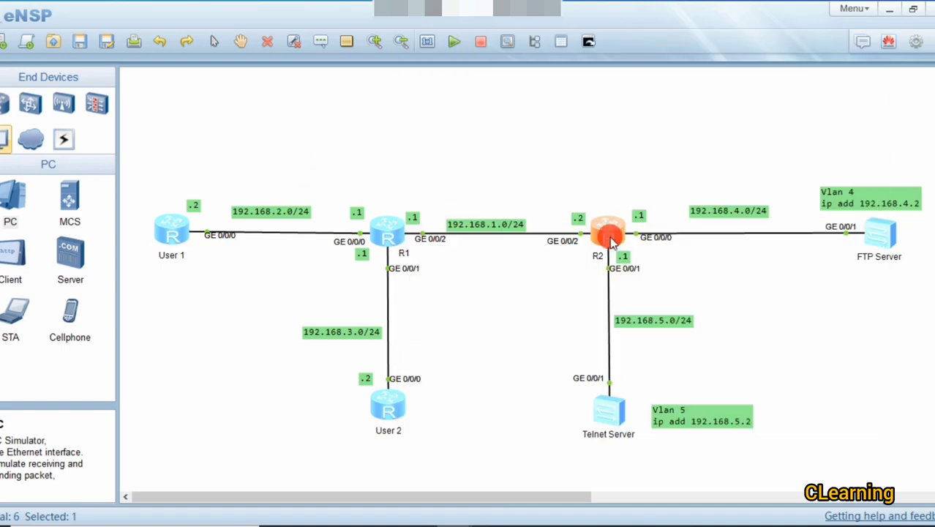
text(interface GigabitEthernet 0/0/2)
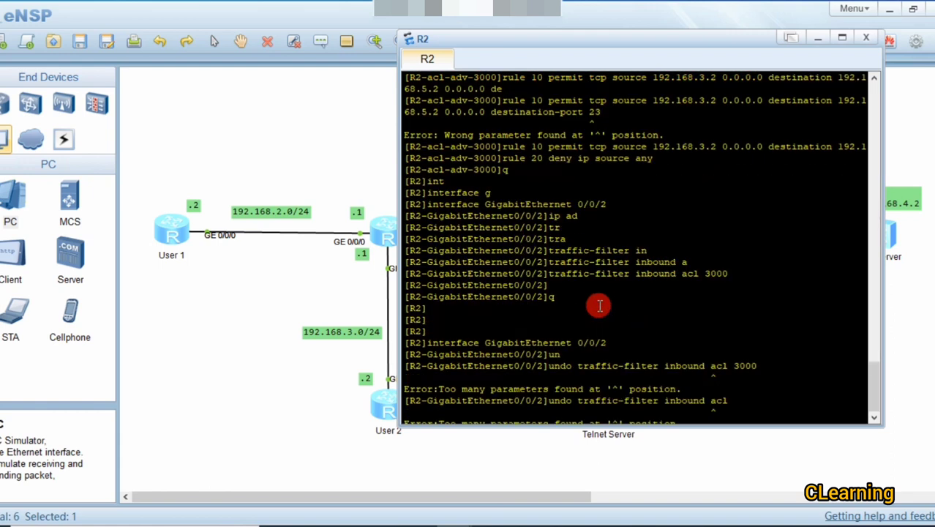
key(Tab)
text(g)
key(Tab)
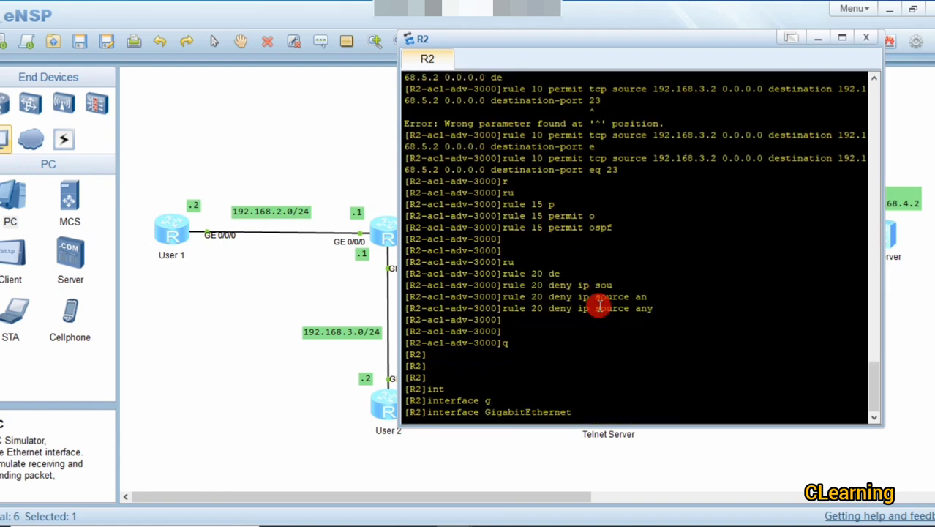
text(0/0/0)
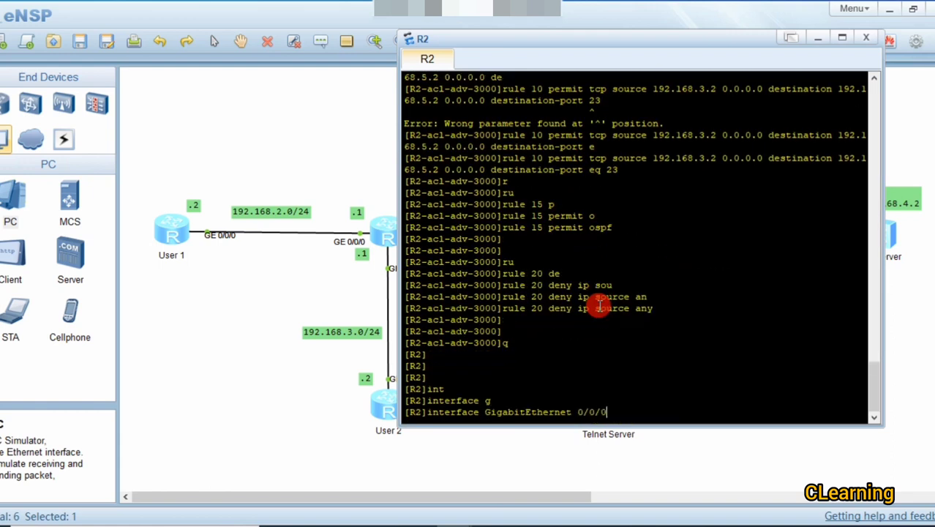
key(BackSpace)
text(2)
key(Return)
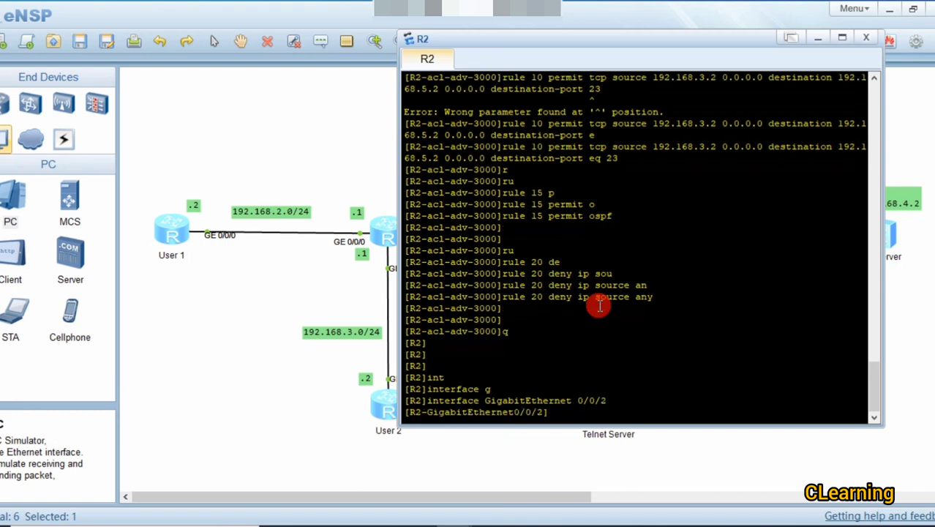
Step: Type the traffic-filter command, fixing the wrong tracert and traffic-policy completions
text(tr)
key(Tab)
key(BackSpace)
key(BackSpace)
key(BackSpace)
key(BackSpace)
key(BackSpace)
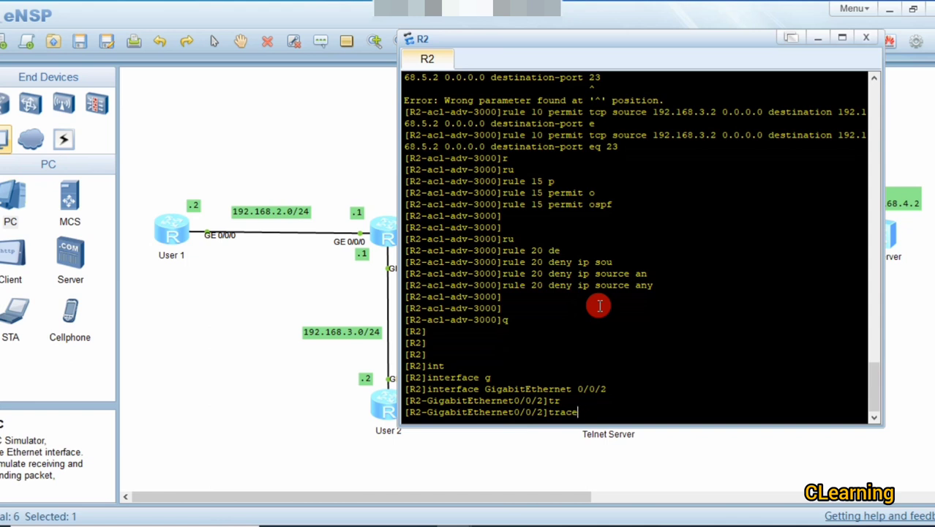
text(f)
key(Tab)
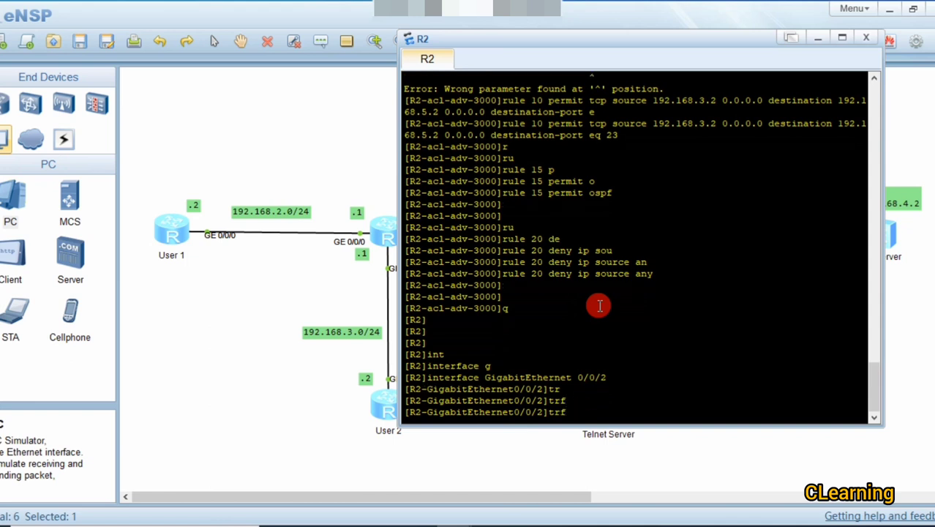
key(BackSpace)
text(af)
key(Tab)
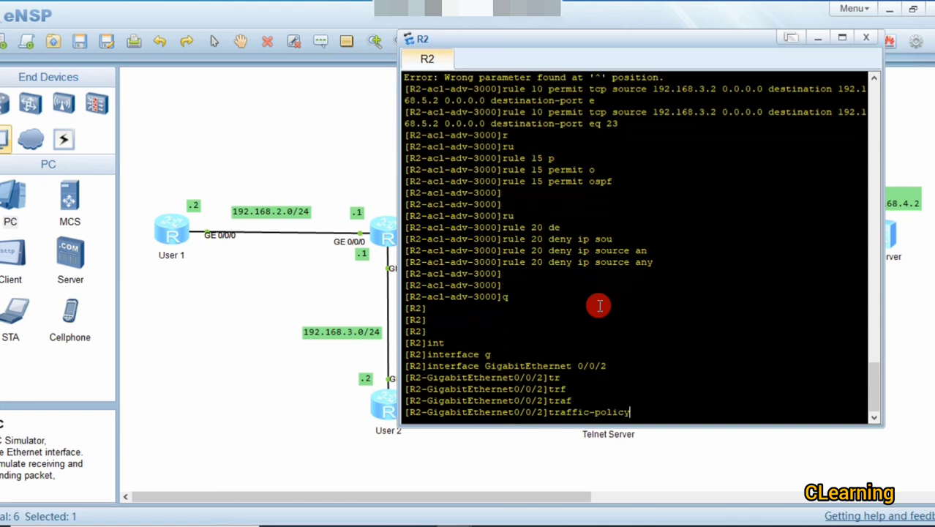
key(BackSpace)
key(BackSpace)
key(BackSpace)
key(BackSpace)
key(BackSpace)
key(BackSpace)
text(f)
key(Tab)
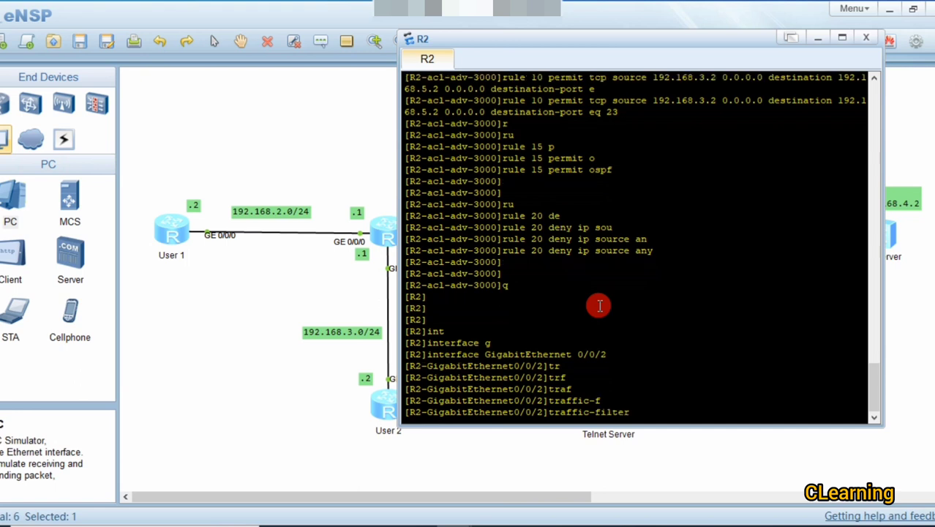
Step: Complete traffic-filter inbound acl 3000, apply it, and return to the topology
text(in)
key(Tab)
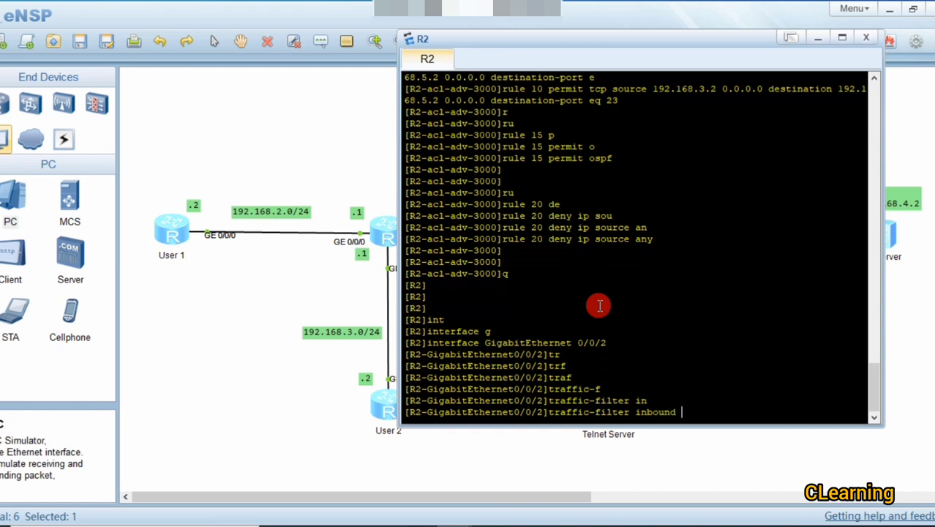
text(al)
key(Tab)
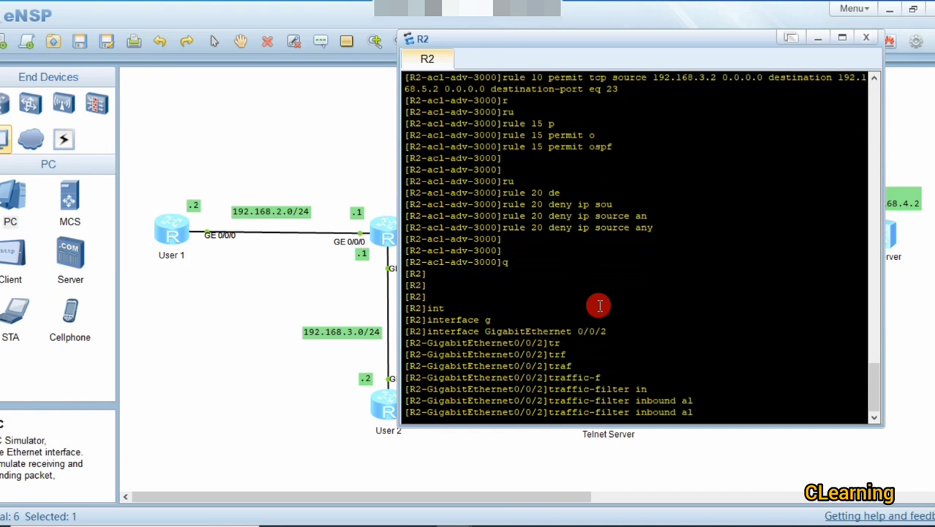
key(BackSpace)
key(BackSpace)
text(ac)
key(Tab)
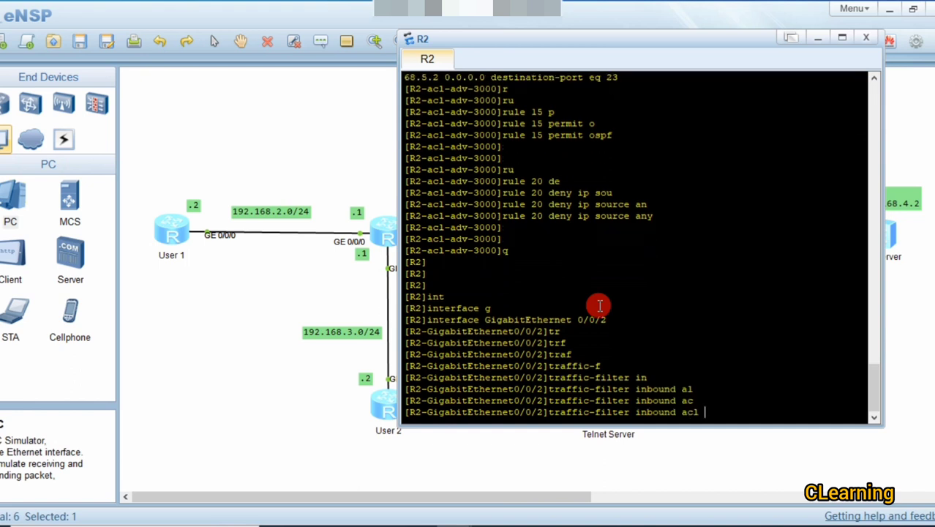
text(3000)
key(Return)
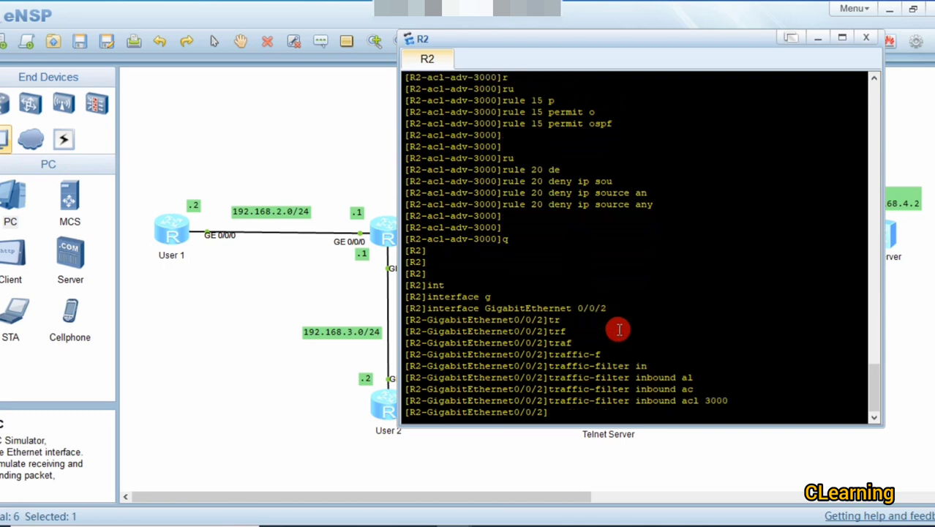
click(210, 348)
double_click(599, 230)
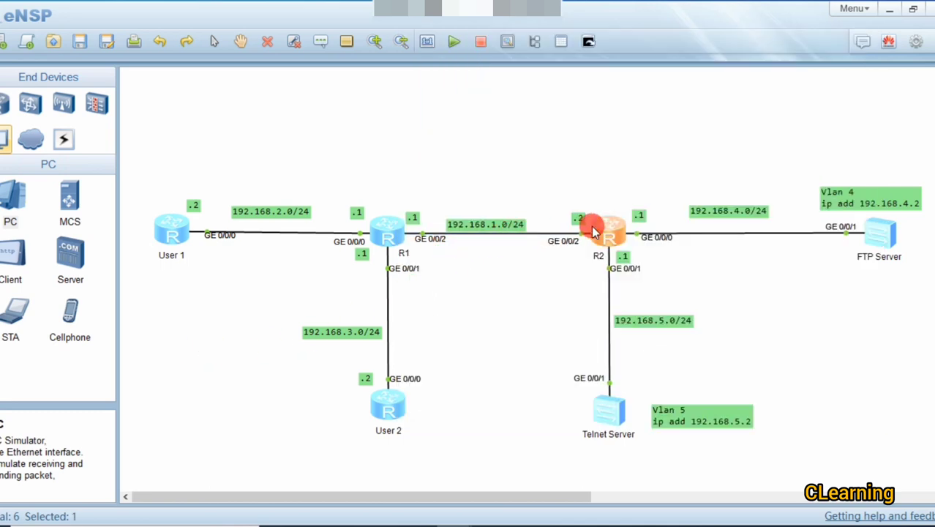
scroll(604, 245, up, 5)
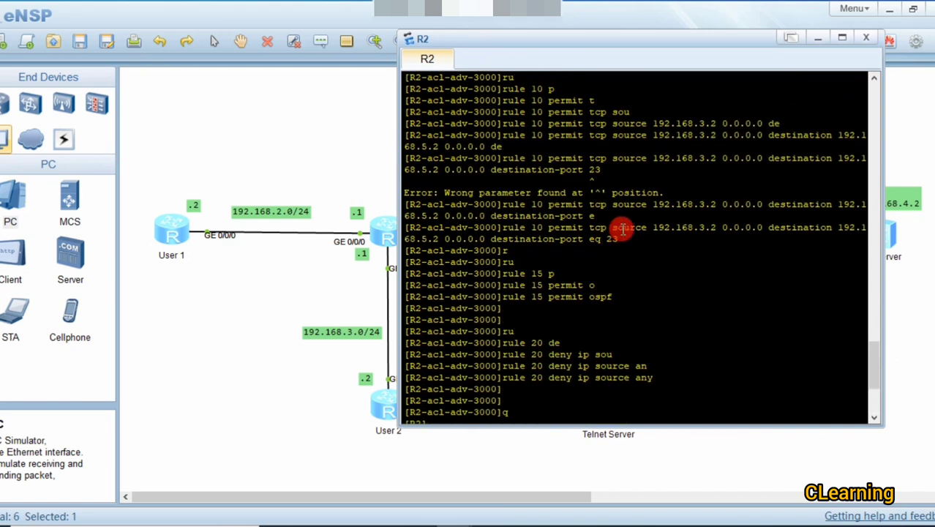
drag(526, 202, 710, 204)
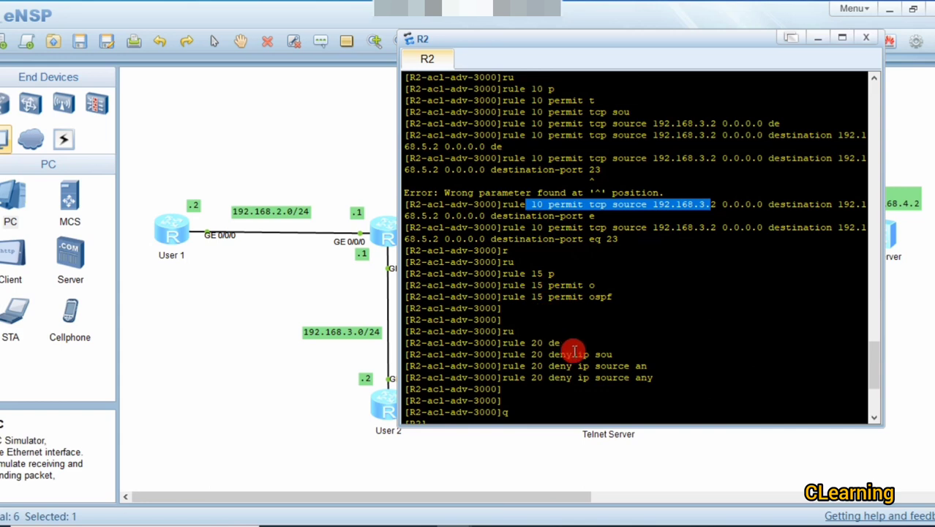
drag(636, 366, 681, 366)
click(307, 354)
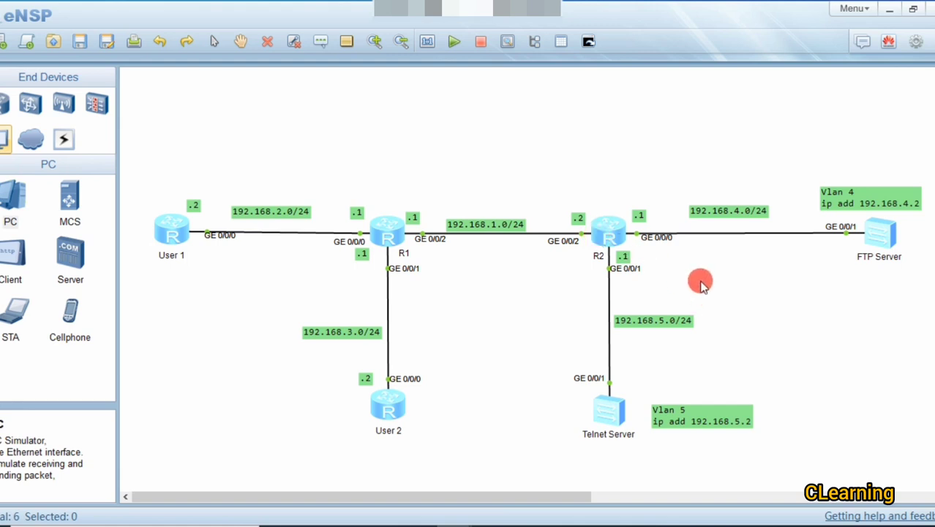
Step: Open User 1's console and run ftp 192.168.4.2
double_click(168, 231)
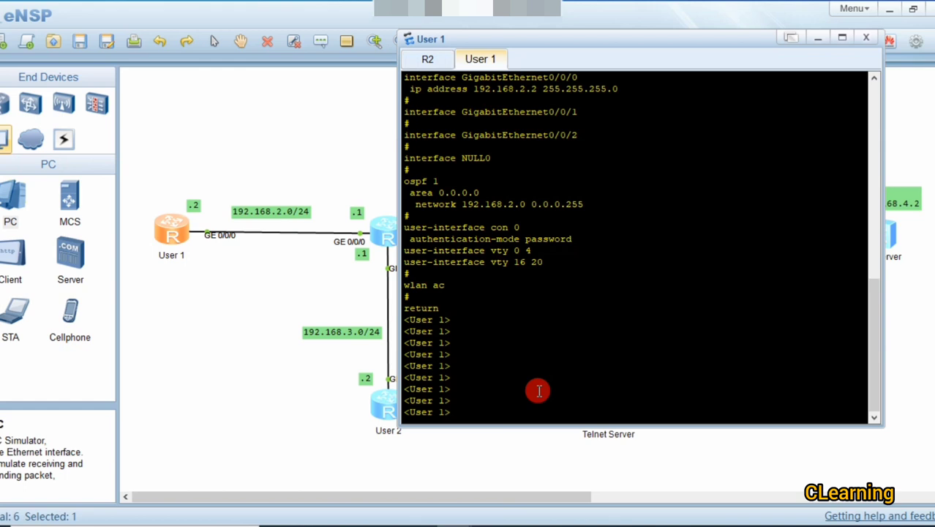
click(270, 354)
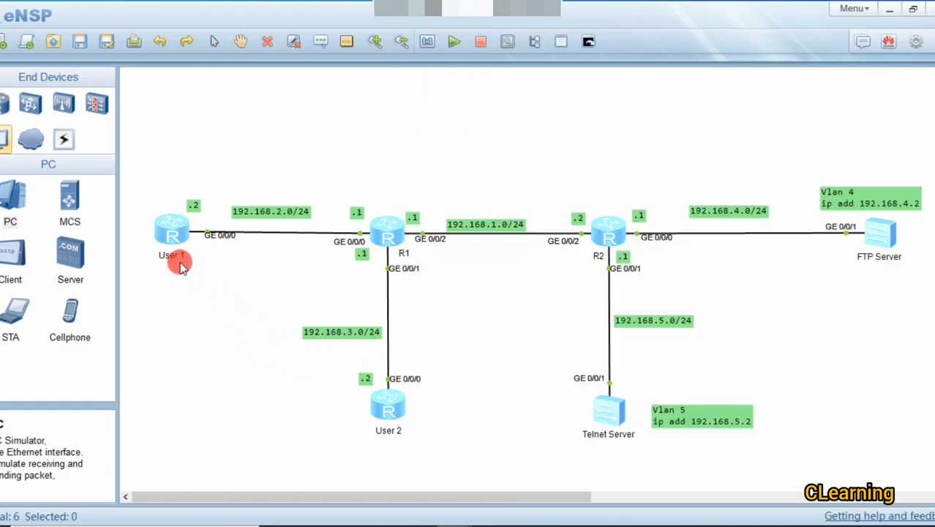
double_click(173, 242)
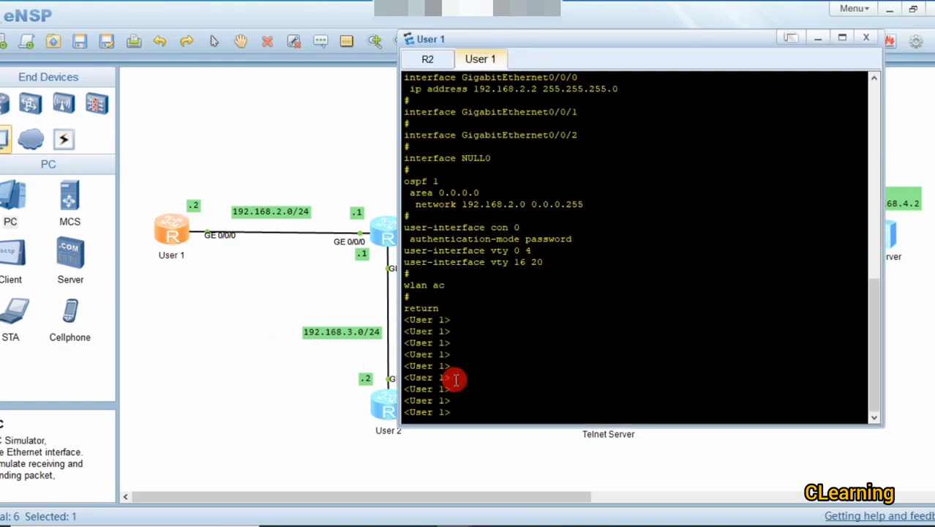
text(ft)
key(Tab)
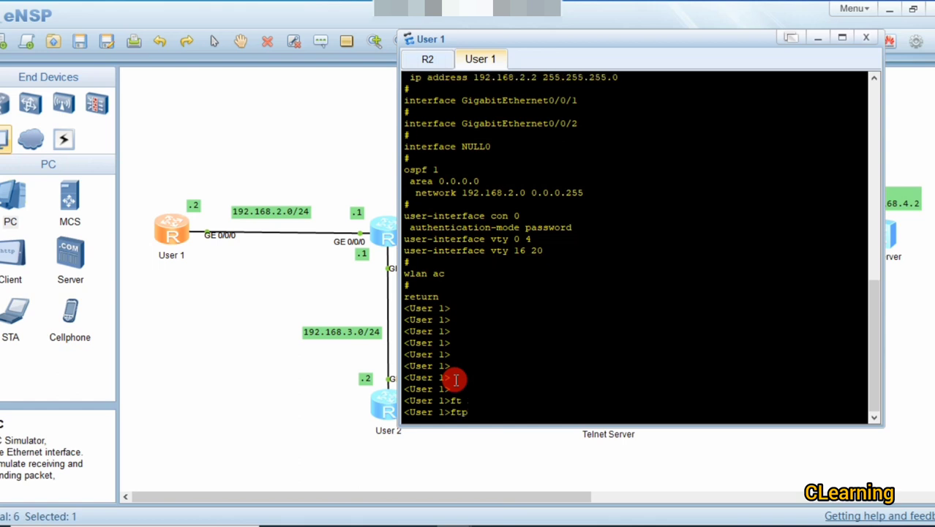
text(192.168.4.2)
key(Return)
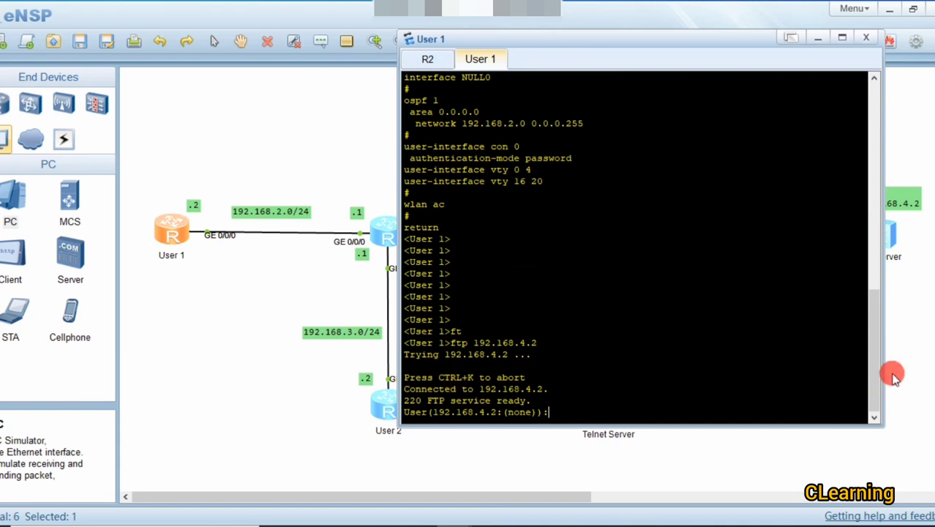
Step: Log in with the FTP username and password, then quit the session with q
click(895, 370)
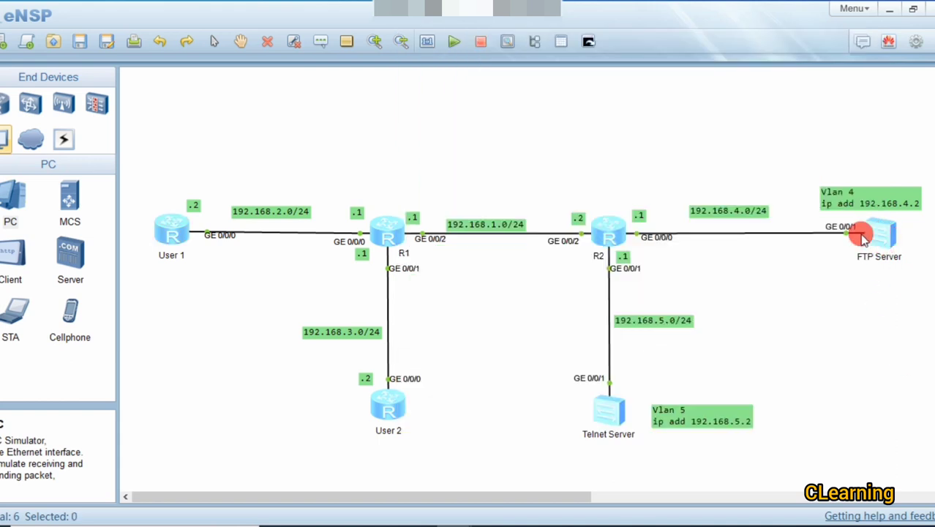
click(176, 232)
double_click(176, 232)
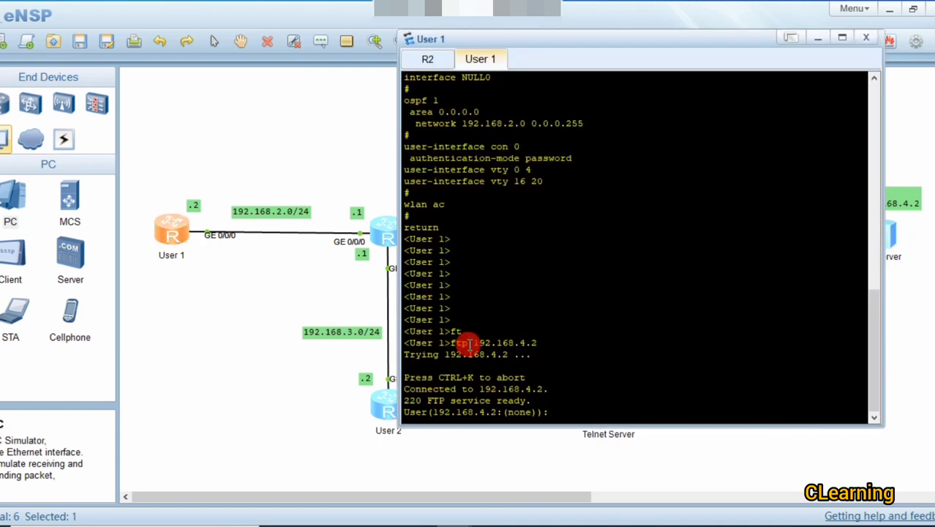
text(huawei)
key(Return)
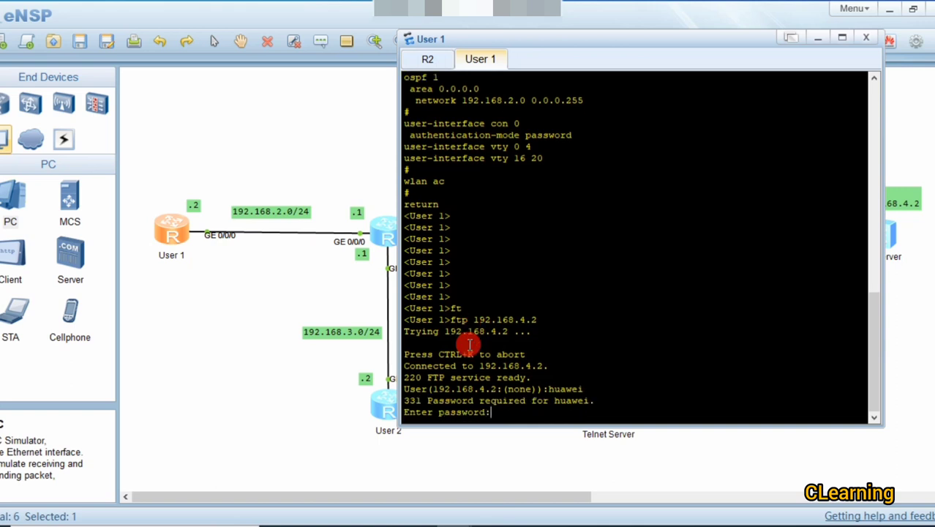
key(Return)
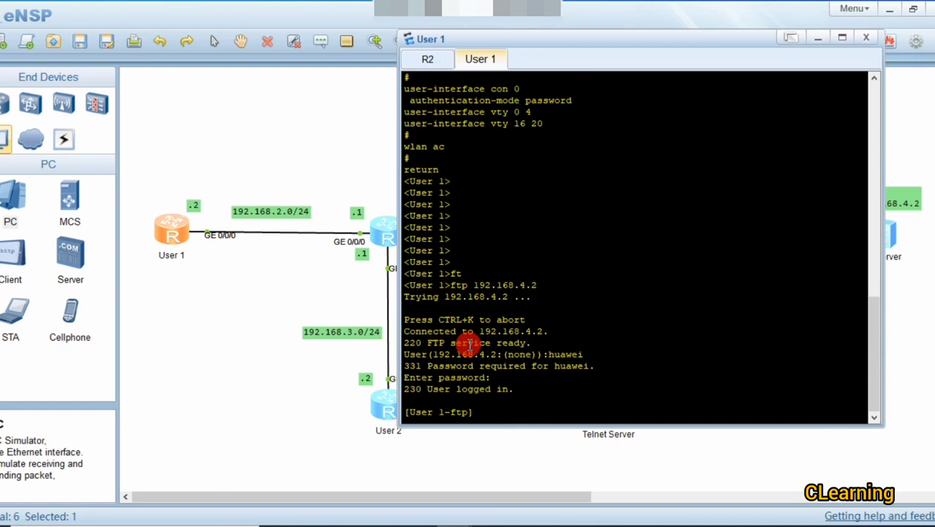
key(Return)
key(Return)
key(Return)
key(Return)
key(Return)
key(Return)
key(Return)
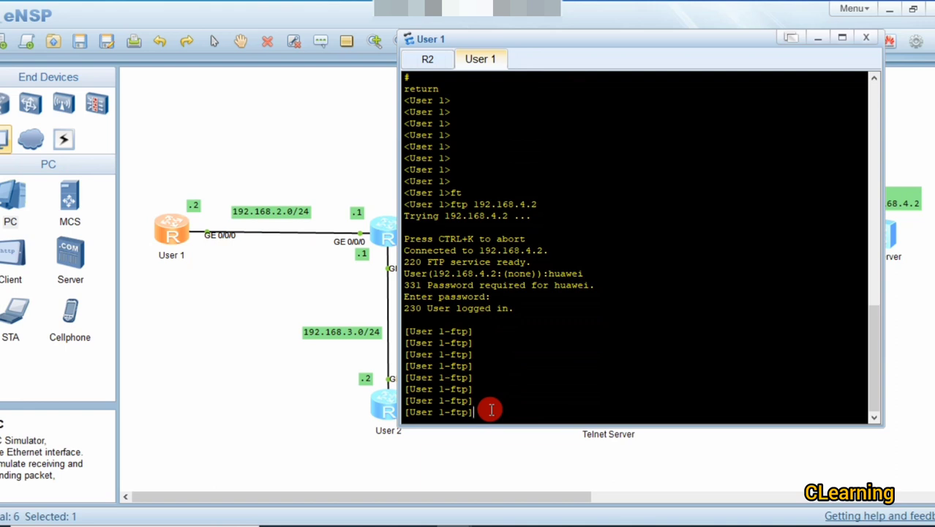
key(Return)
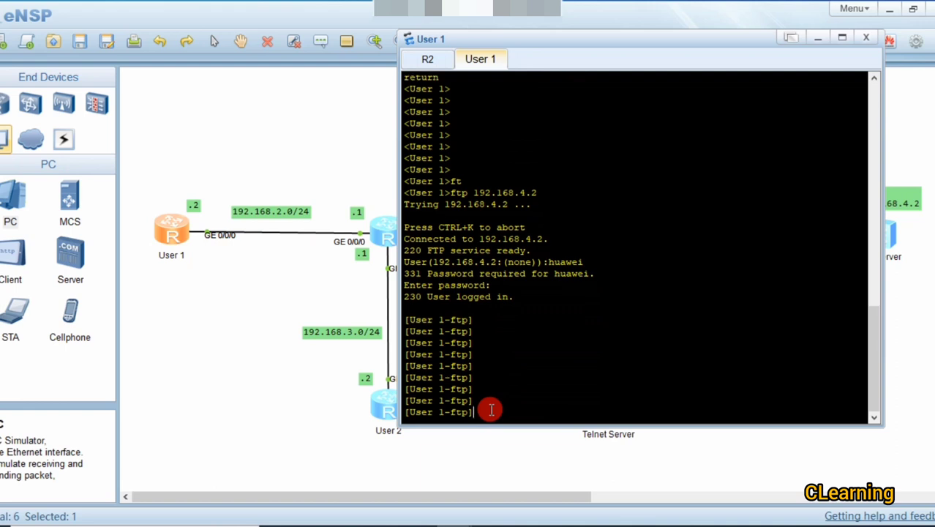
key(Return)
key(Return)
key(Return)
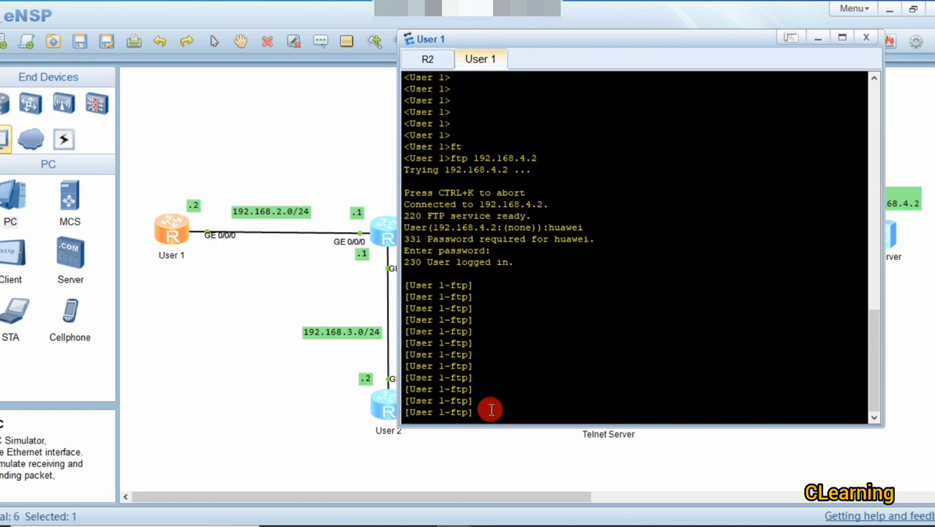
text(q)
key(Return)
key(Return)
key(Return)
key(Return)
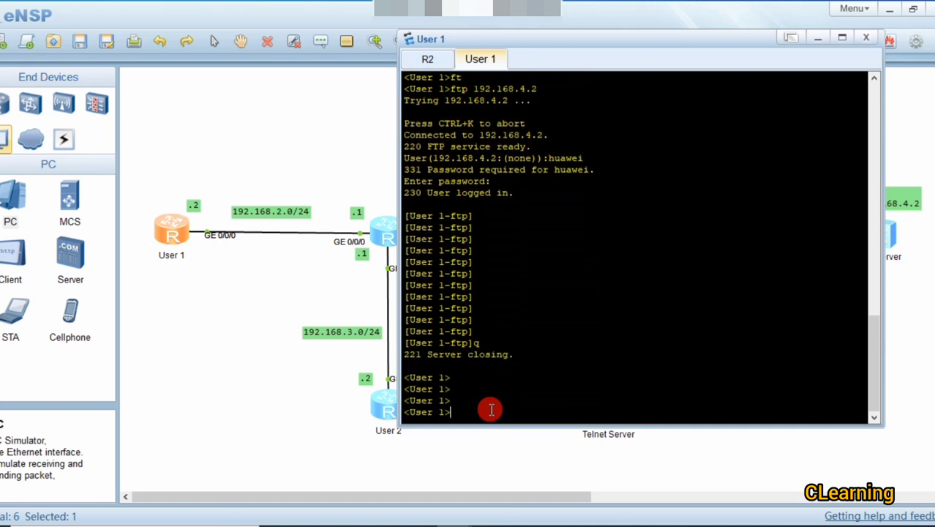
click(176, 404)
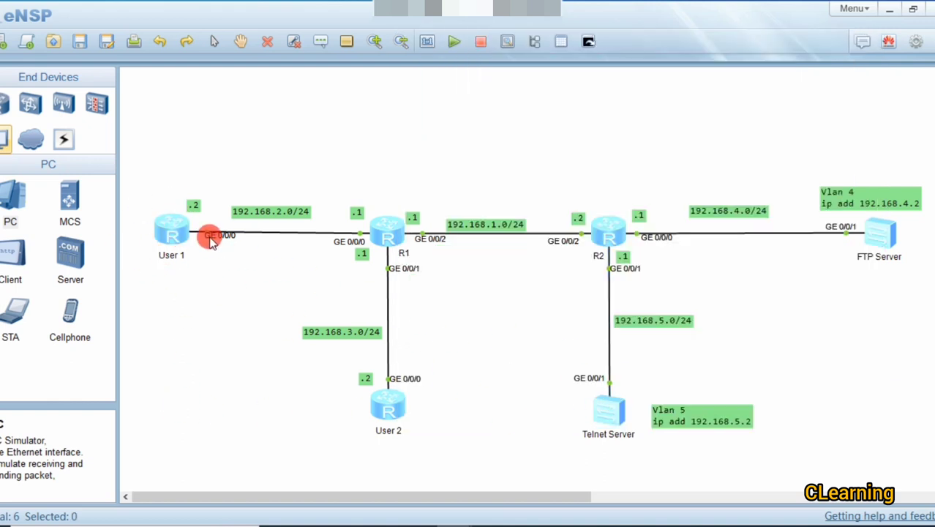
Step: From User 1's console, launch telnet to the Telnet Server at 192.168.5.2
double_click(170, 228)
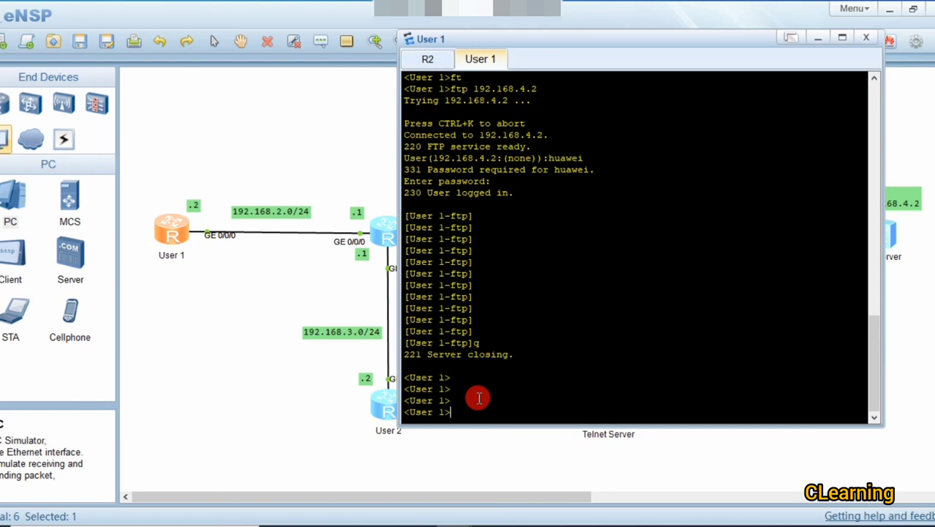
text(te)
key(Tab)
text(1)
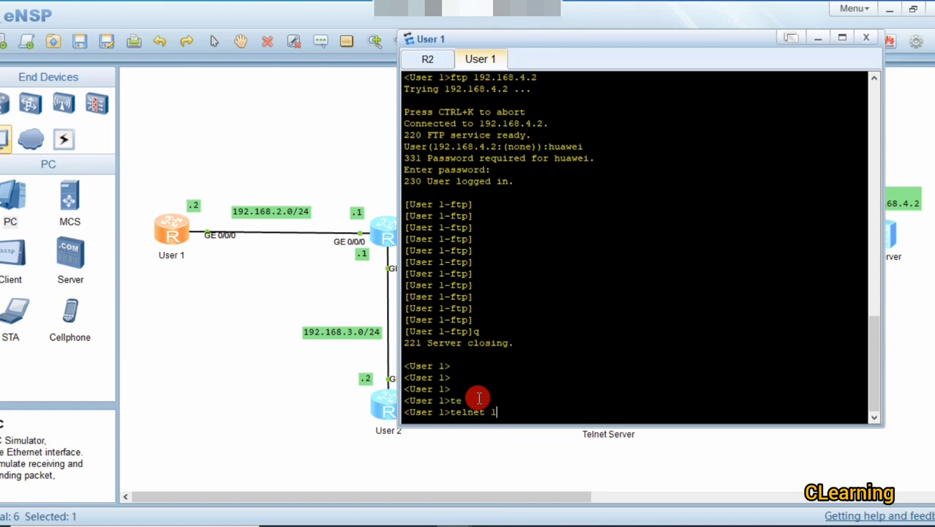
text(92.168.5.2)
key(Return)
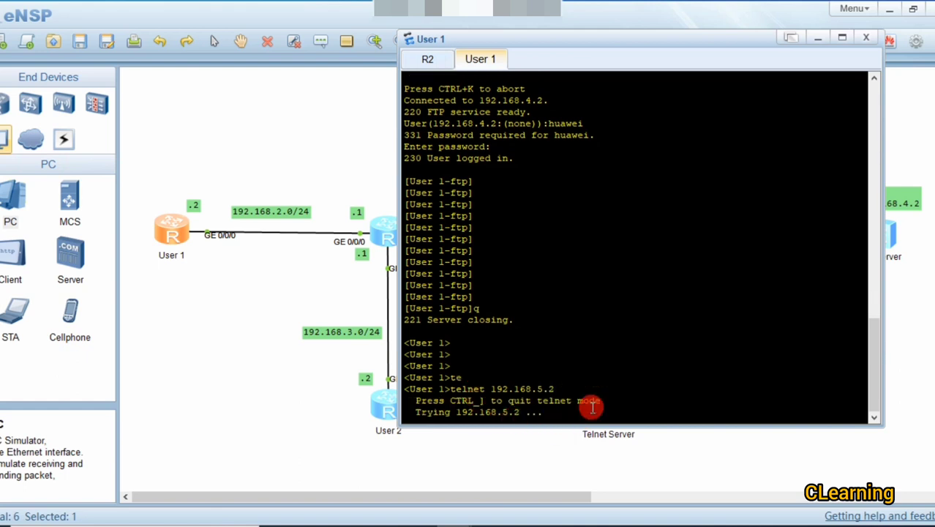
Step: Bring User 1's console back to check the telnet attempt, still trying to connect
click(192, 330)
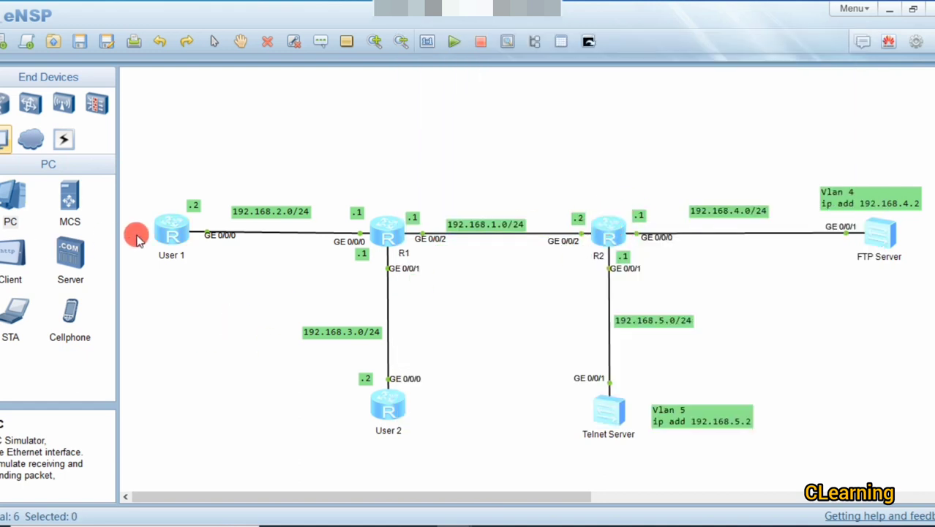
double_click(171, 233)
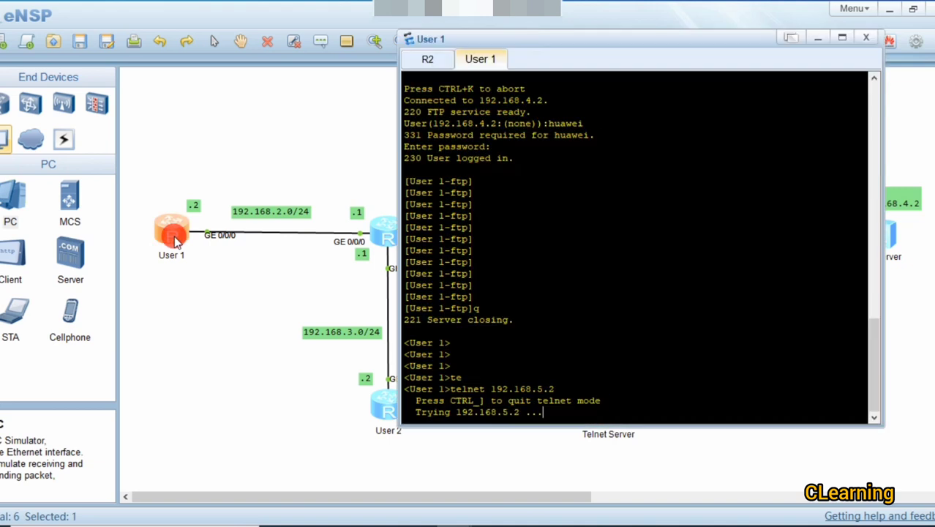
click(203, 374)
Step: From User 2's console, telnet to 192.168.5.2
double_click(383, 401)
click(504, 389)
key(Return)
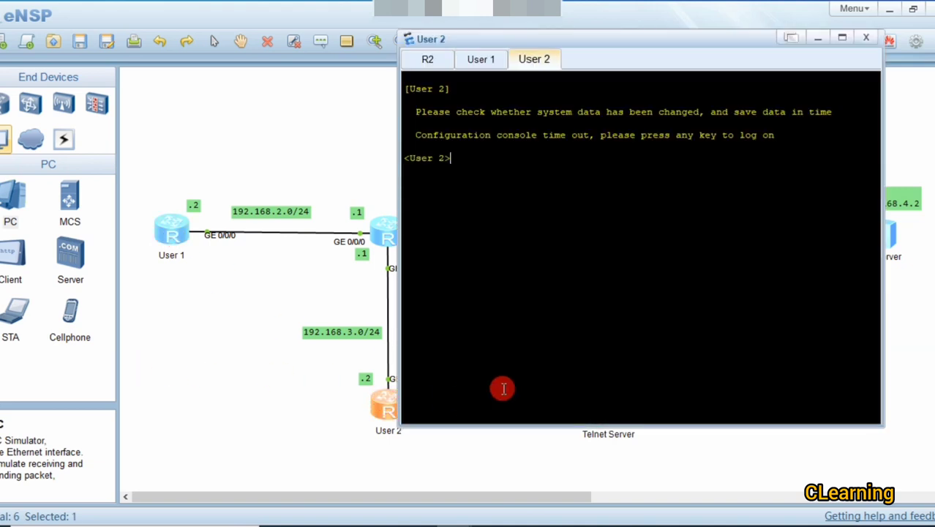
text(te)
key(Tab)
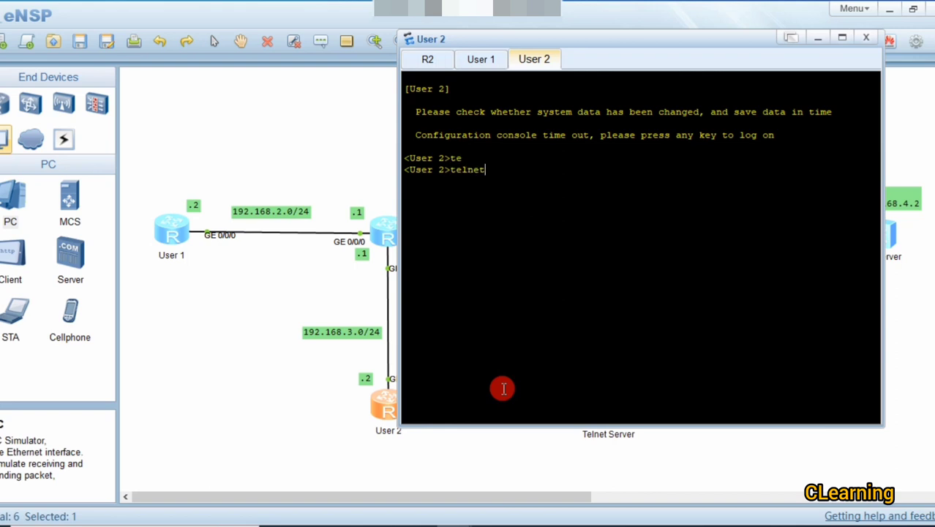
text(192.168.5.2)
key(Return)
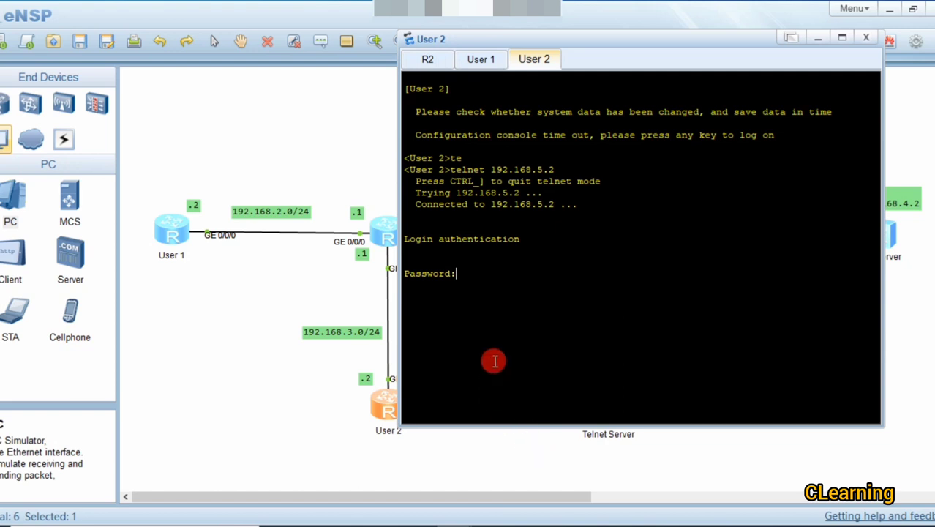
Step: Enter the telnet login password, retrying after two rejections until the server prompt appears
key(Return)
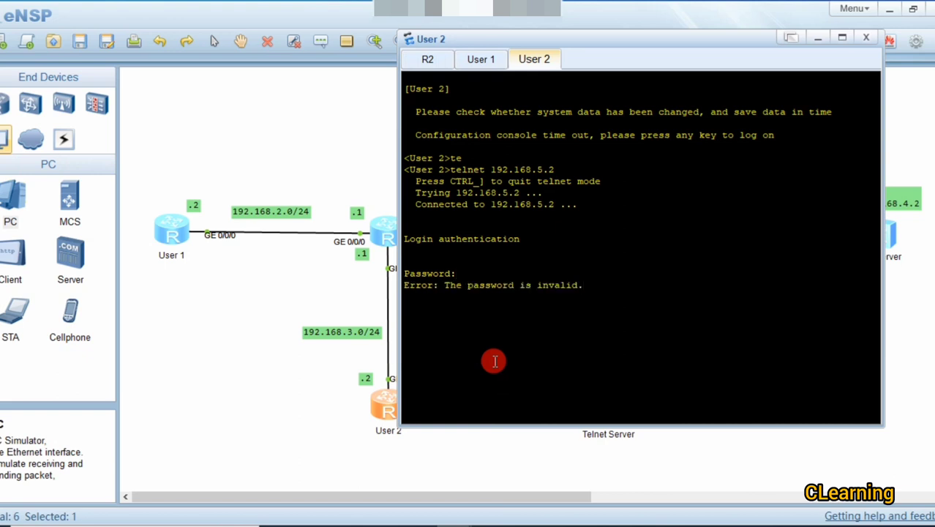
key(Return)
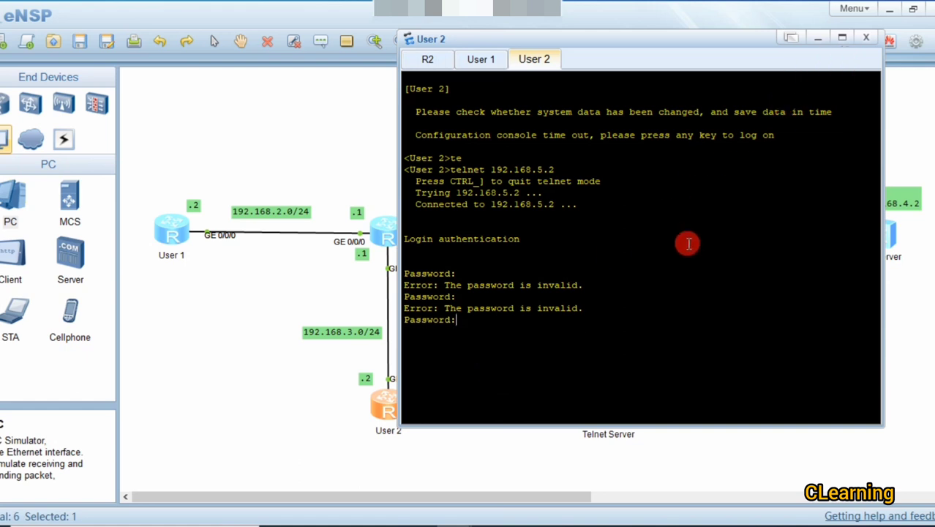
key(Return)
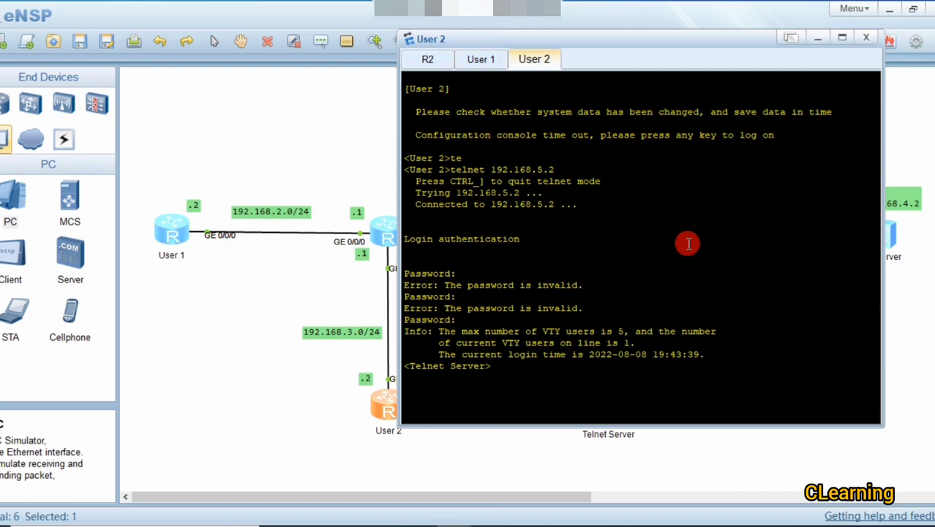
key(Return)
key(Return)
key(Return)
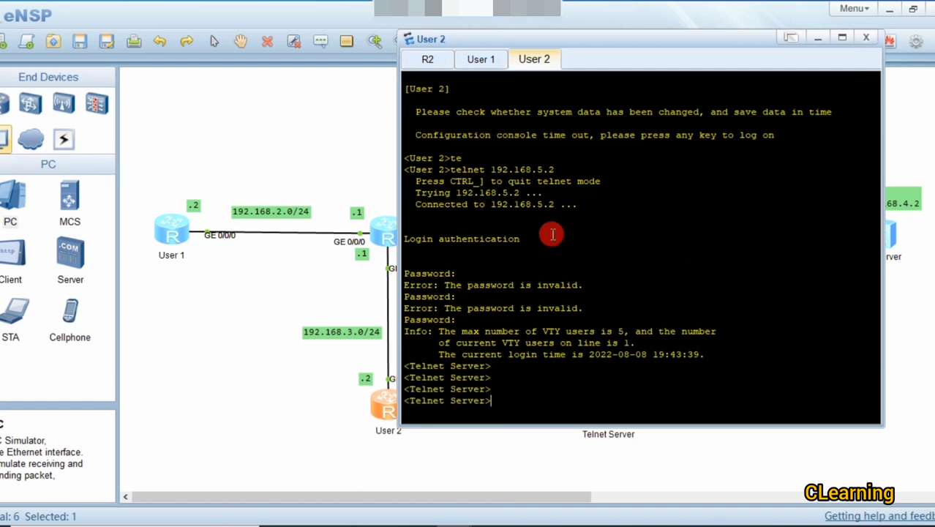
Step: Return the Telnet Server's console to user view with two q commands
click(231, 327)
double_click(612, 417)
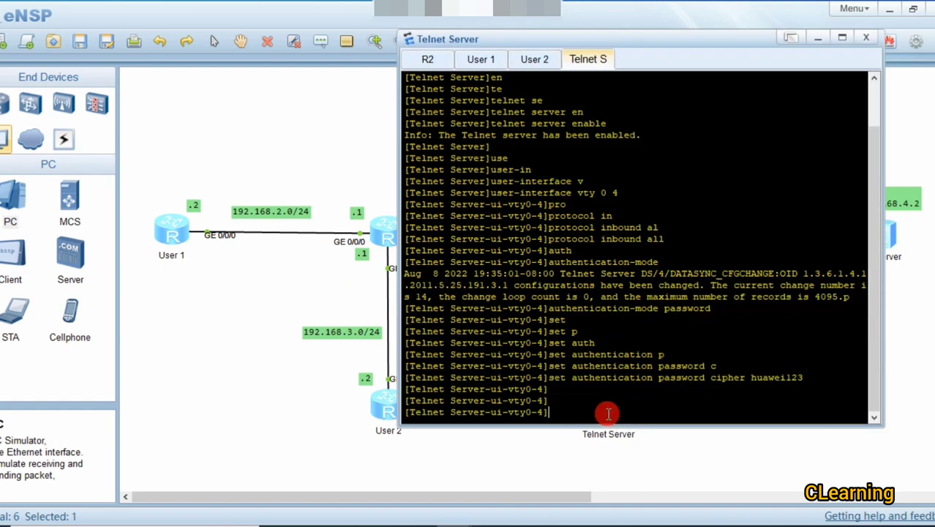
text(q)
key(Return)
text(q)
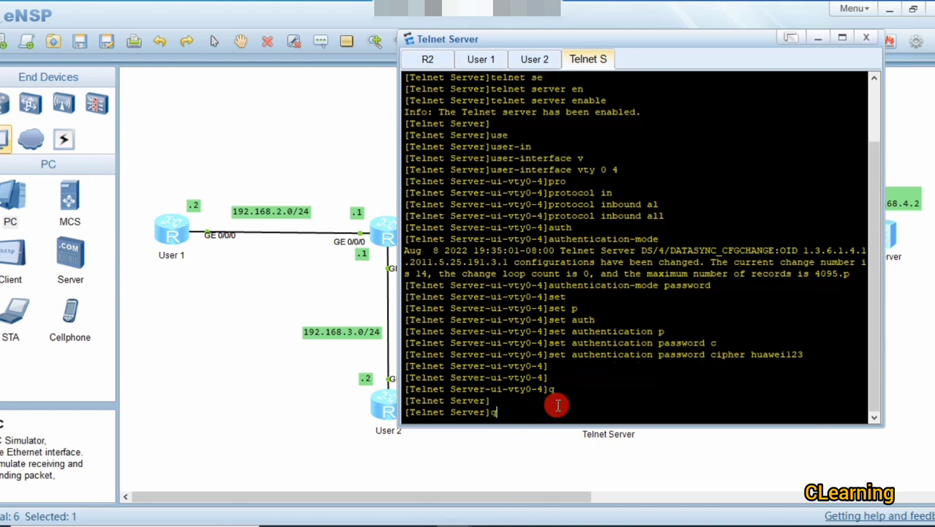
key(Return)
key(Return)
key(Return)
key(Return)
key(Return)
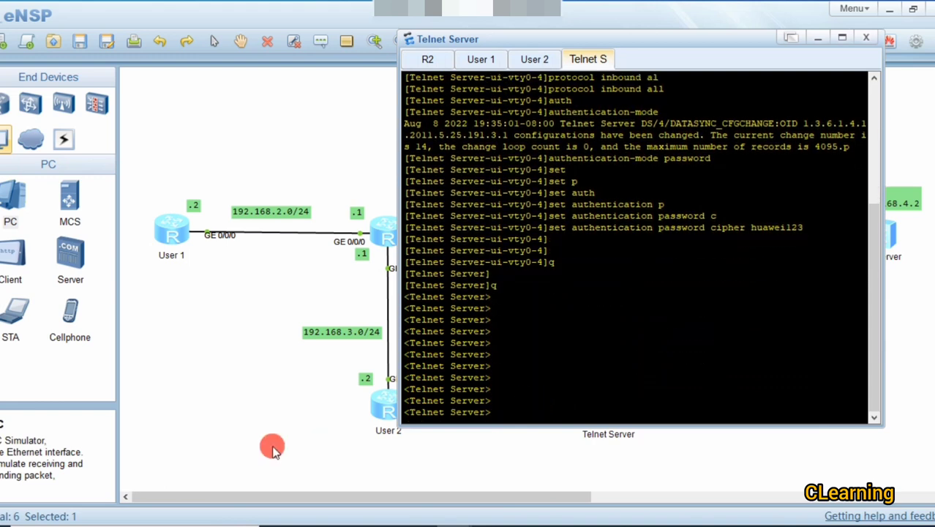
Step: Reopen User 2's console showing its logged-in telnet session
click(267, 437)
drag(402, 412, 398, 412)
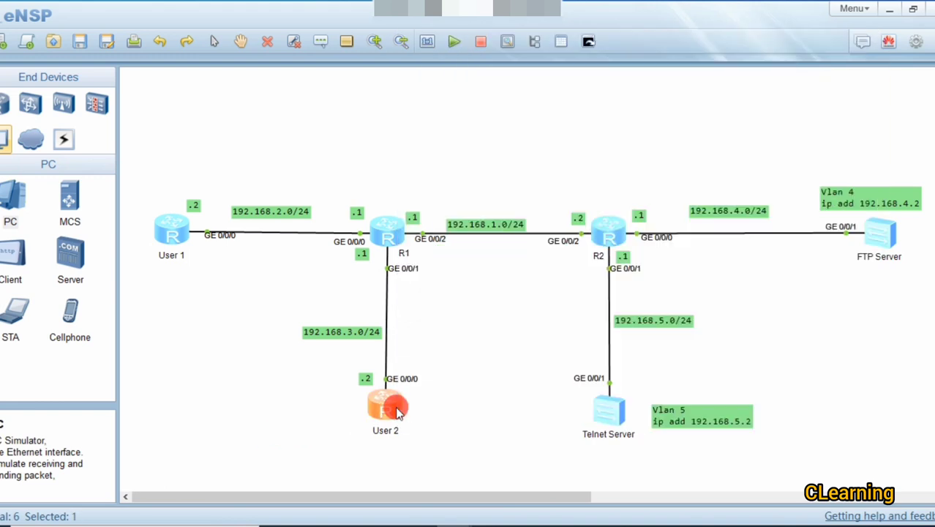
double_click(398, 412)
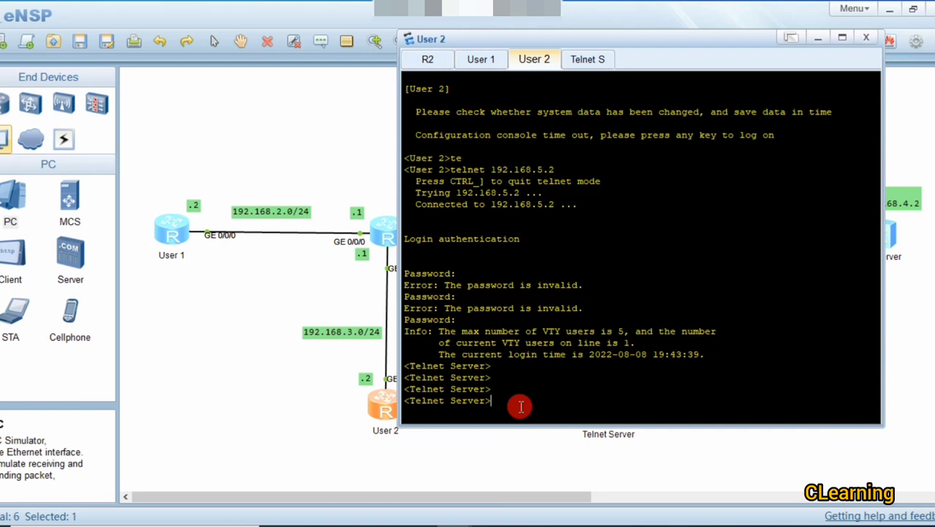
Step: Quit User 2's telnet session to the Telnet Server
click(300, 401)
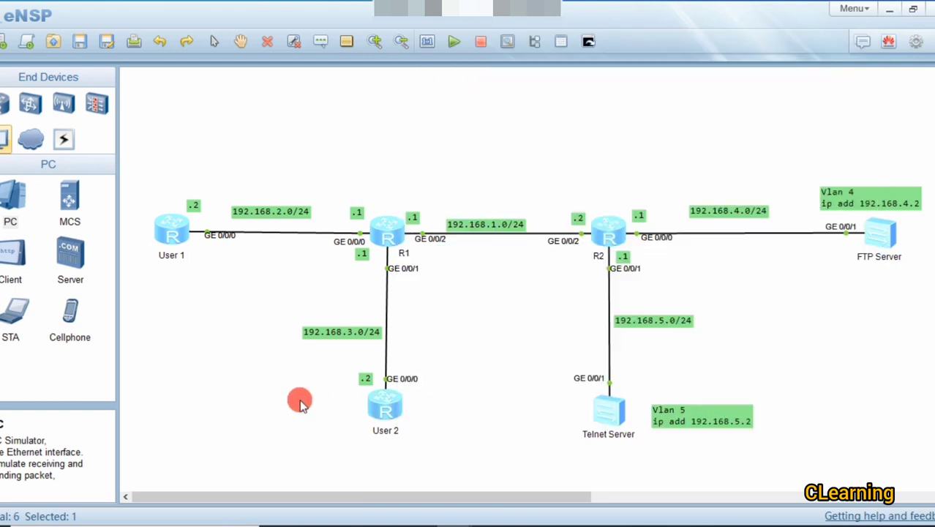
double_click(371, 410)
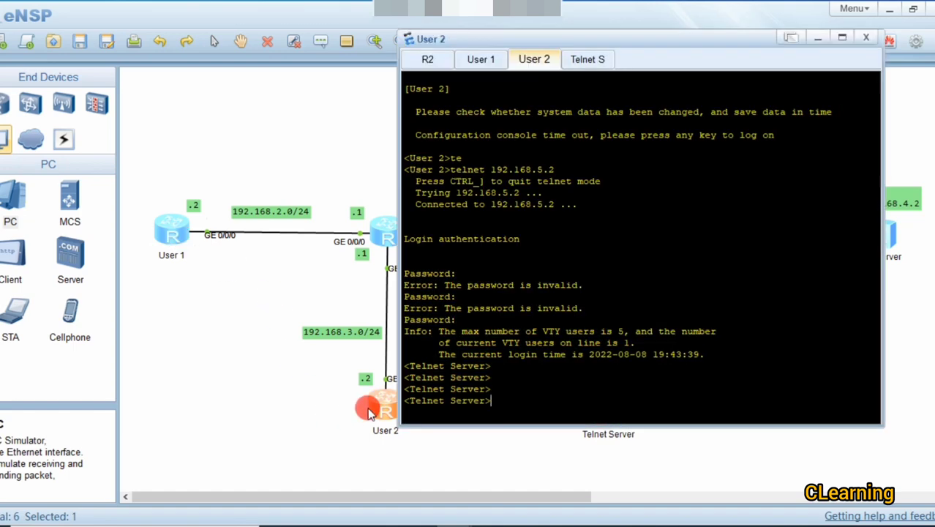
text(q)
key(Return)
key(Return)
key(Return)
key(Return)
key(Return)
key(Return)
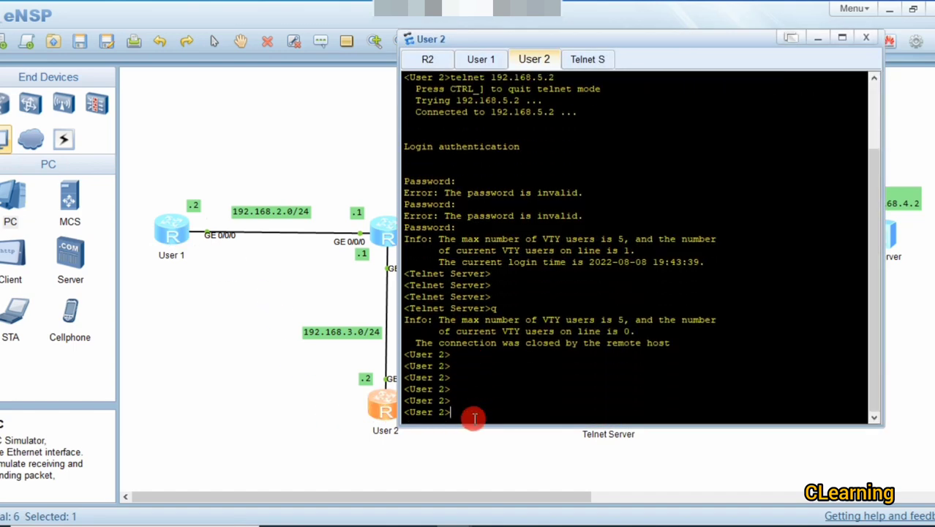
Step: Run ftp 192.168.4.2 from User 2, correcting the typed address; it only reports trying
text(ft)
key(Tab)
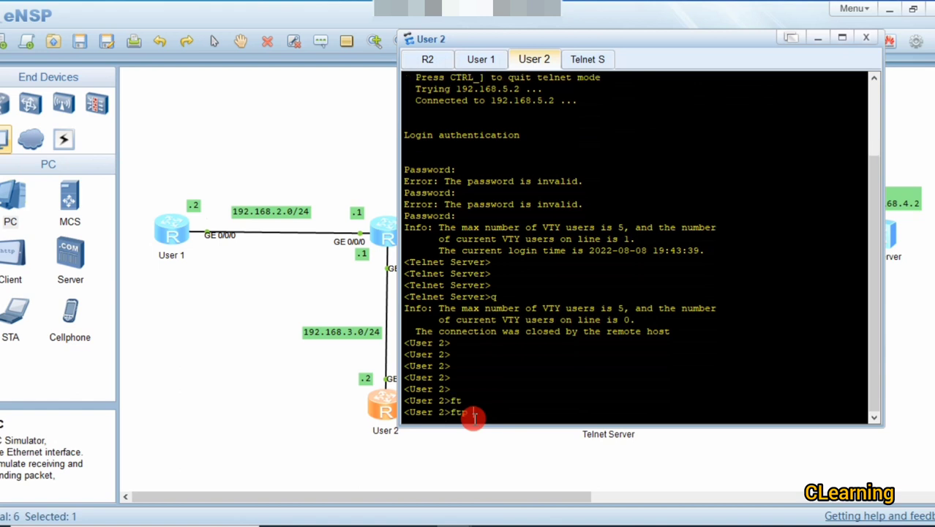
text(192.168)
text(.5)
key(BackSpace)
key(BackSpace)
key(BackSpace)
text(.4.2)
key(Left)
key(Left)
key(Left)
key(Left)
text(8)
key(Return)
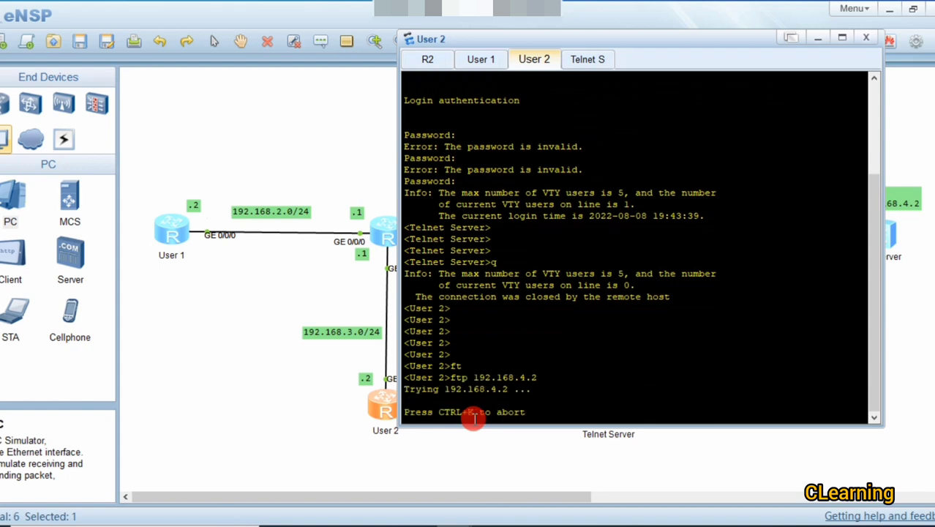
click(471, 451)
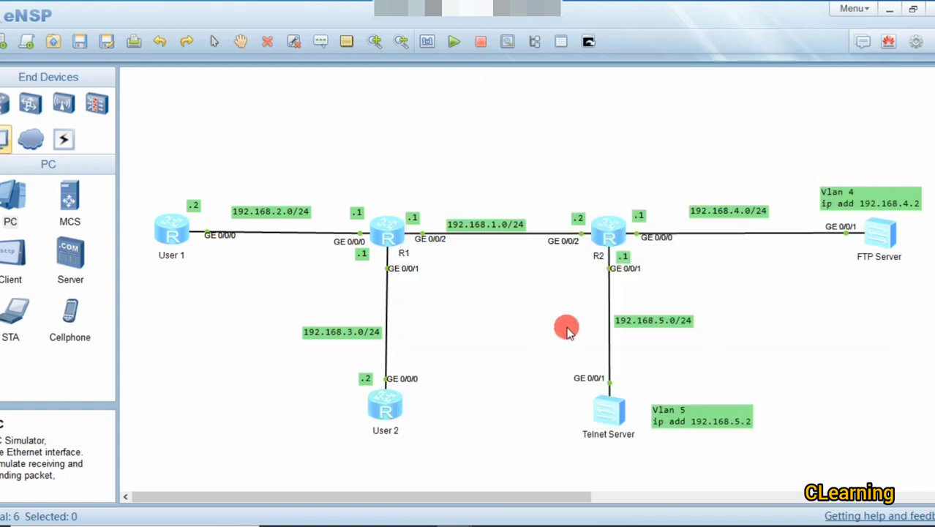
click(380, 416)
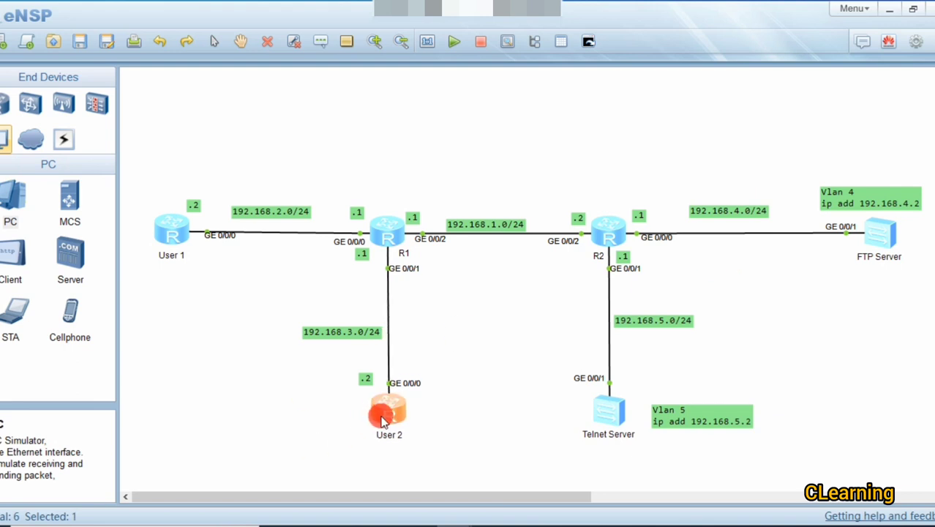
Step: Confirm User 1's telnet to 192.168.5.2 failed with a 'Can't connect' error
double_click(159, 240)
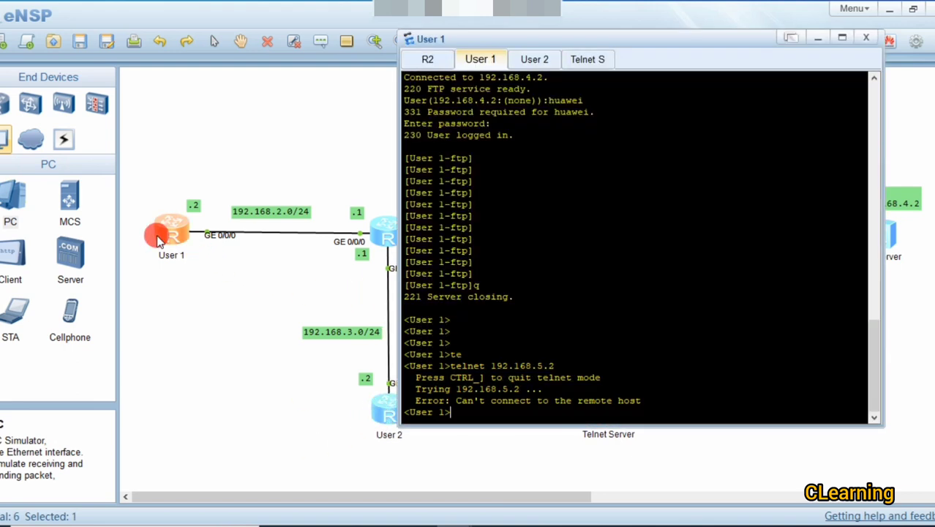
drag(642, 400, 459, 402)
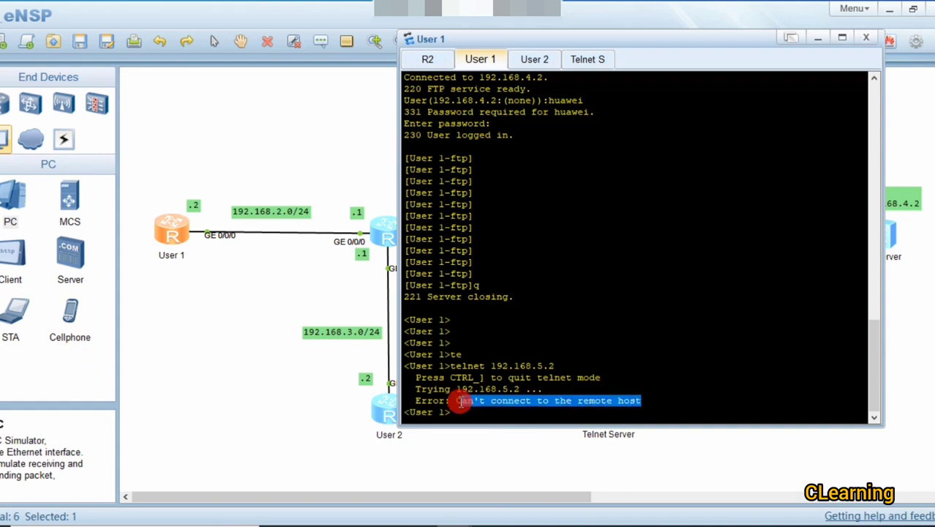
click(480, 412)
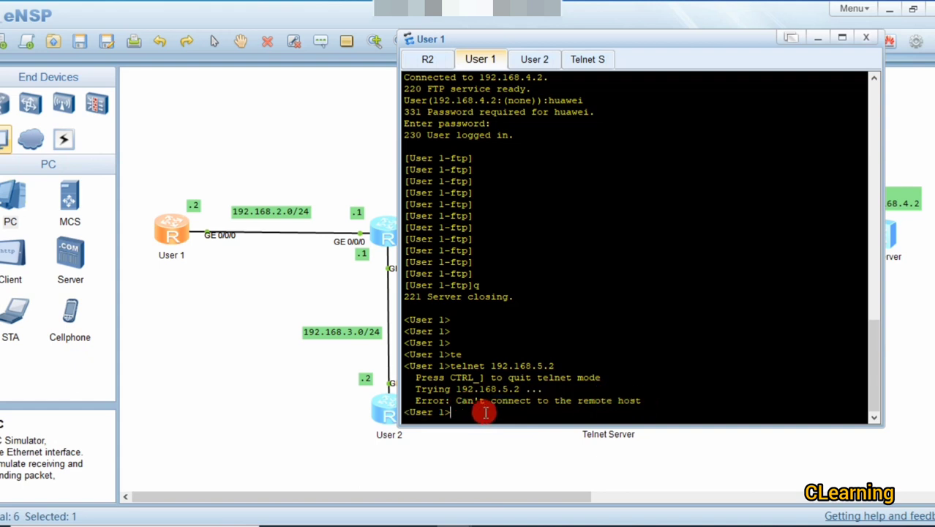
Step: Recall ftp 192.168.4.2 on User 1 and log in with the FTP user name and password
text(q)
key(Up)
key(Up)
key(Return)
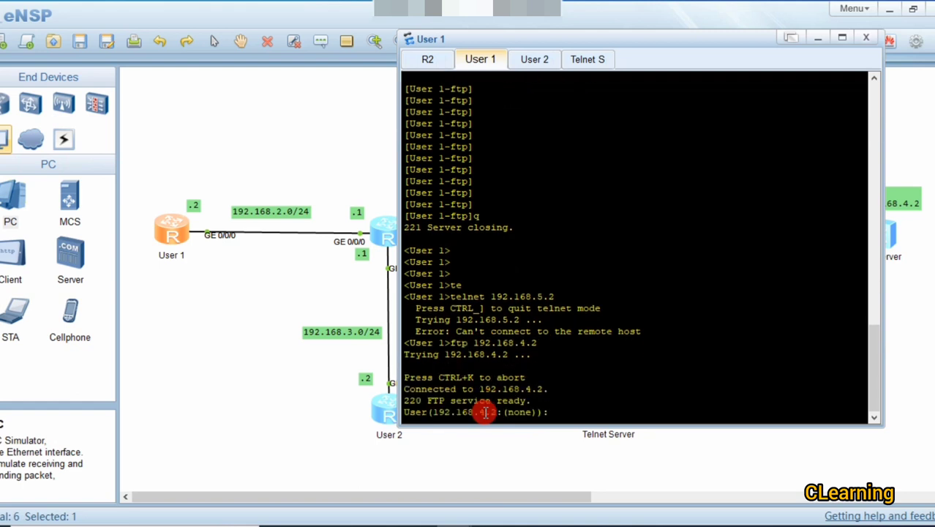
text(huawei)
key(Return)
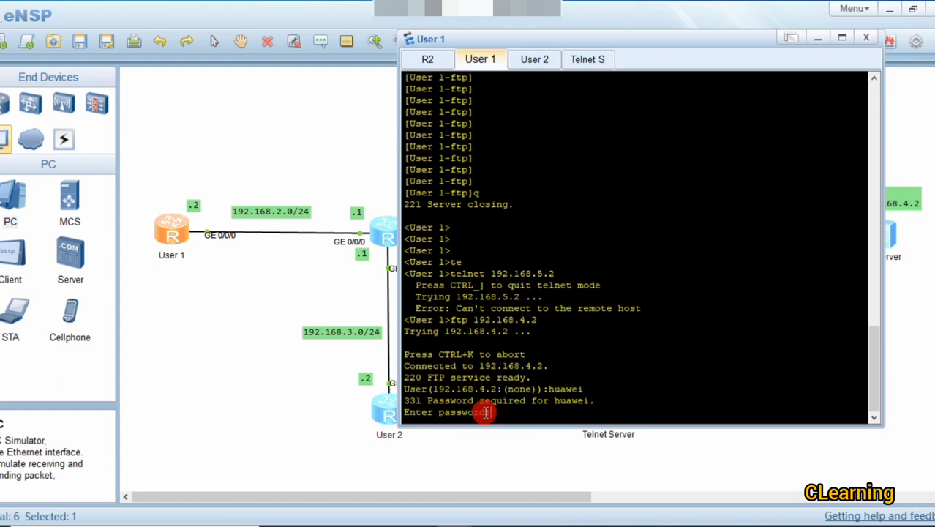
key(Return)
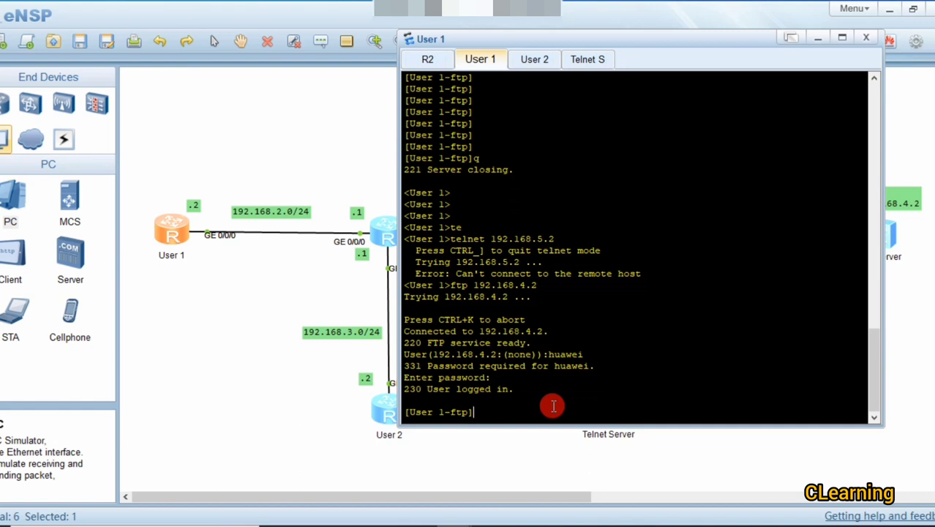
key(Return)
key(Return)
key(Return)
key(Return)
key(Return)
key(Return)
key(Return)
key(Return)
key(Return)
key(Return)
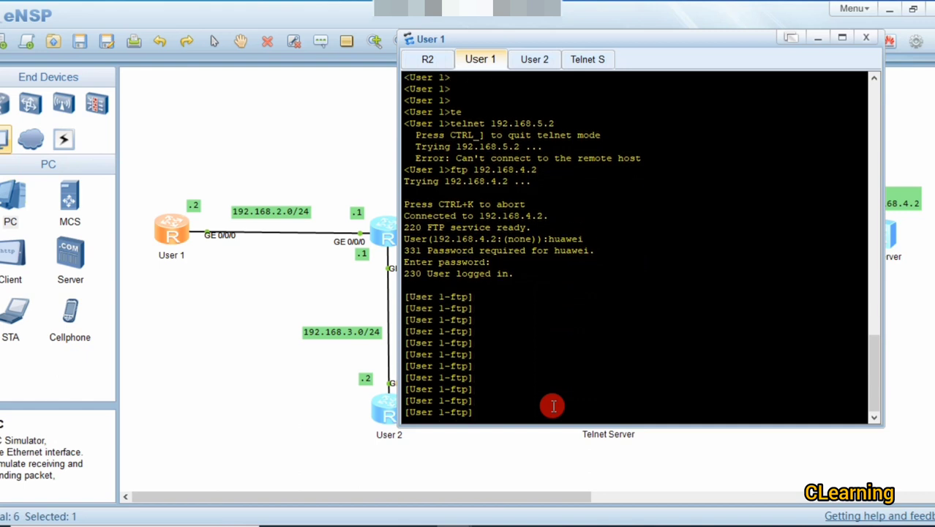
click(497, 443)
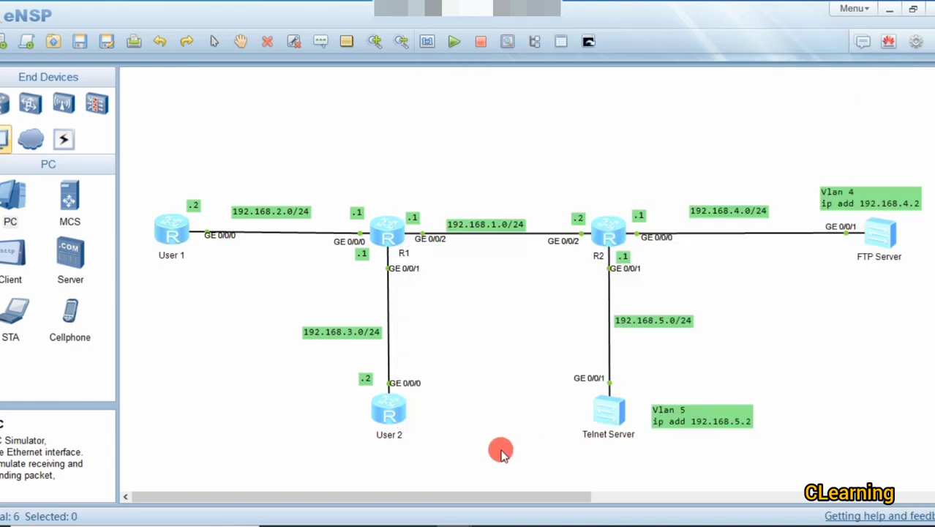